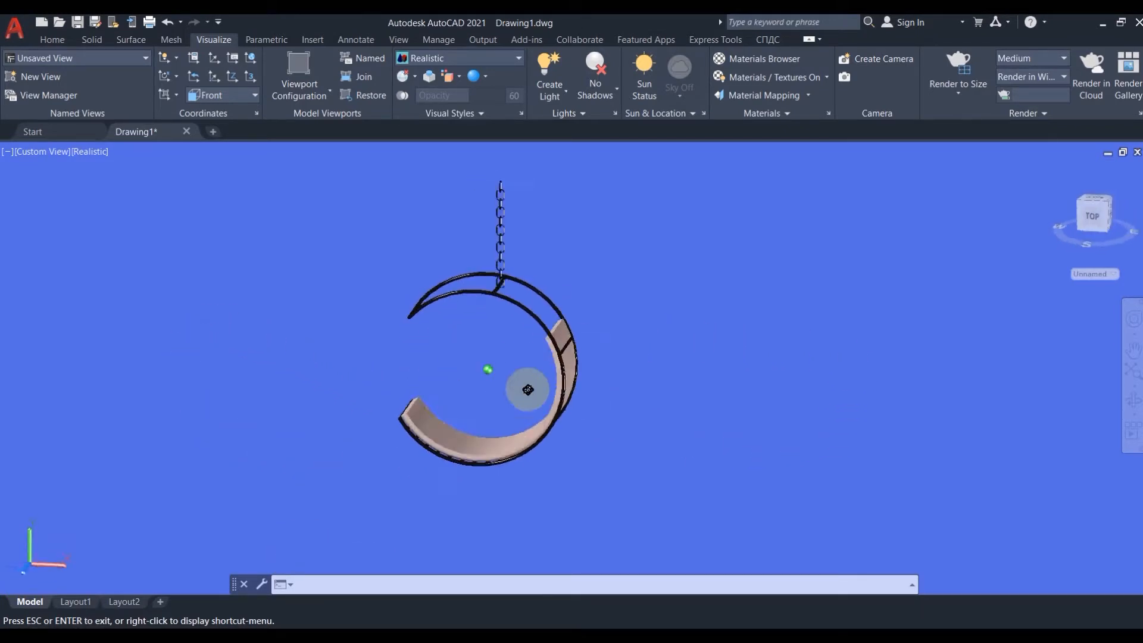
- Examine the finished hanging chair model from several angles, including the ring frame, seat cushion, chain and rear slats
drag(528, 389, 492, 380)
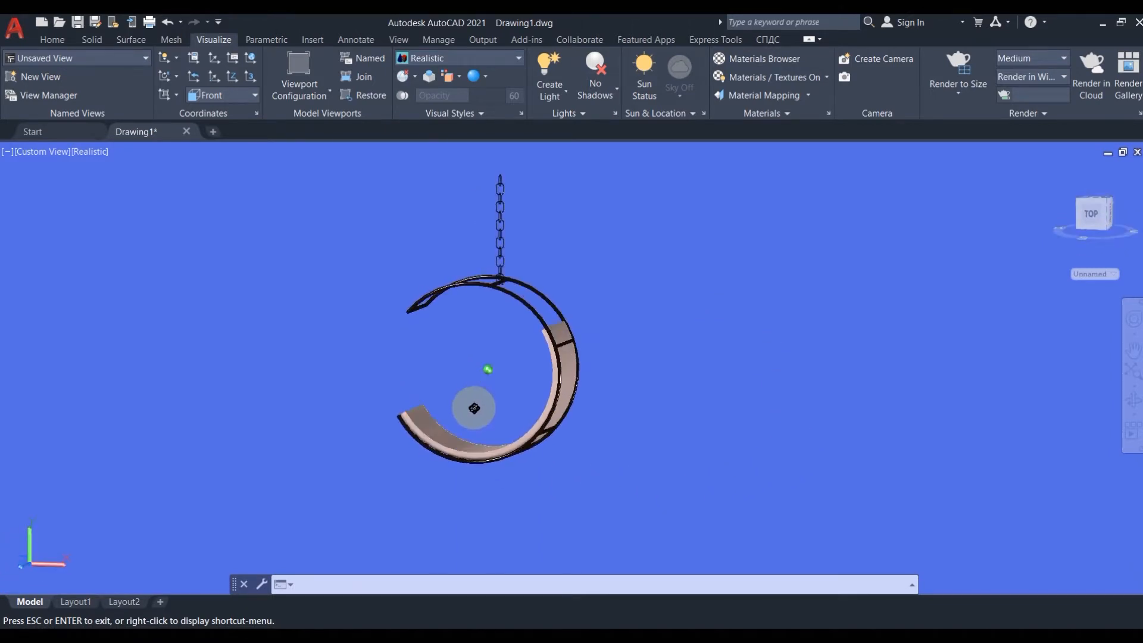
key(Escape)
scroll(400, 423, up, 5)
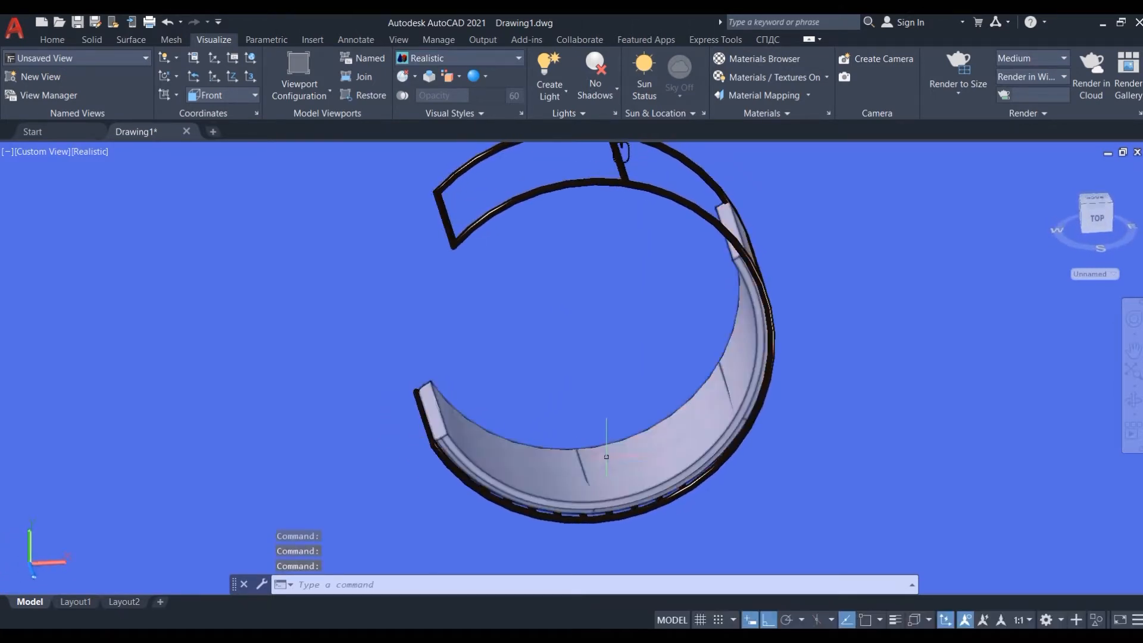
shift+middle_drag(606, 457, 388, 450)
scroll(388, 450, up, 5)
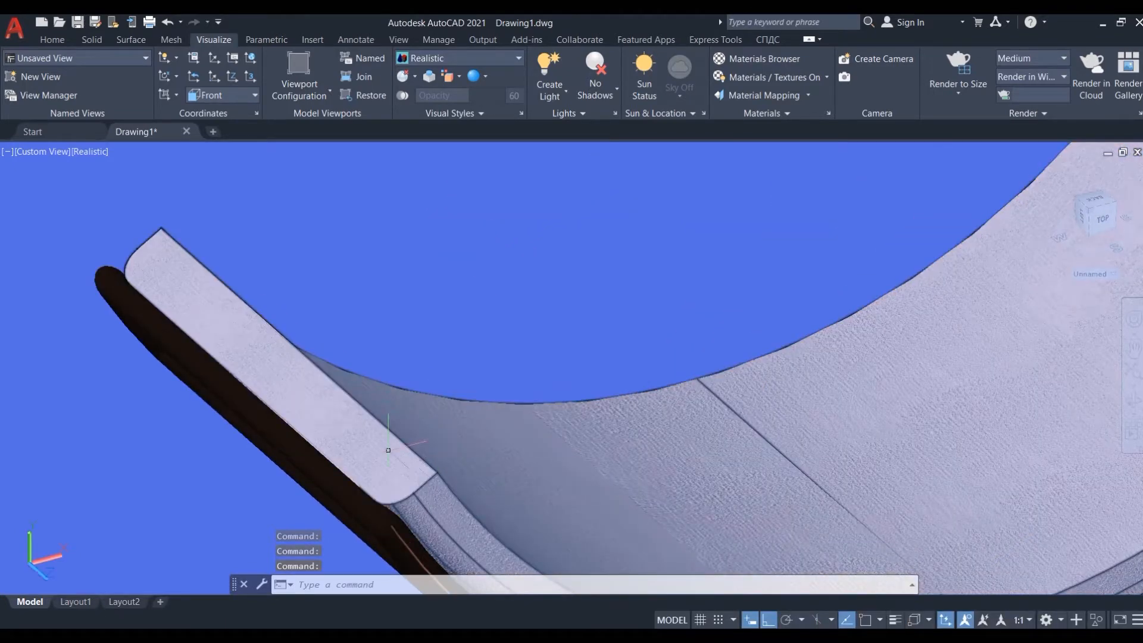
scroll(339, 364, down, 4)
scroll(659, 416, down, 4)
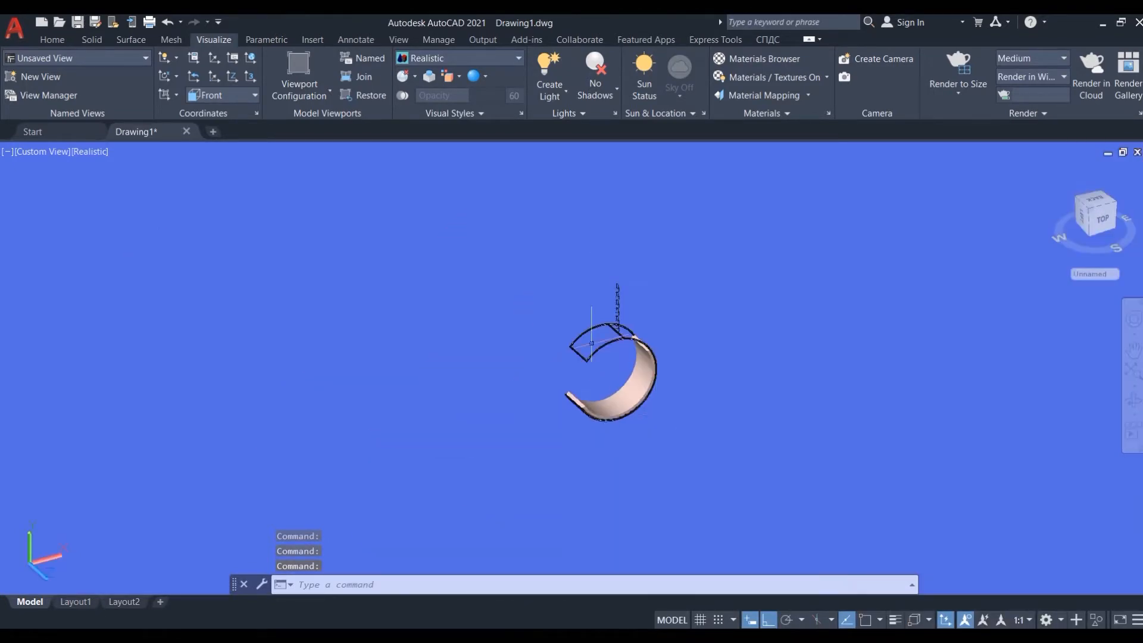
scroll(590, 329, up, 4)
middle_drag(575, 354, 425, 260)
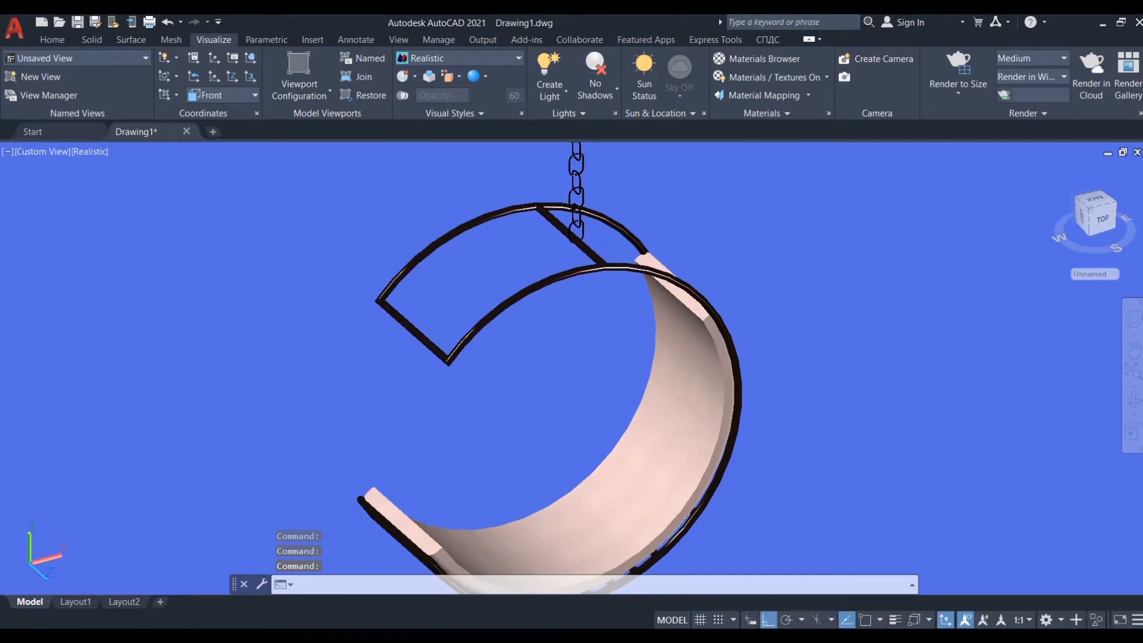
scroll(714, 398, down, 2)
shift+middle_drag(742, 431, 627, 381)
scroll(640, 414, down, 2)
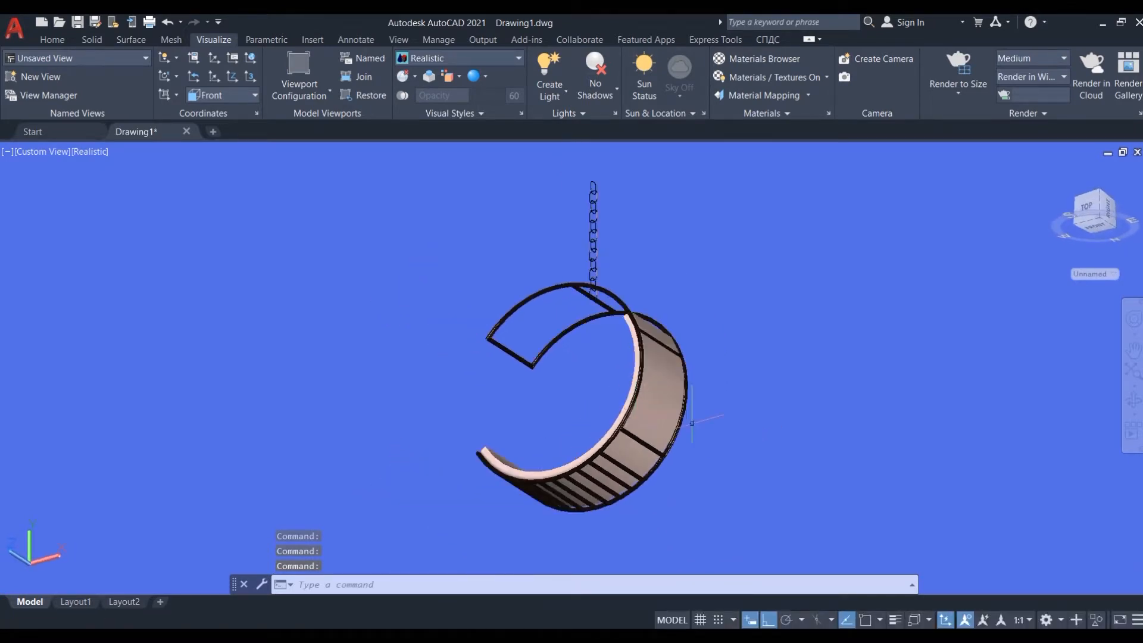
scroll(676, 383, up, 3)
middle_drag(699, 414, 735, 416)
scroll(729, 439, down, 1)
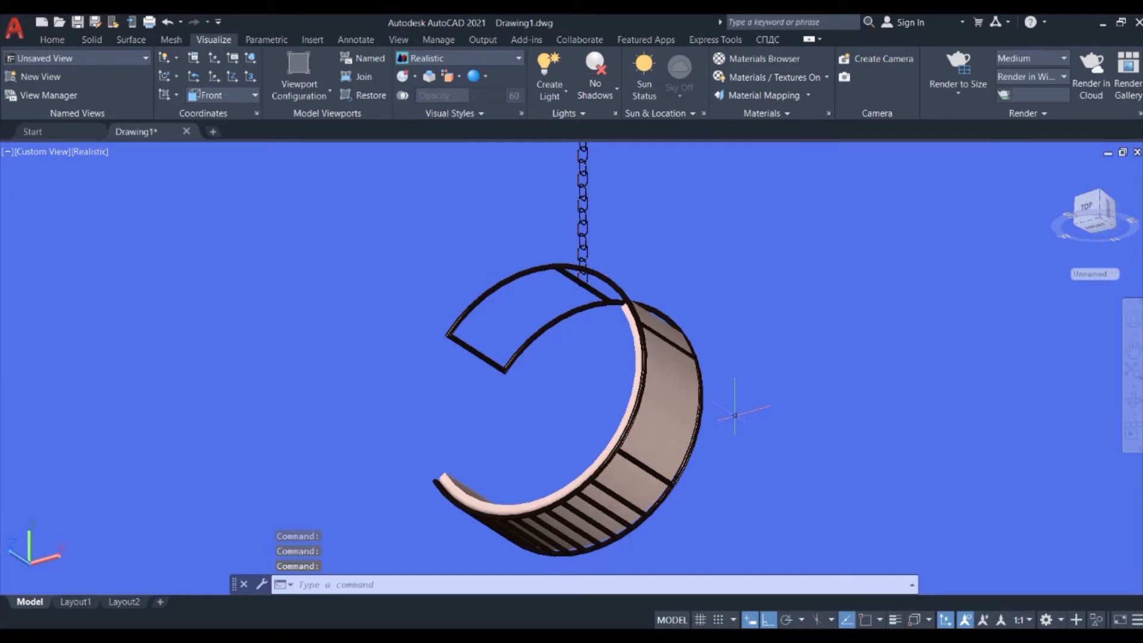
middle_drag(735, 415, 716, 446)
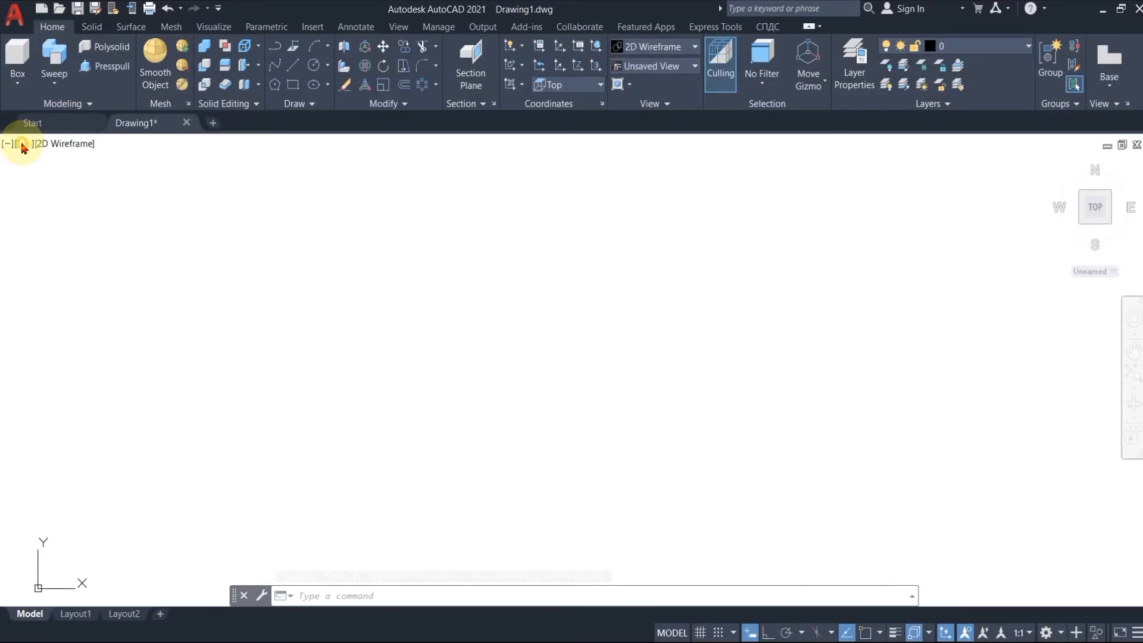
- Draw a circle with a diameter of 8' in the front view
click(24, 144)
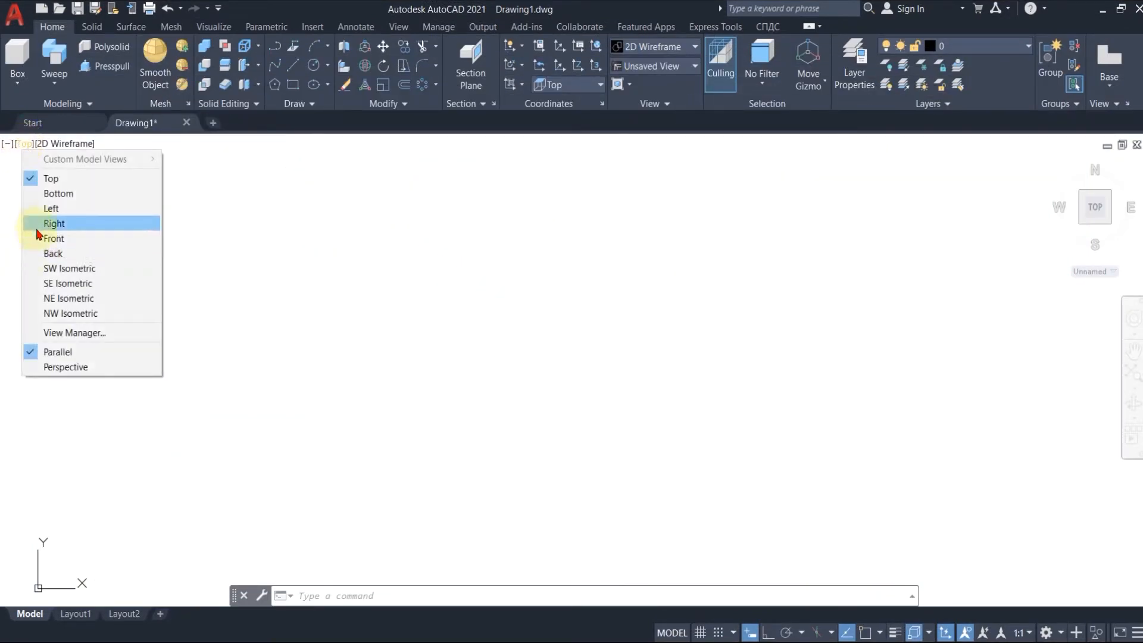
click(60, 236)
click(315, 65)
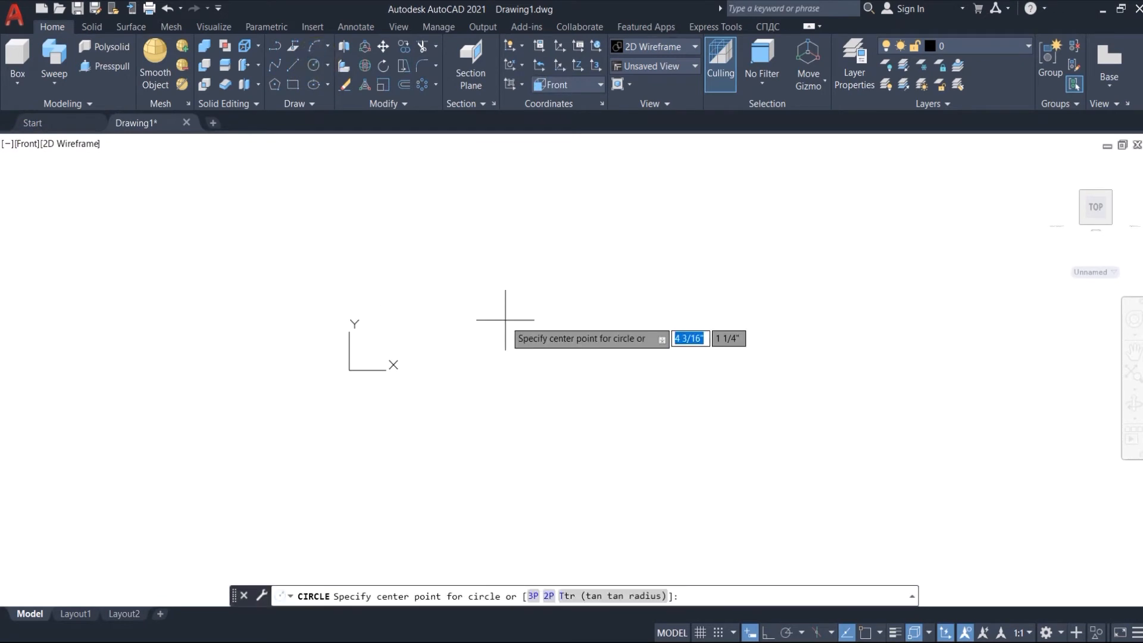
click(503, 349)
text(d)
key(Return)
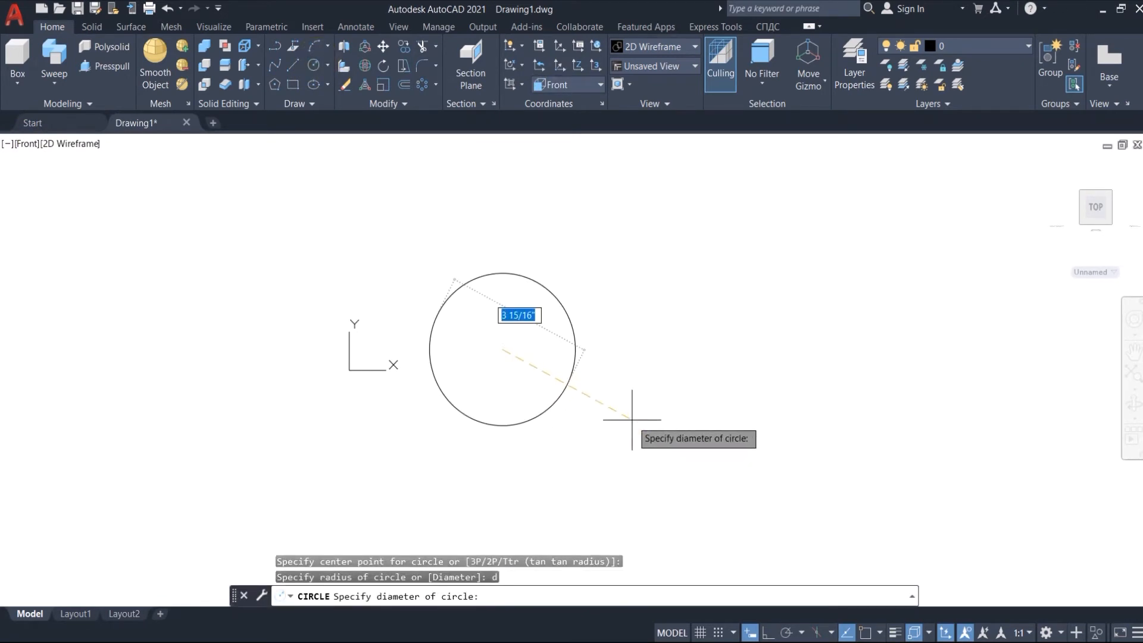
text(8')
key(Return)
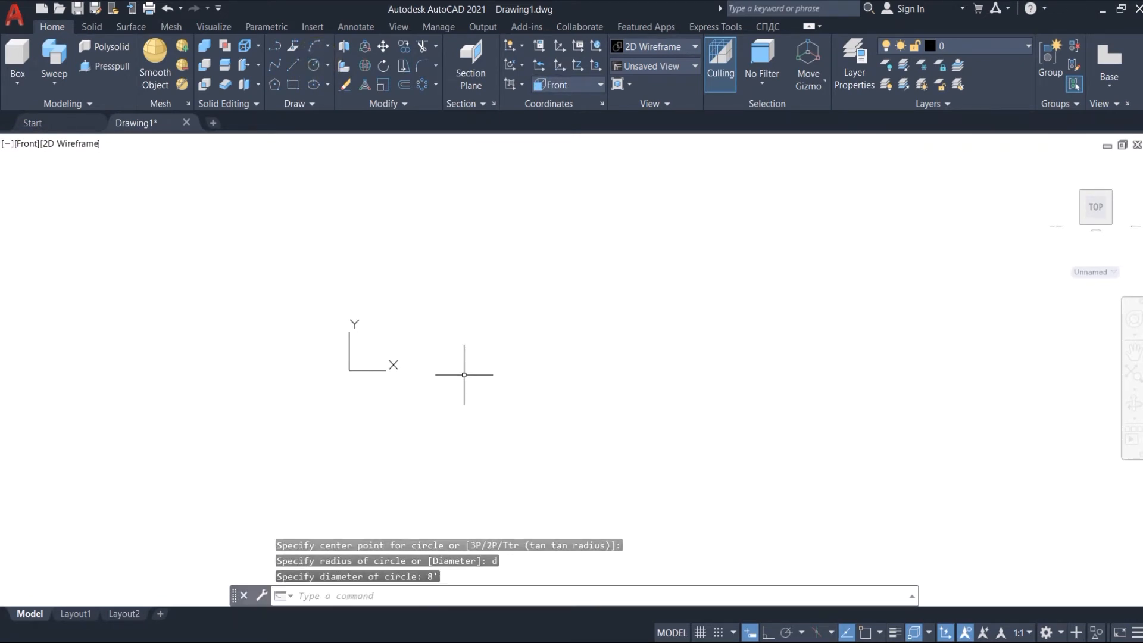
- Set the UCS icon to Noorigin so it stays in the corner of the drawing area
scroll(413, 422, down, 3)
text(ucs)
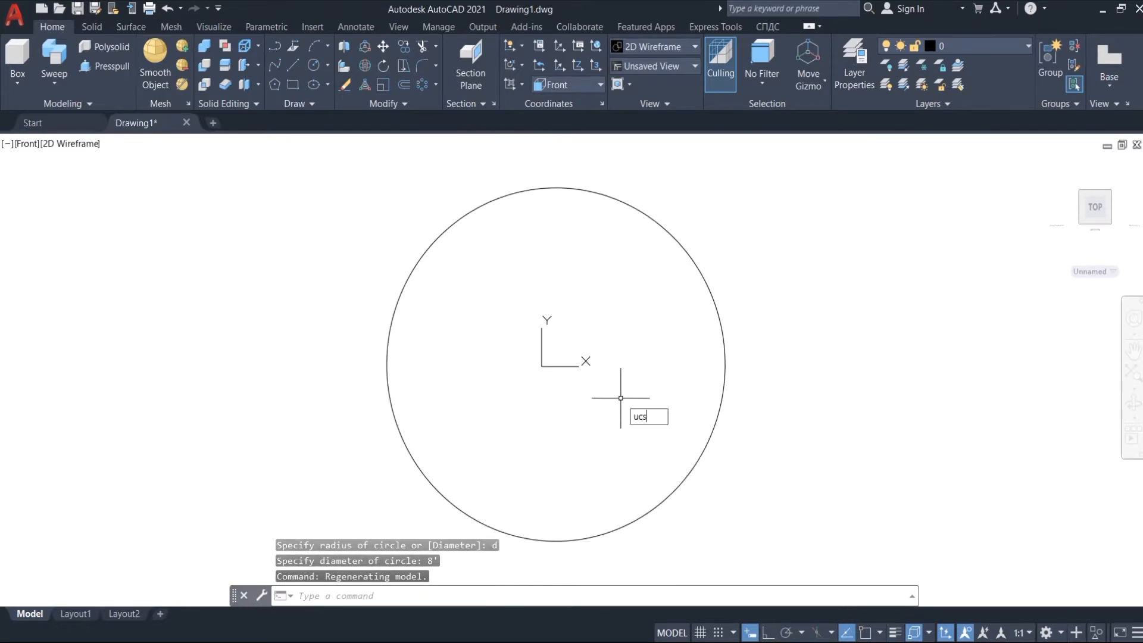
text(icon)
key(Return)
text(n)
key(Return)
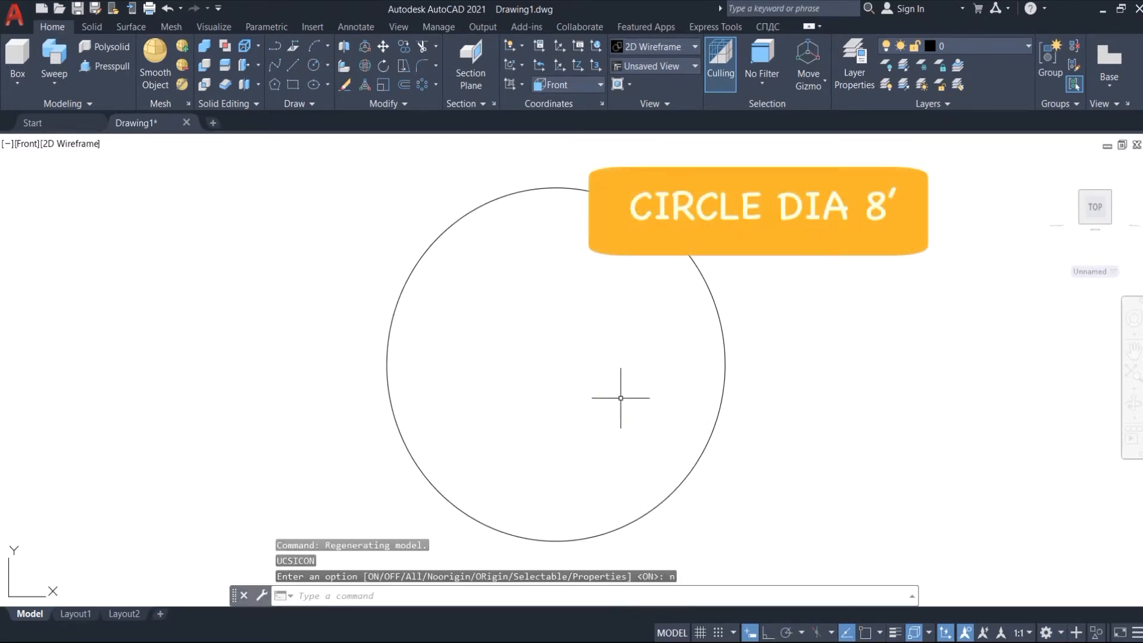
- Copy the circle twice from its centre with Ortho on, spacing the copies in a horizontal row to its right
scroll(455, 319, down, 2)
click(455, 321)
click(364, 293)
text(co)
key(Return)
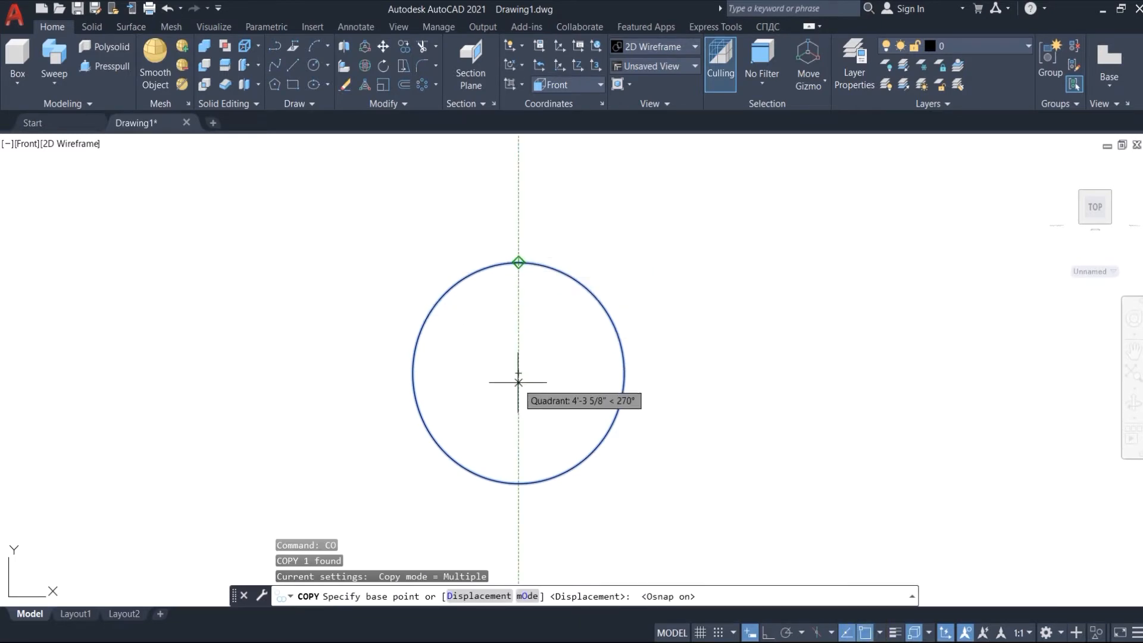
click(518, 373)
key(F8)
click(845, 392)
scroll(778, 399, down, 2)
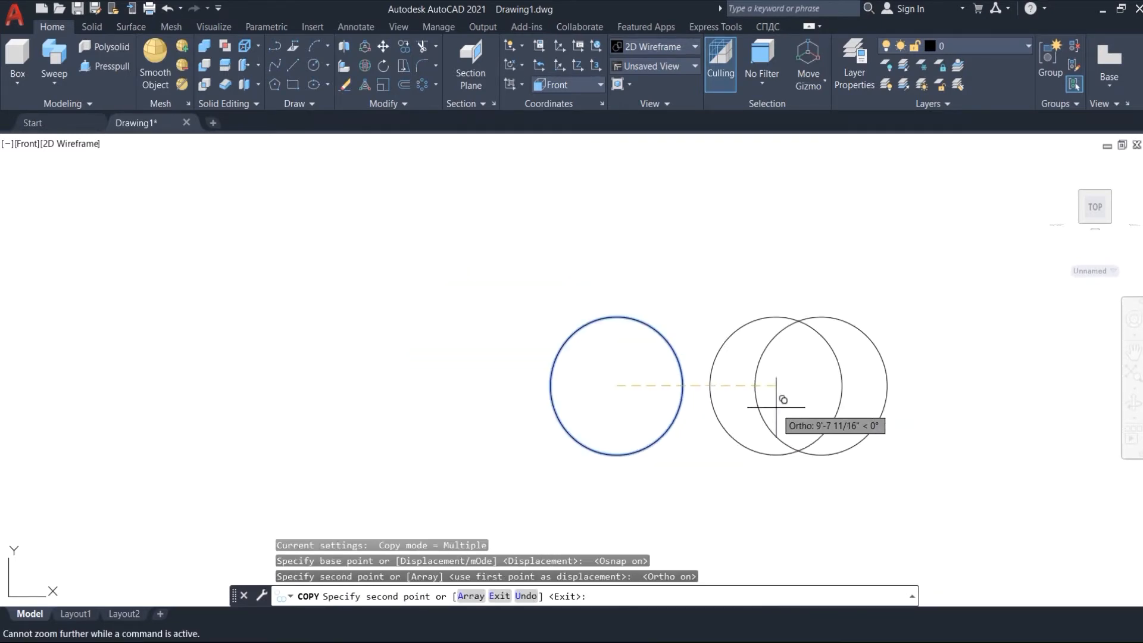
click(1038, 375)
key(Return)
scroll(334, 393, down, 2)
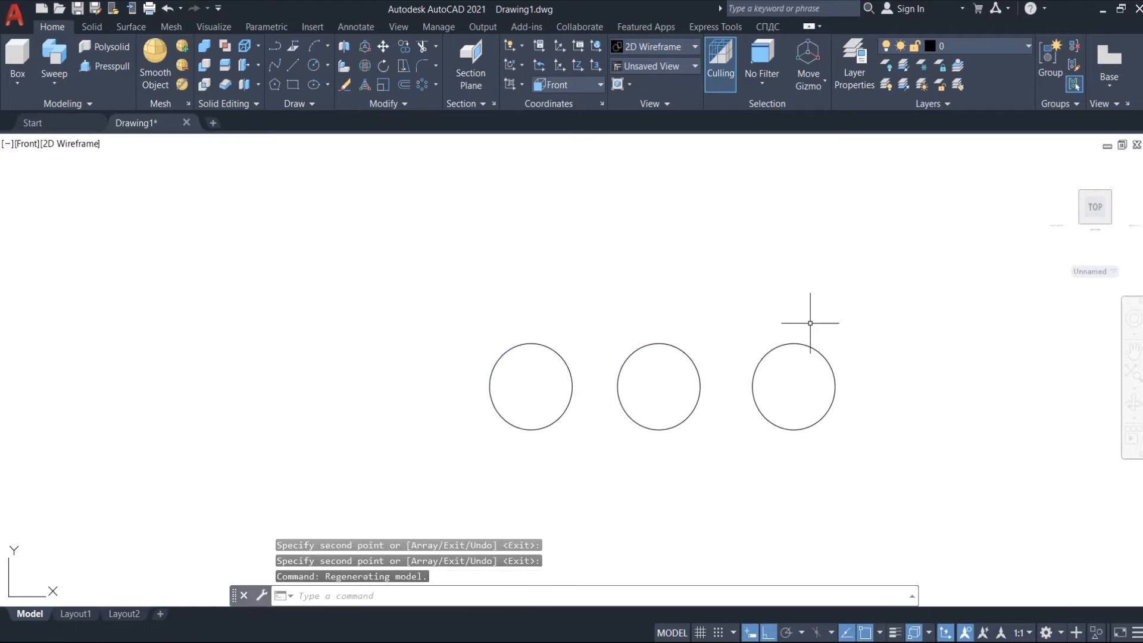
- Draw two horizontal lines across all three circles, one through their upper part and one through their lower part
scroll(756, 393, up, 4)
scroll(735, 414, down, 2)
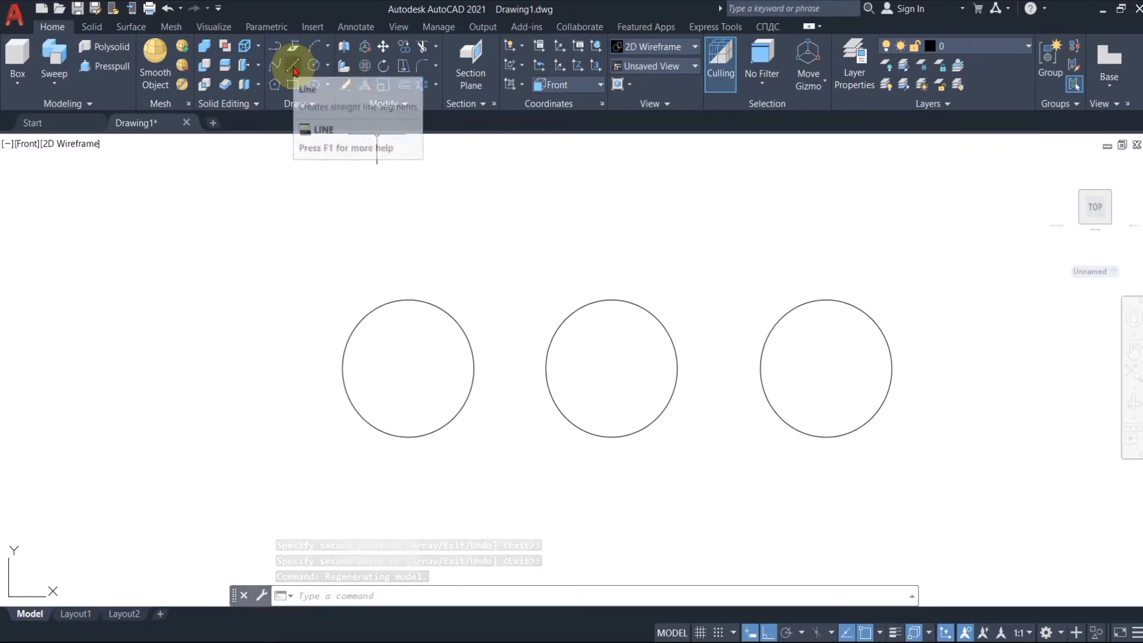
click(293, 65)
click(320, 323)
click(920, 323)
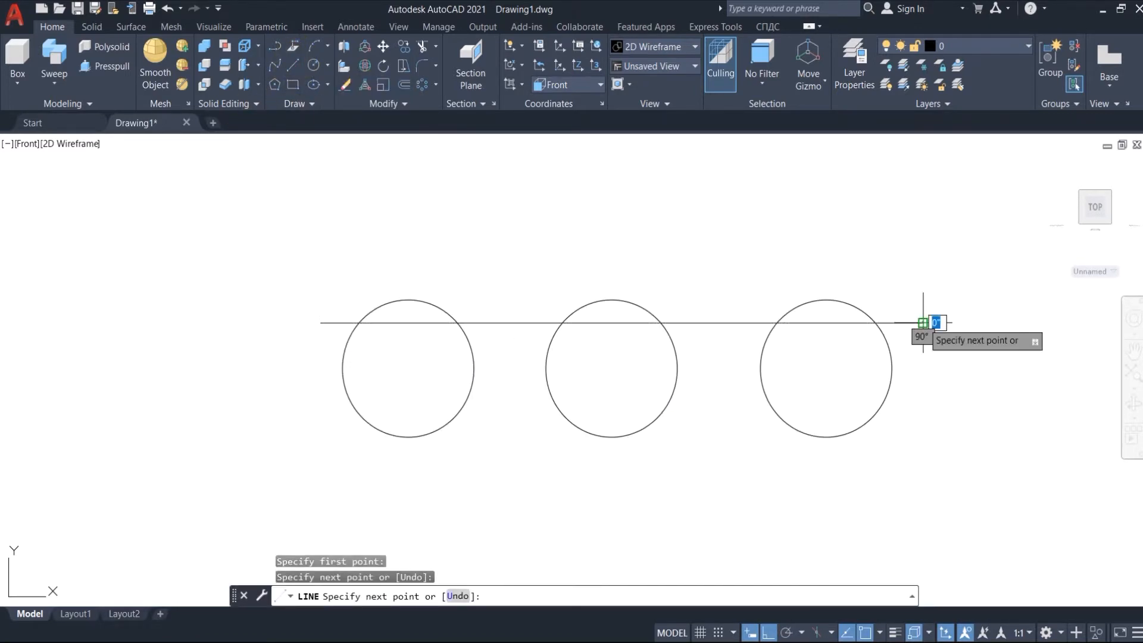
key(Return)
key(Return)
click(355, 408)
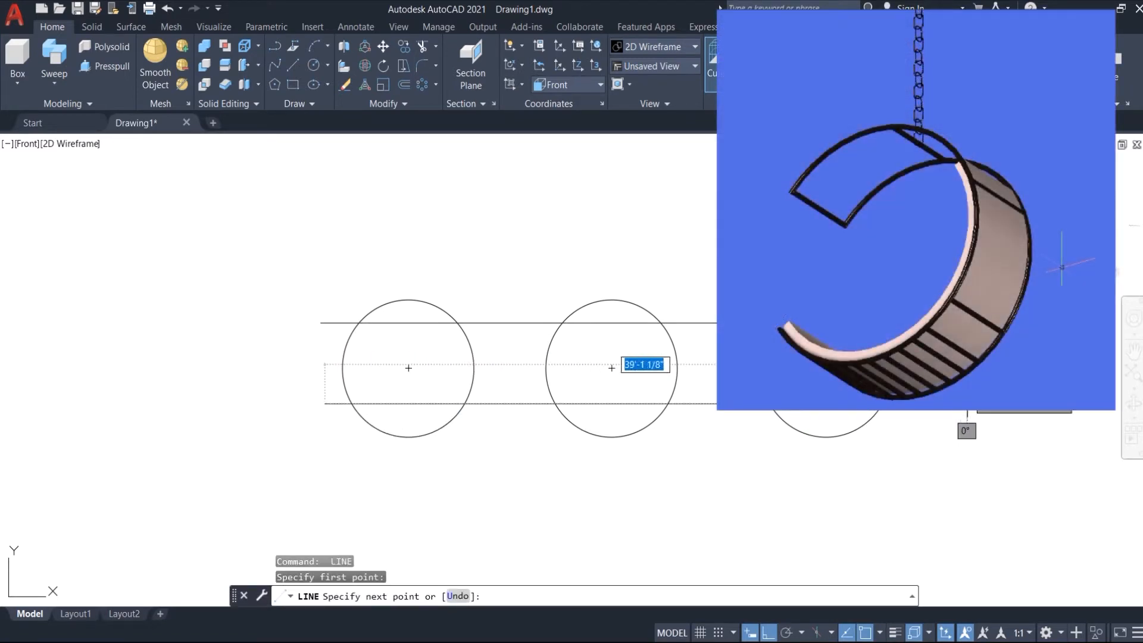
click(918, 399)
key(Return)
- Trim away the left-hand arc of each circle between the two horizontal lines
text(tr)
key(Return)
click(317, 326)
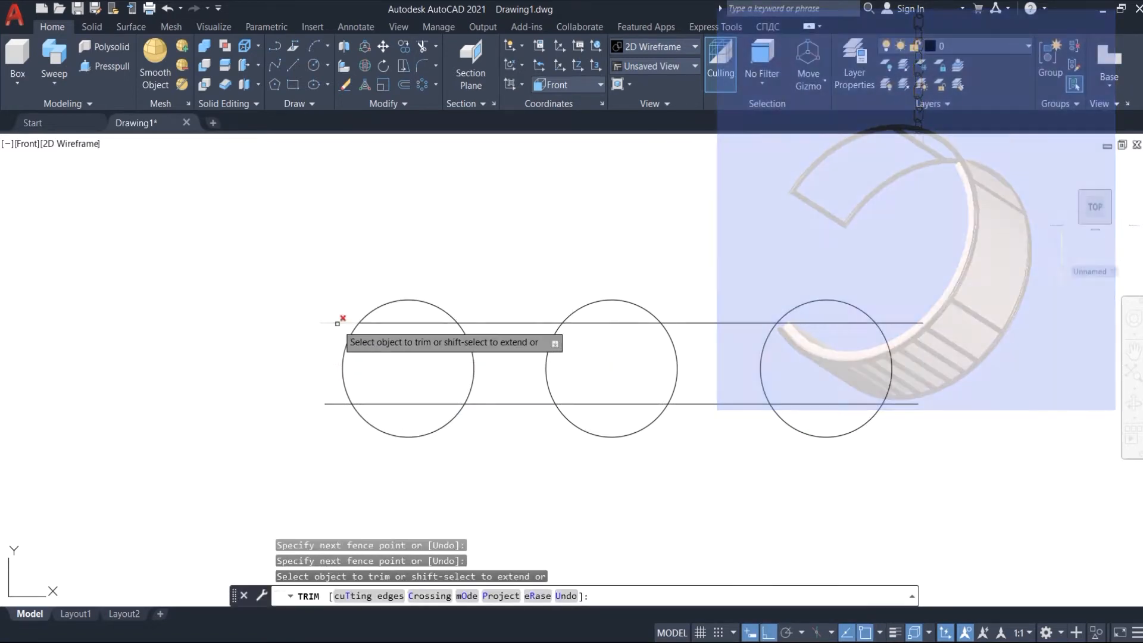
click(337, 324)
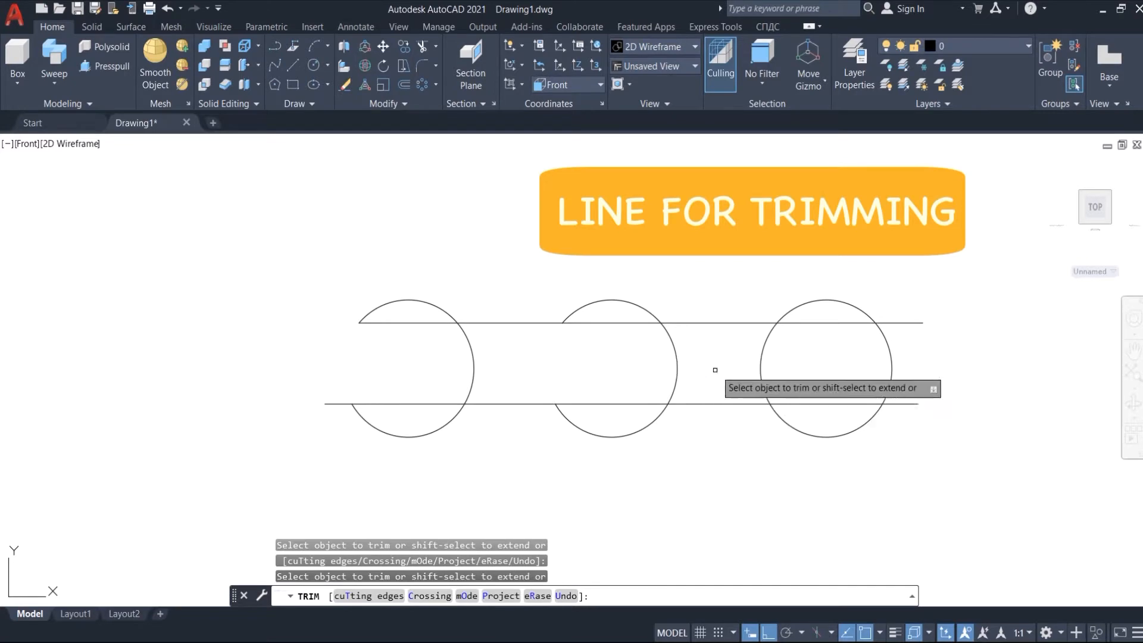
key(Escape)
- Erase the two horizontal trimming lines
click(727, 316)
click(716, 434)
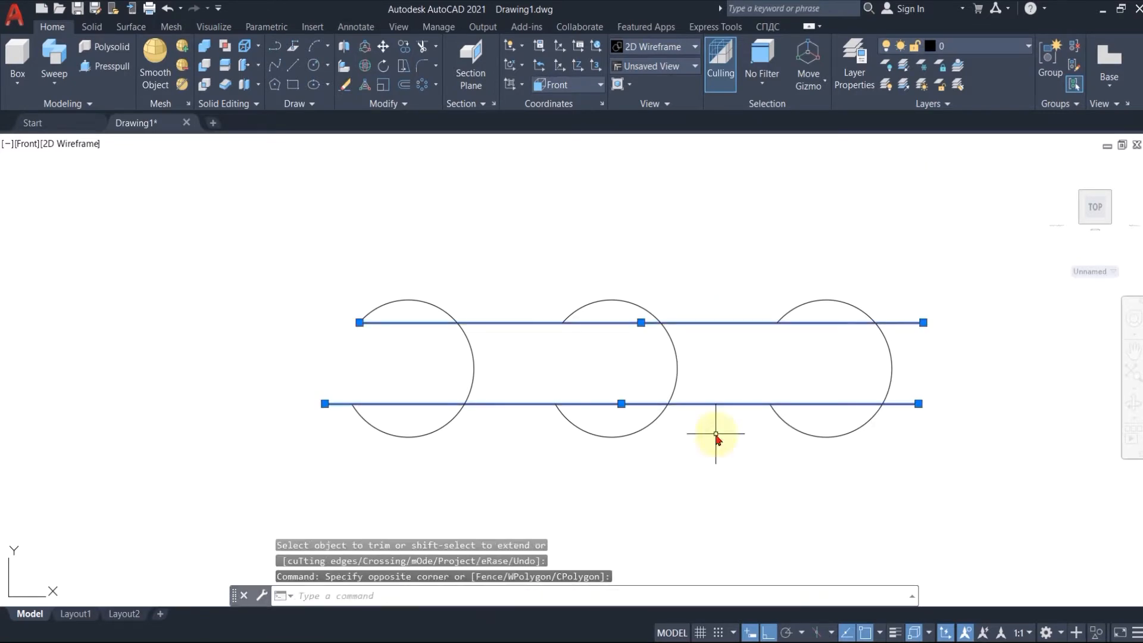
text(e)
key(Return)
- Copy the leftmost open arc 3' along the negative Z direction, using its lower endpoint as the base point
scroll(303, 379, up, 2)
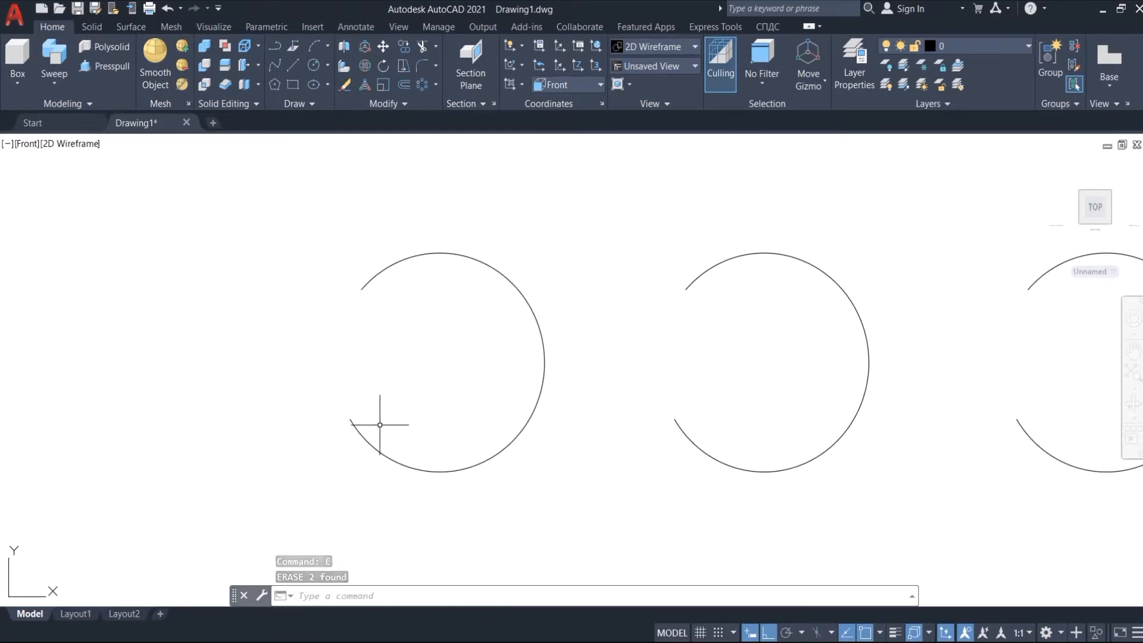
scroll(372, 378, up, 2)
shift+middle_drag(372, 378, 452, 434)
click(422, 305)
text(c)
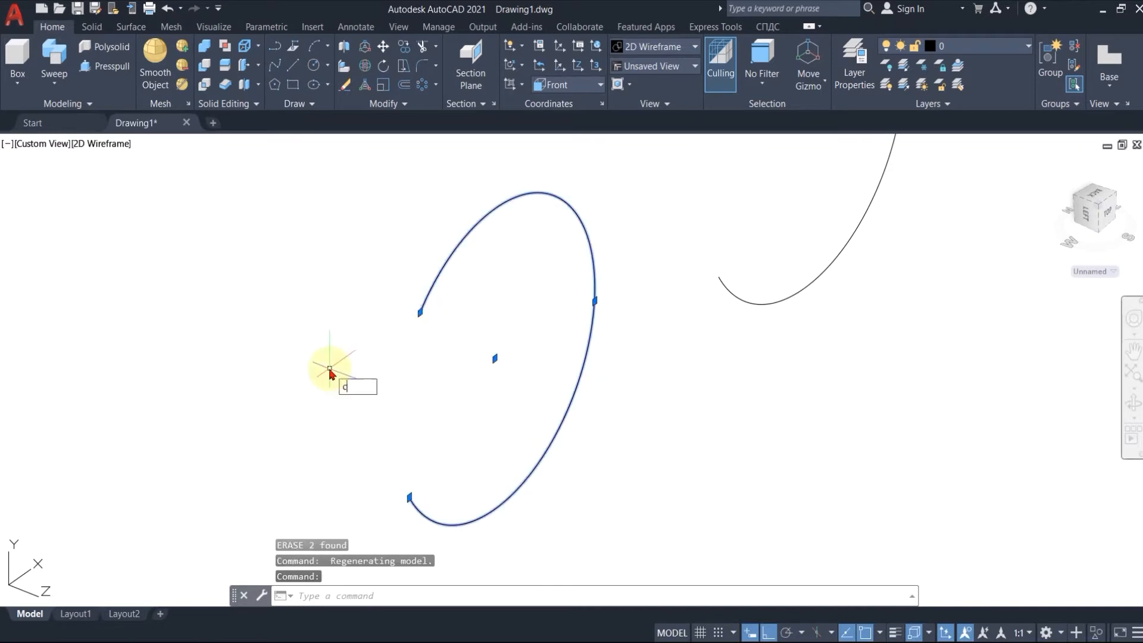
text(o)
key(Return)
click(409, 497)
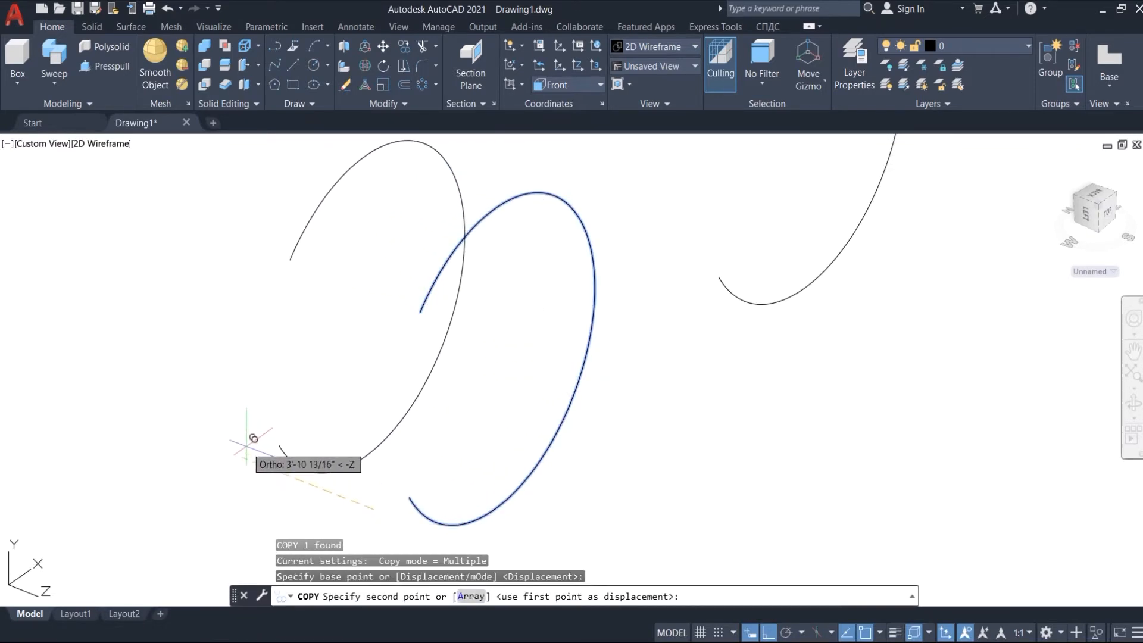
text(3')
key(Return)
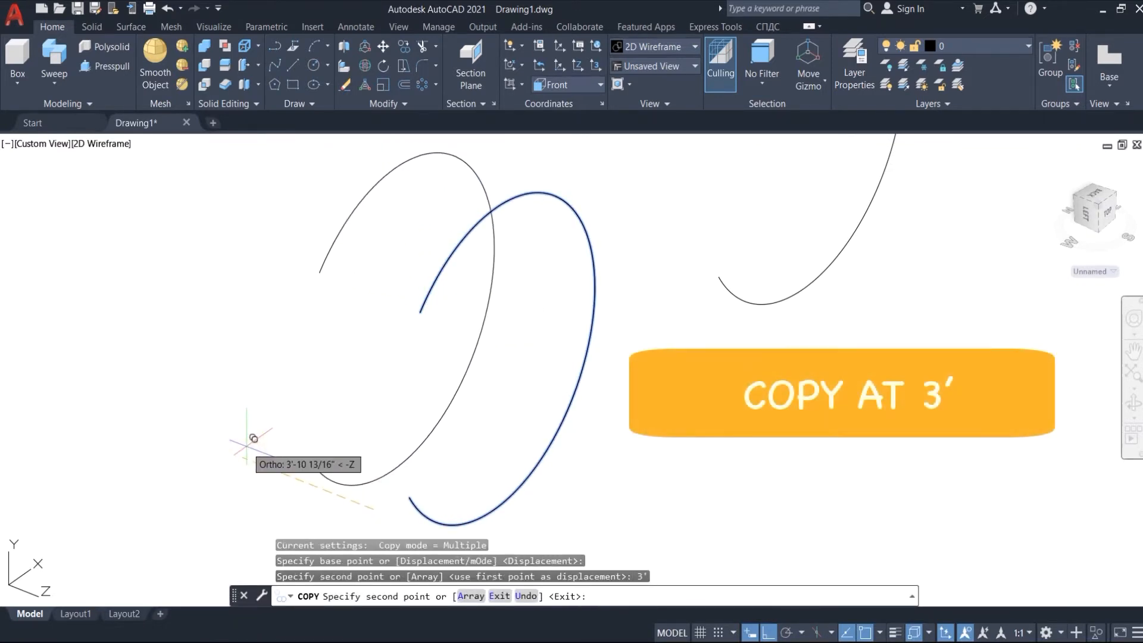
key(Return)
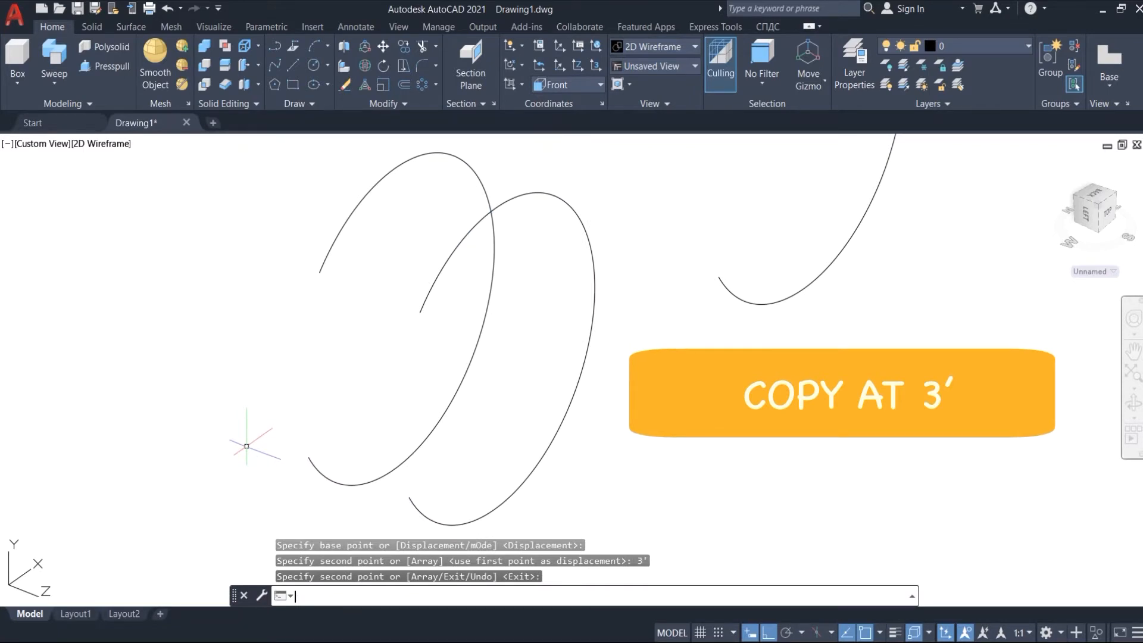
- Draw a line joining the upper endpoints of the two parallel arcs
click(295, 67)
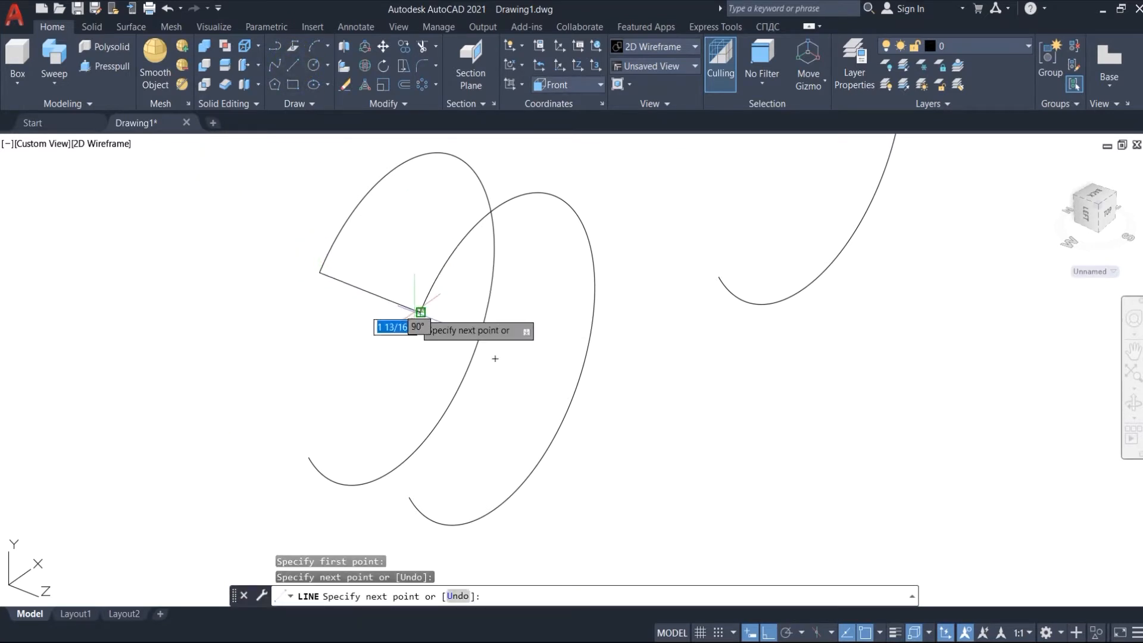
click(420, 311)
key(Return)
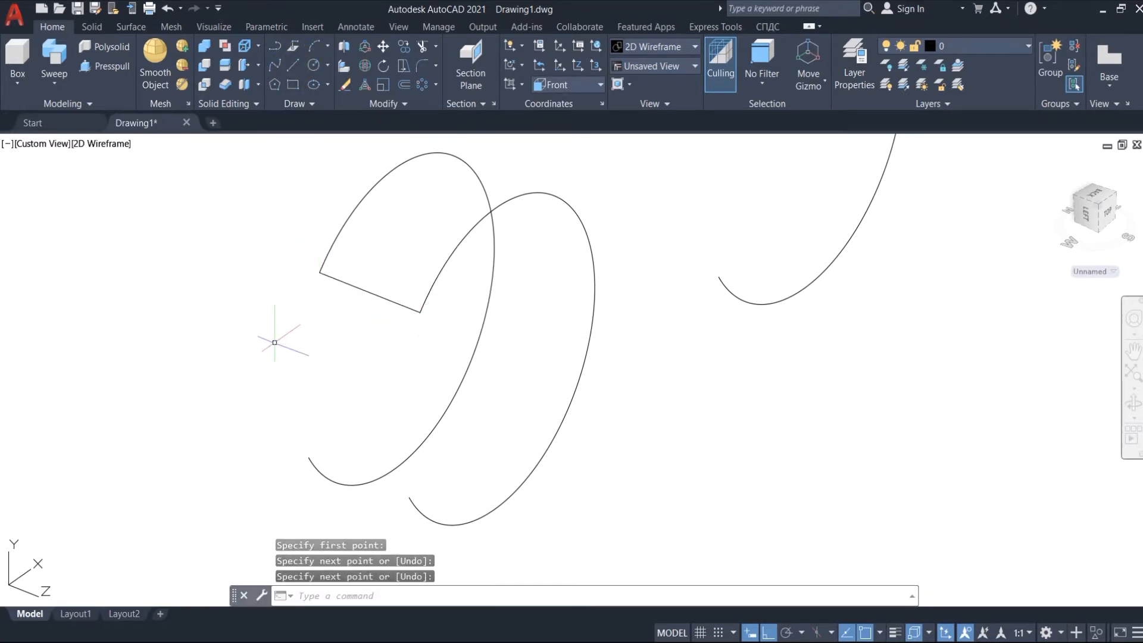
- Create a 6-item polar array of the connecting line around the arc's centre in the front view, filling 360 degrees
click(47, 145)
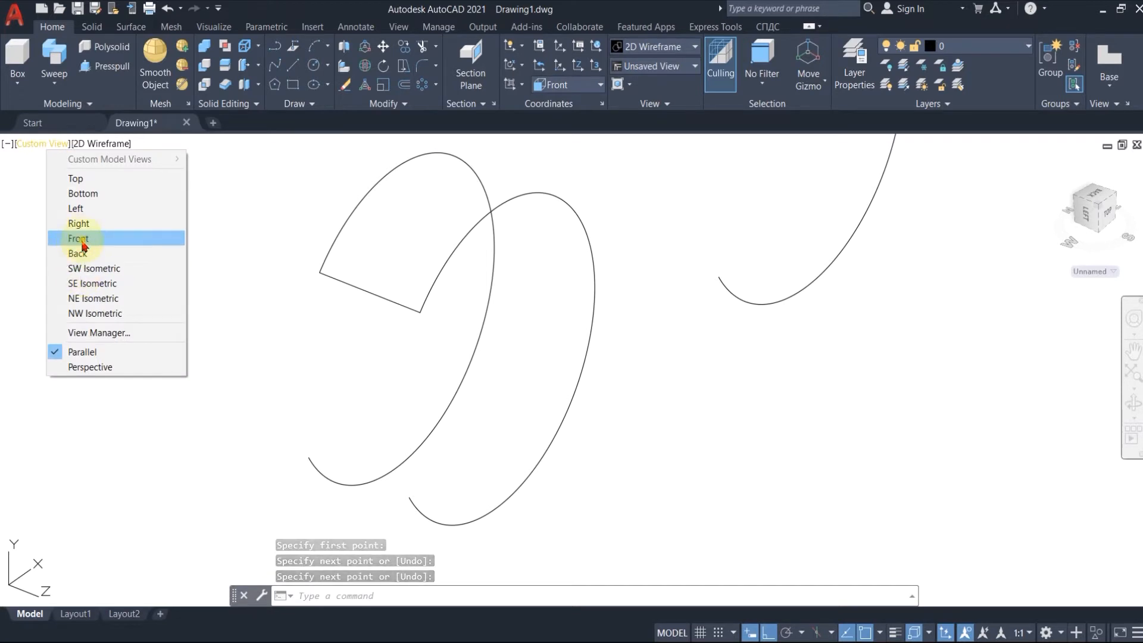
click(78, 239)
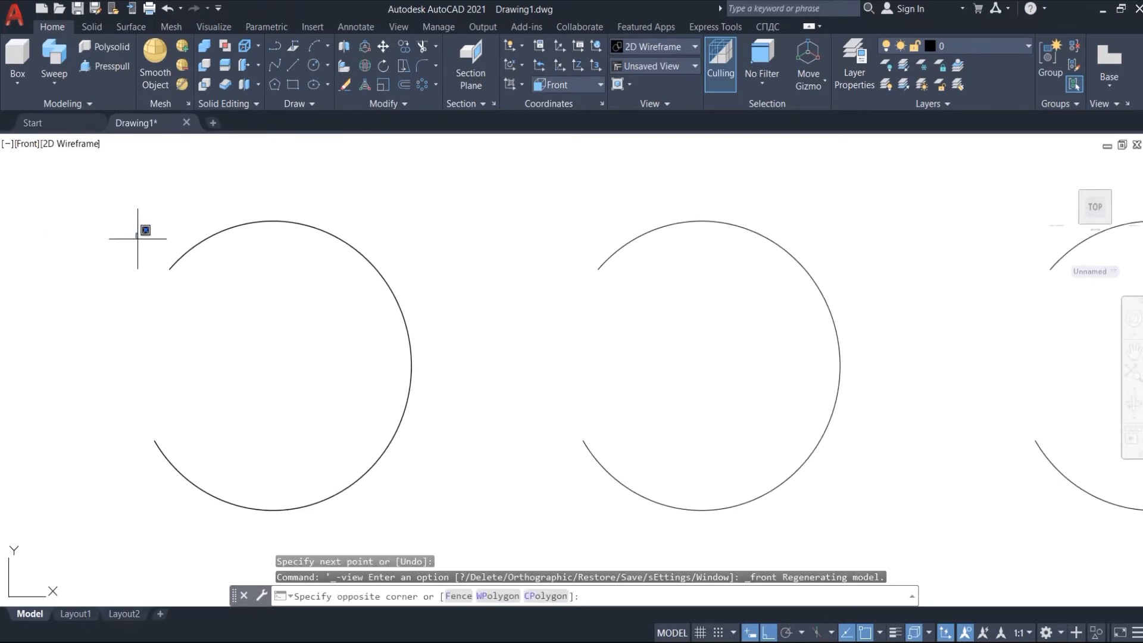
click(201, 296)
click(273, 365)
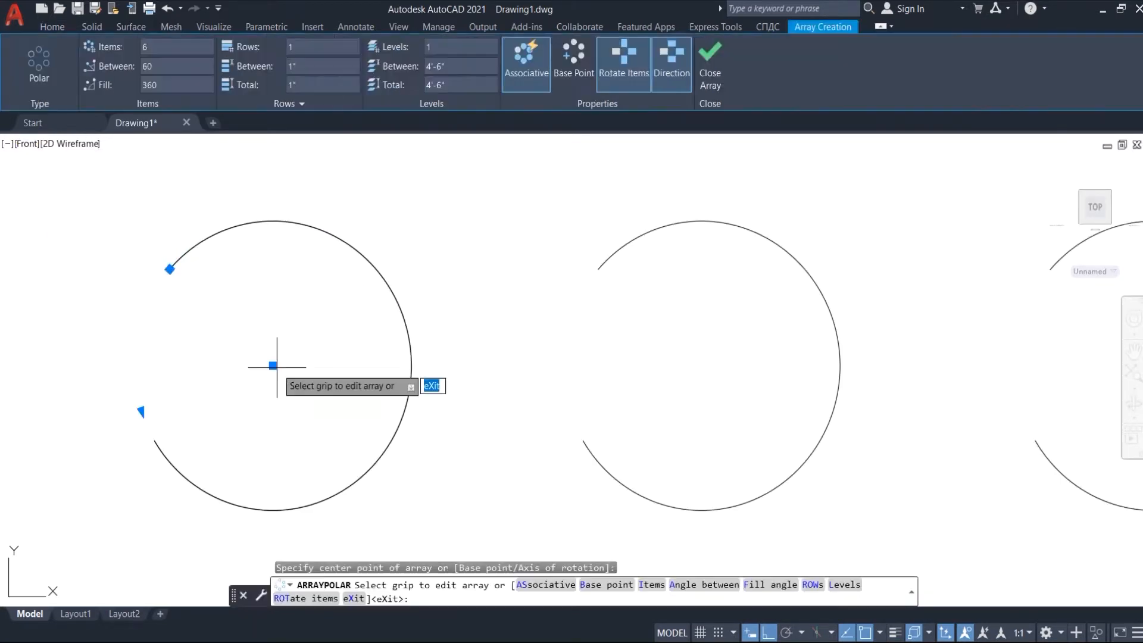
click(159, 48)
key(Return)
scroll(189, 263, up, 1)
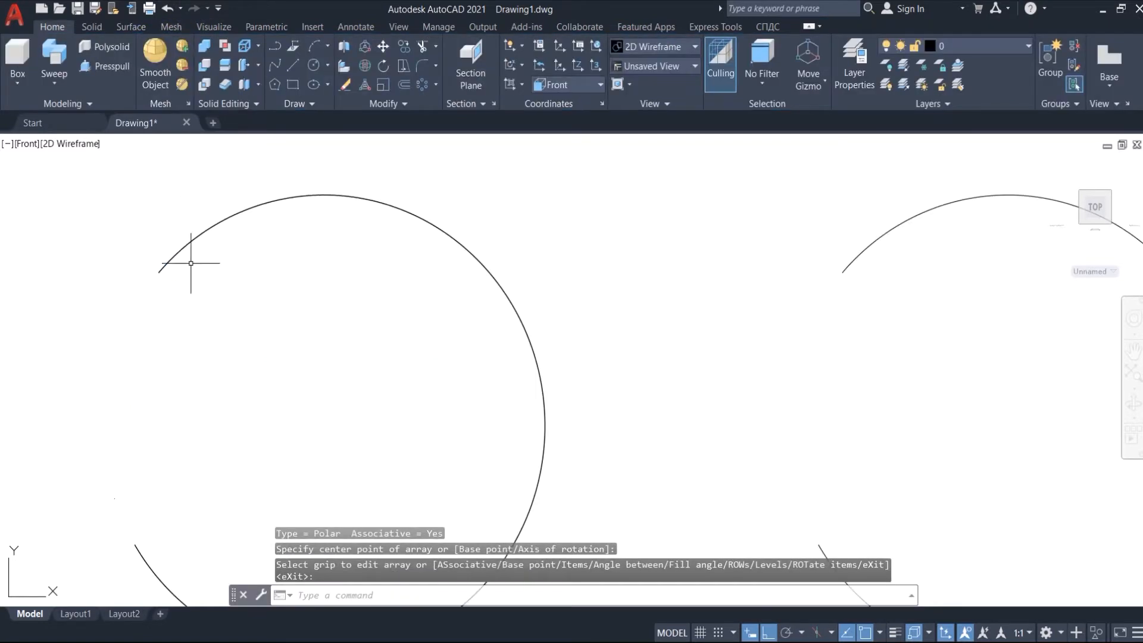
shift+middle_drag(191, 263, 237, 391)
scroll(236, 292, down, 2)
scroll(181, 291, up, 5)
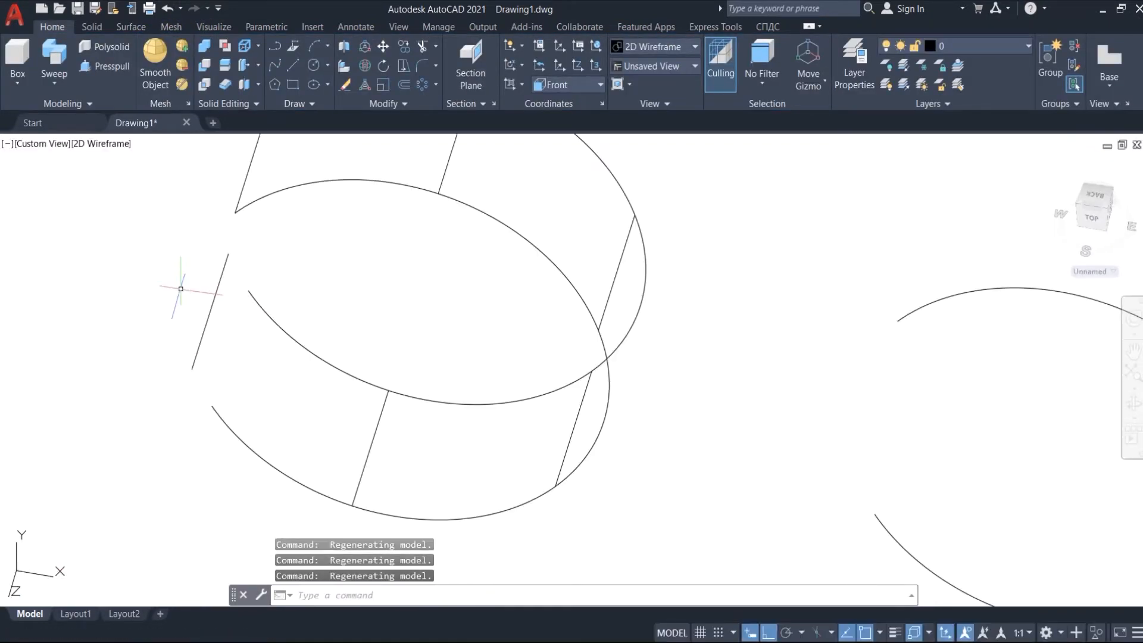
- Explode the polar array of lines and move the detached line so it joins the lower endpoints of the two arcs
click(210, 312)
text(x)
key(Return)
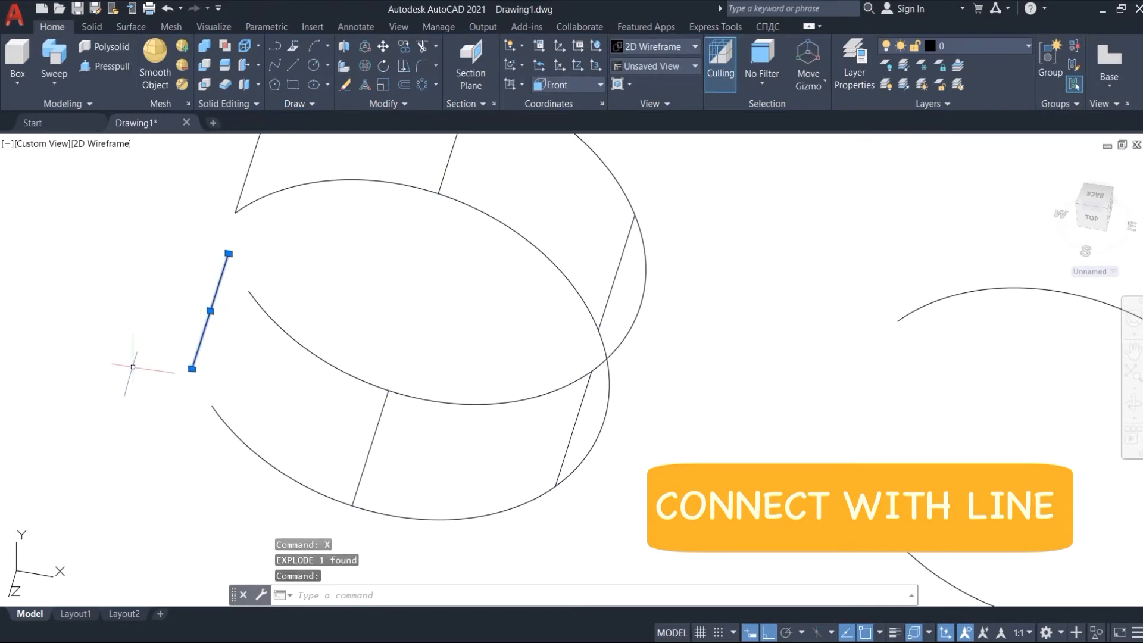
text(m)
key(Return)
click(191, 369)
click(212, 407)
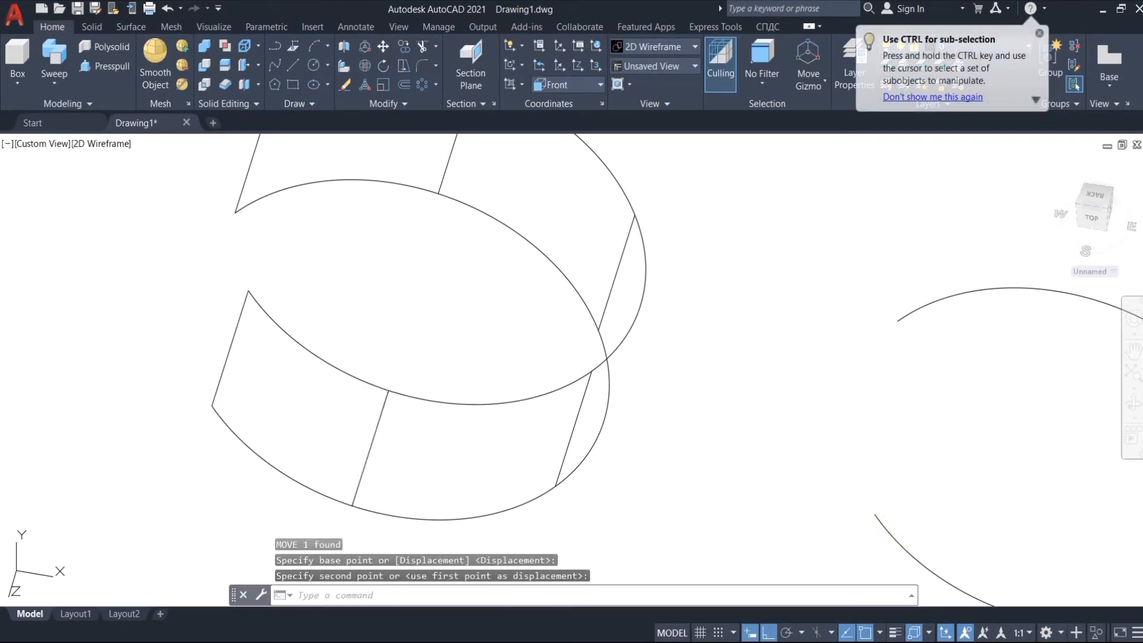
- Erase the cross line nearest to the line at the arcs' lower open ends
click(369, 450)
text(e)
key(Return)
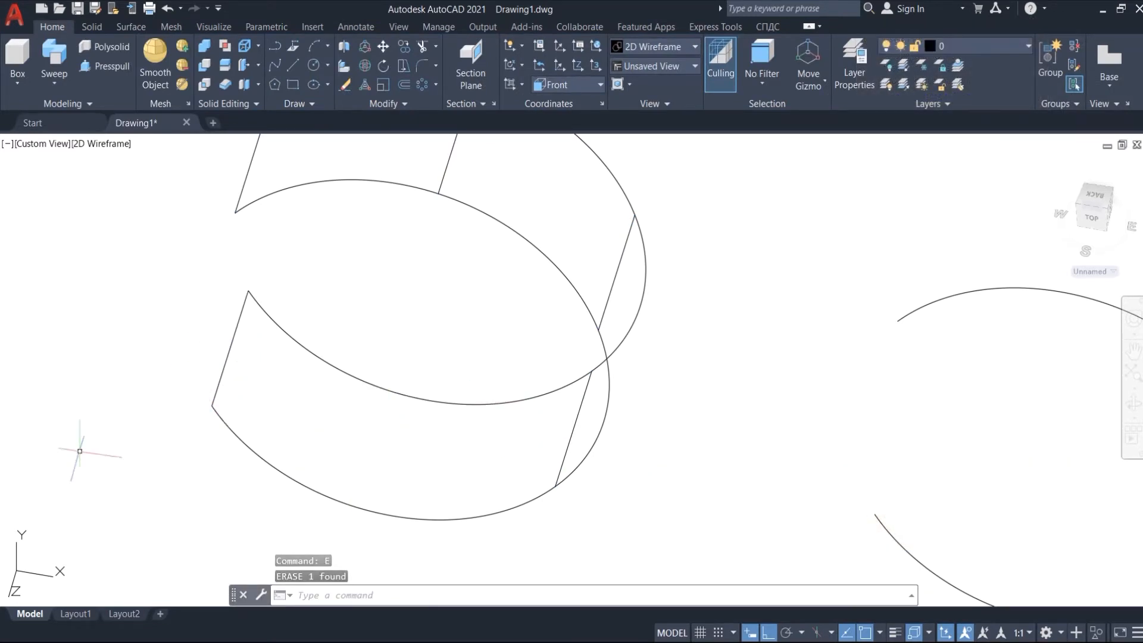
- In the front view, create a 12-item polar array of the lower end line around the arc's centre over a partial fill angle
click(33, 147)
click(64, 239)
scroll(557, 286, down, 2)
scroll(322, 367, up, 3)
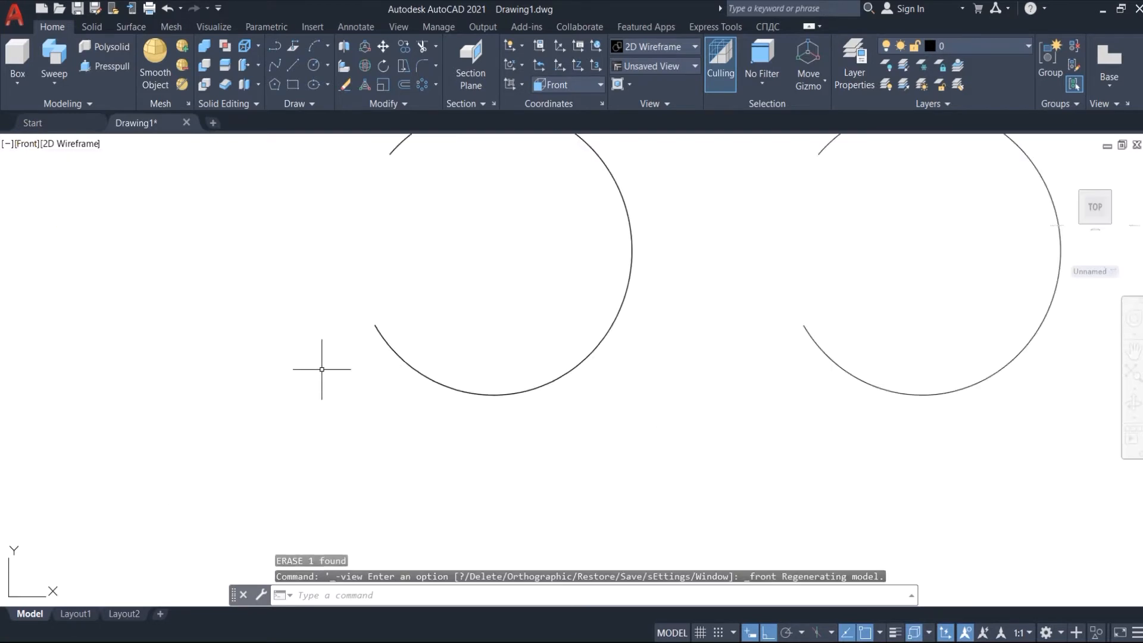
click(365, 269)
click(407, 305)
click(425, 89)
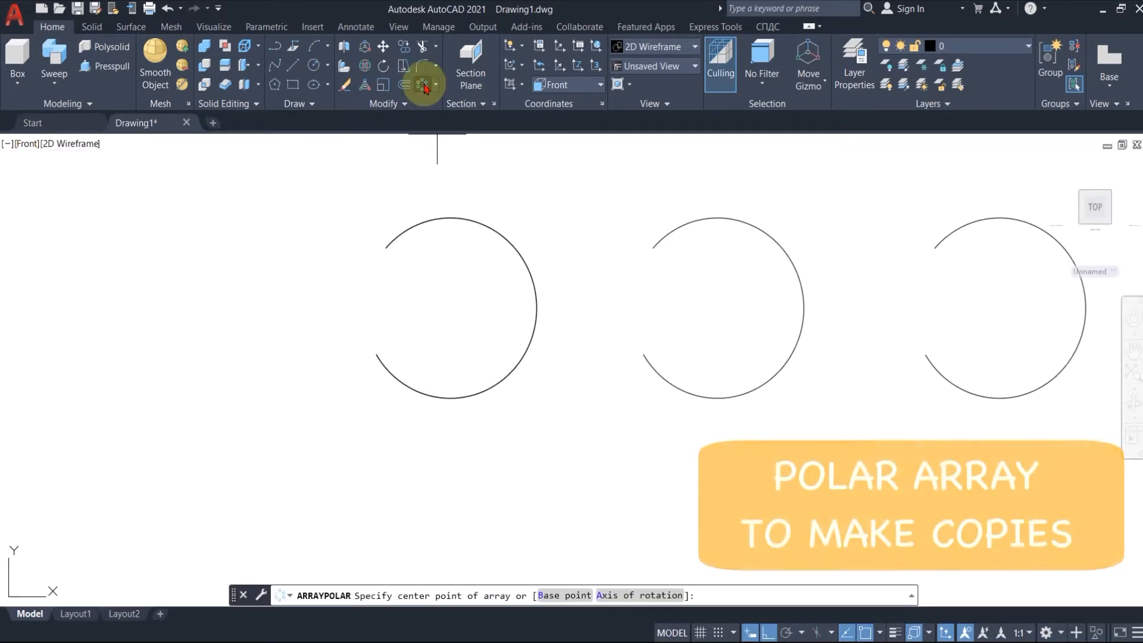
click(450, 308)
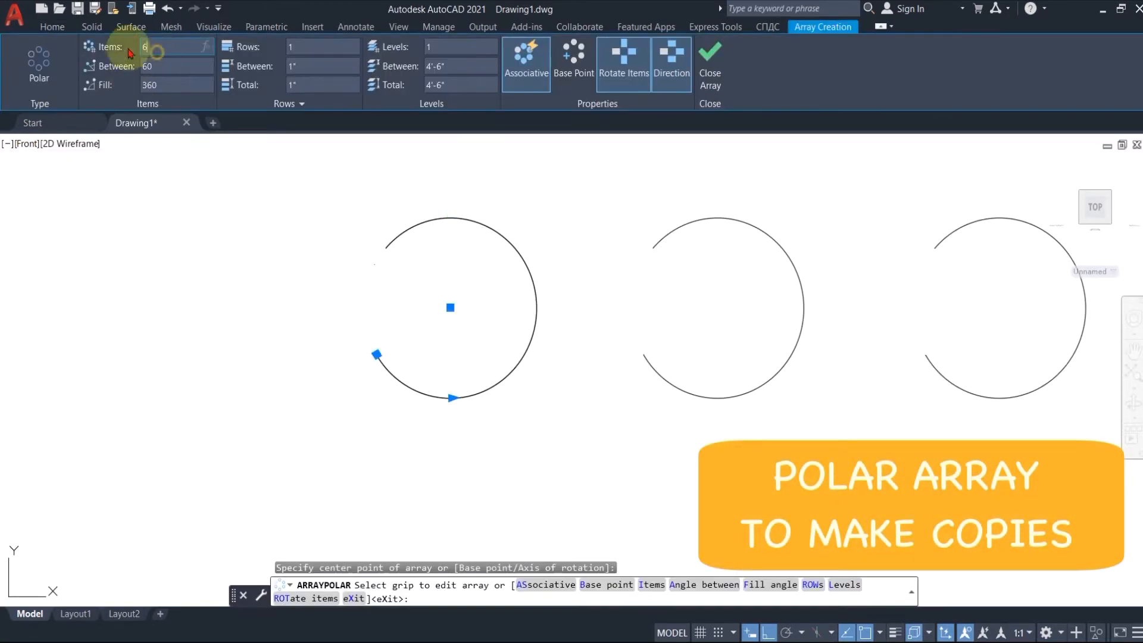
text(12)
key(Return)
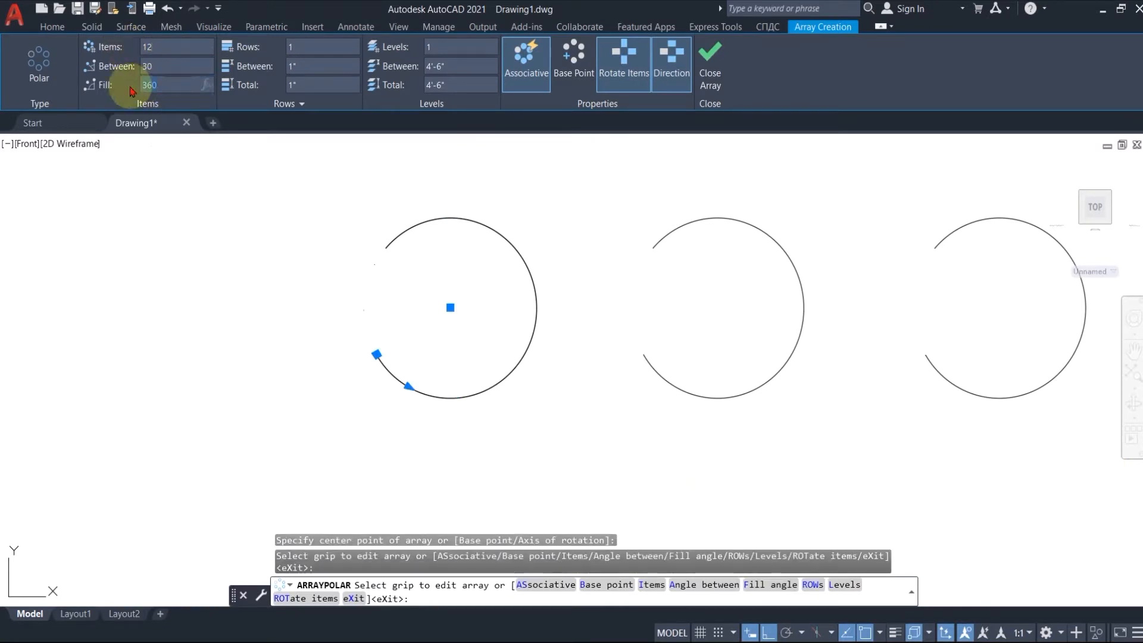
key(Return)
key(Return)
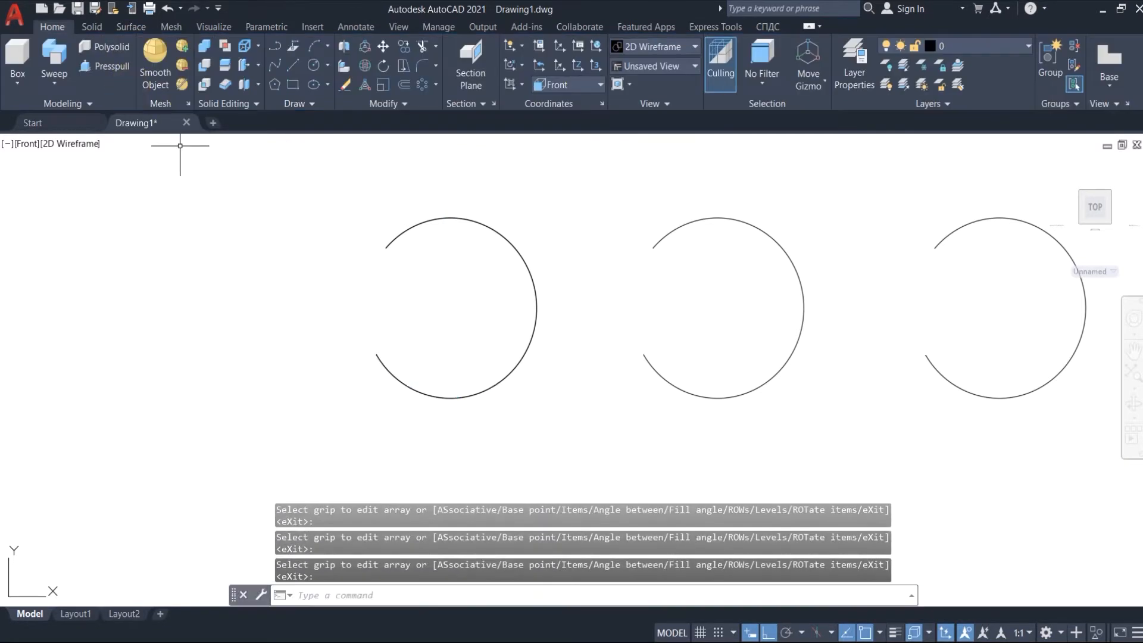
- Draw a 1" radius circle centred on the upper corner where the arc meets the end line
shift+middle_drag(331, 254, 417, 310)
scroll(351, 364, up, 2)
shift+middle_drag(525, 310, 408, 324)
scroll(369, 286, up, 5)
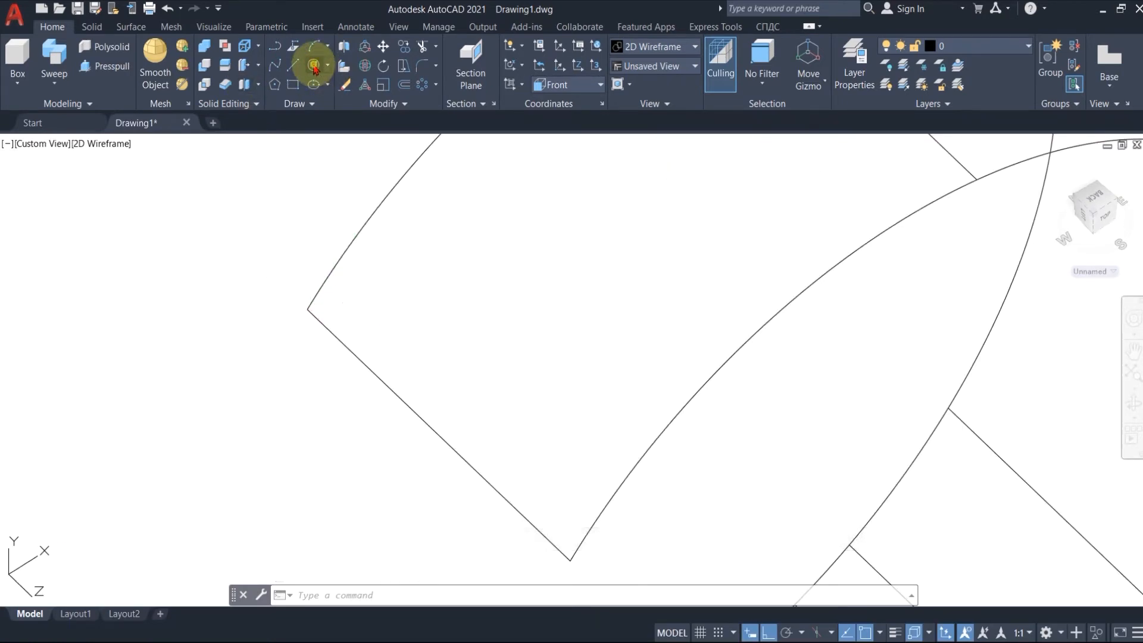
click(313, 65)
click(308, 309)
key(Return)
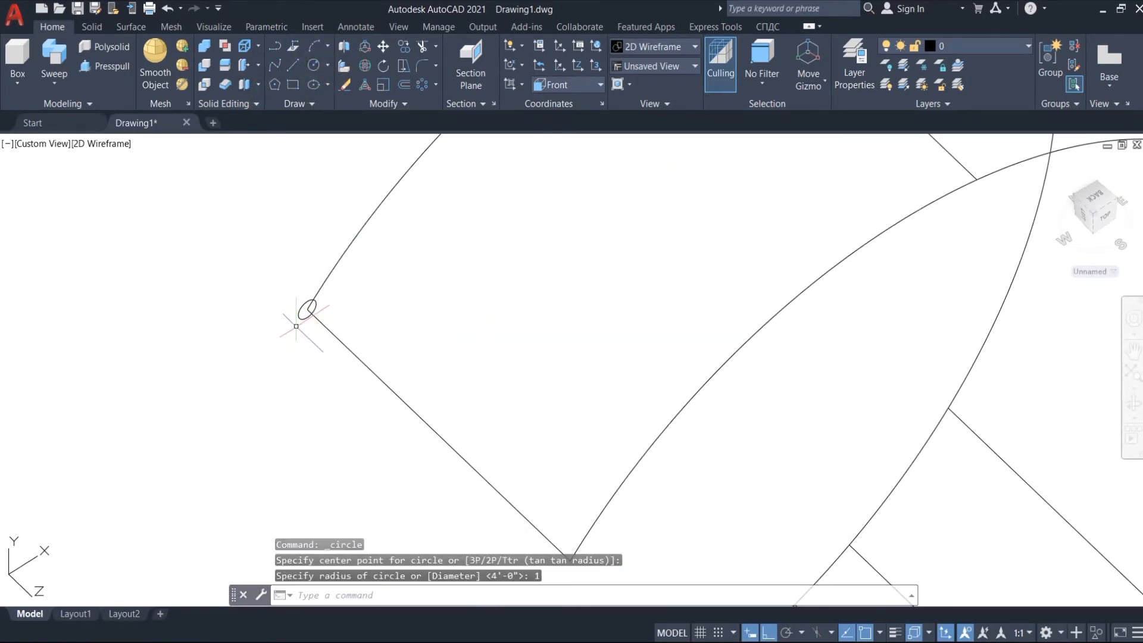
- Copy the small circle from its centre to the end of the next cross line along the upper arc
scroll(296, 327, down, 2)
scroll(296, 332, up, 3)
click(301, 285)
text(co)
key(Return)
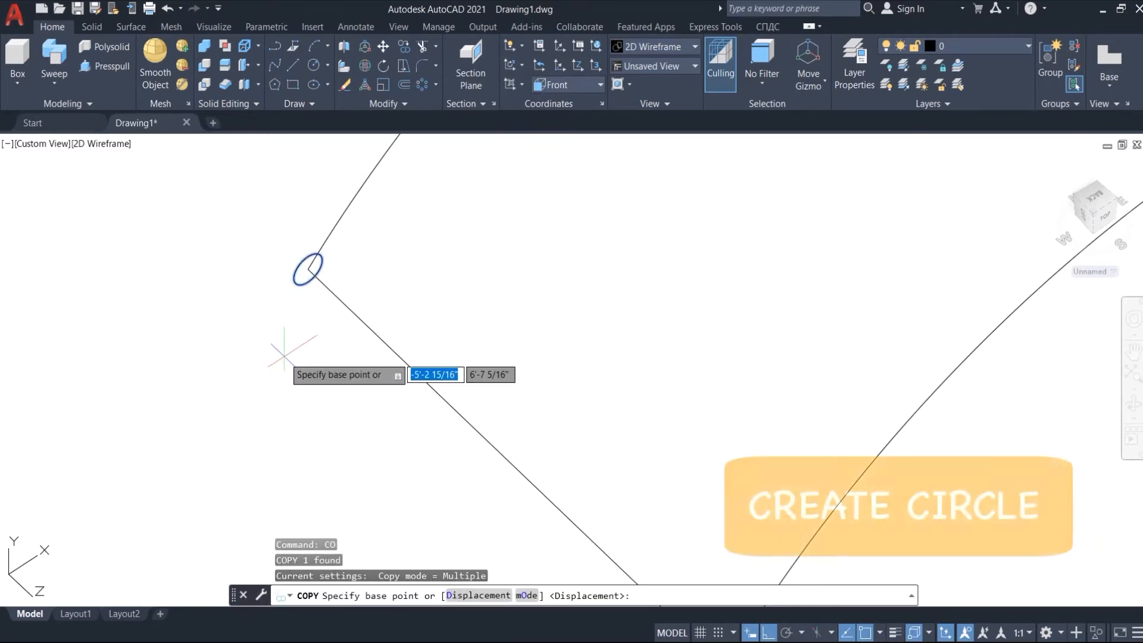
click(309, 269)
scroll(250, 457, down, 4)
scroll(364, 351, up, 4)
click(268, 257)
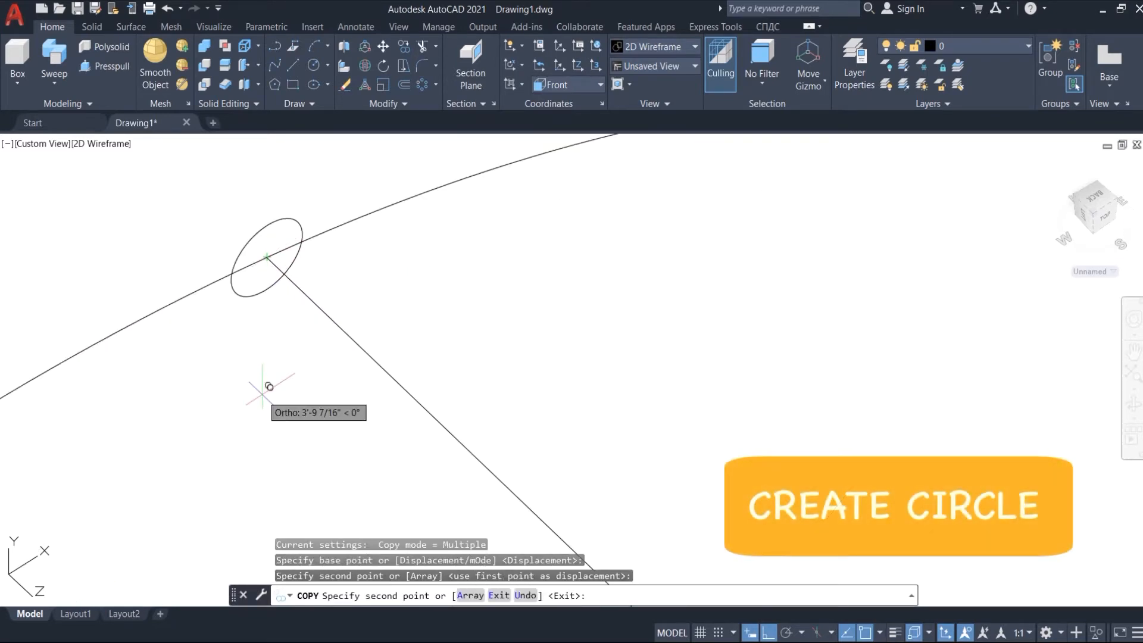
key(Return)
- Join the two arcs and the two end lines into one continuous frame path
scroll(331, 225, down, 8)
scroll(498, 208, up, 4)
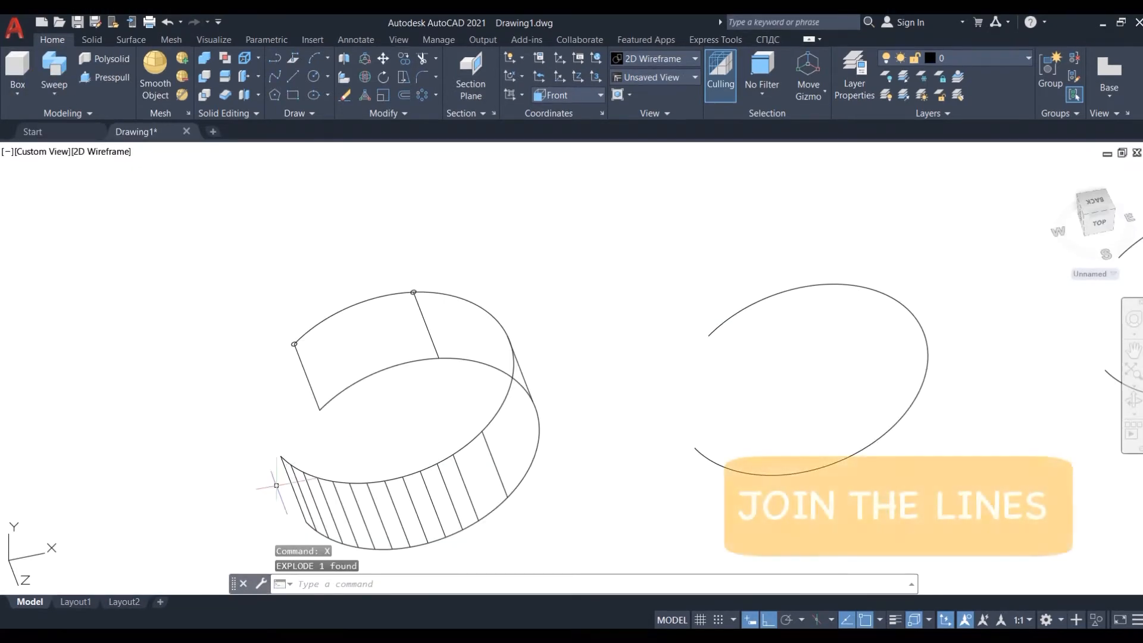
click(370, 288)
click(306, 365)
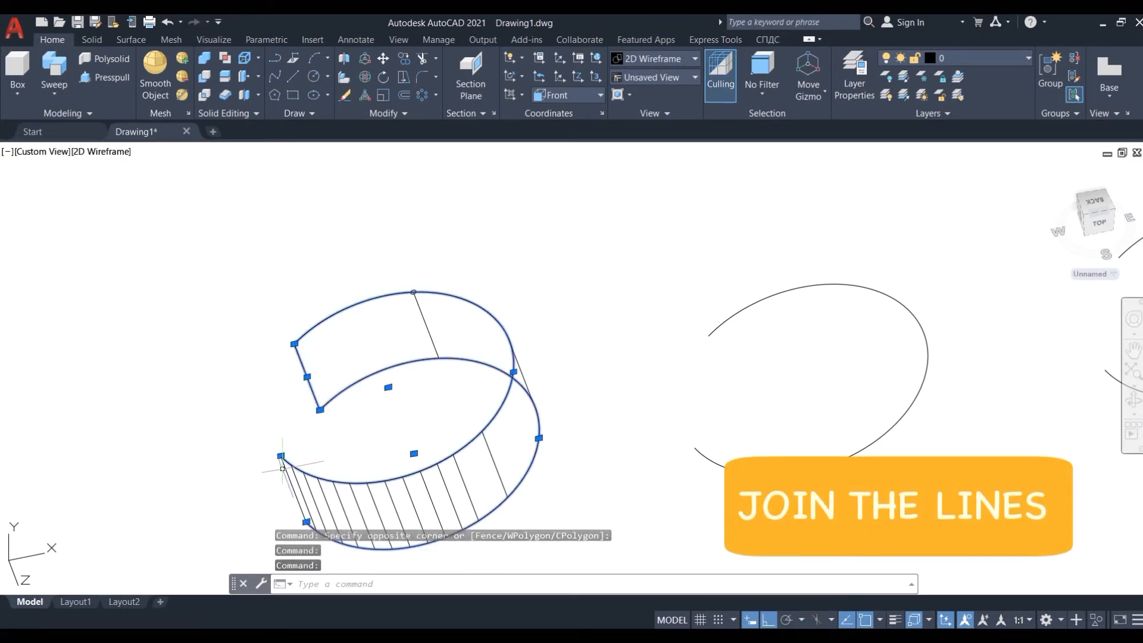
text(j)
key(Return)
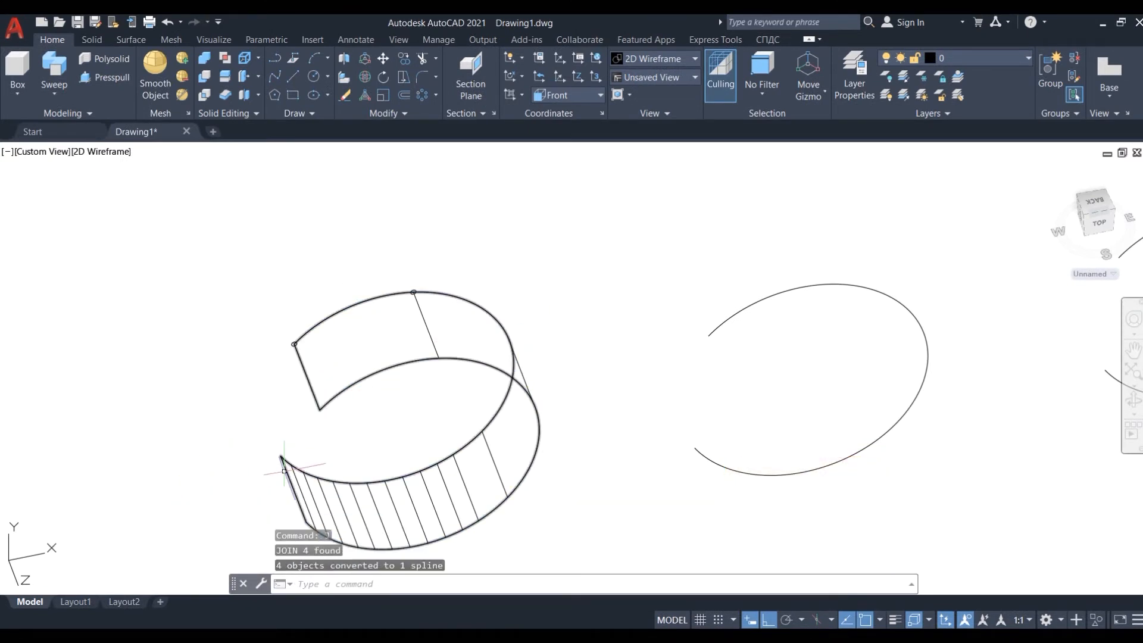
- Sweep the corner circle along the joined frame path as a solid and return to the 2D Wireframe visual style
scroll(284, 334, up, 2)
click(47, 67)
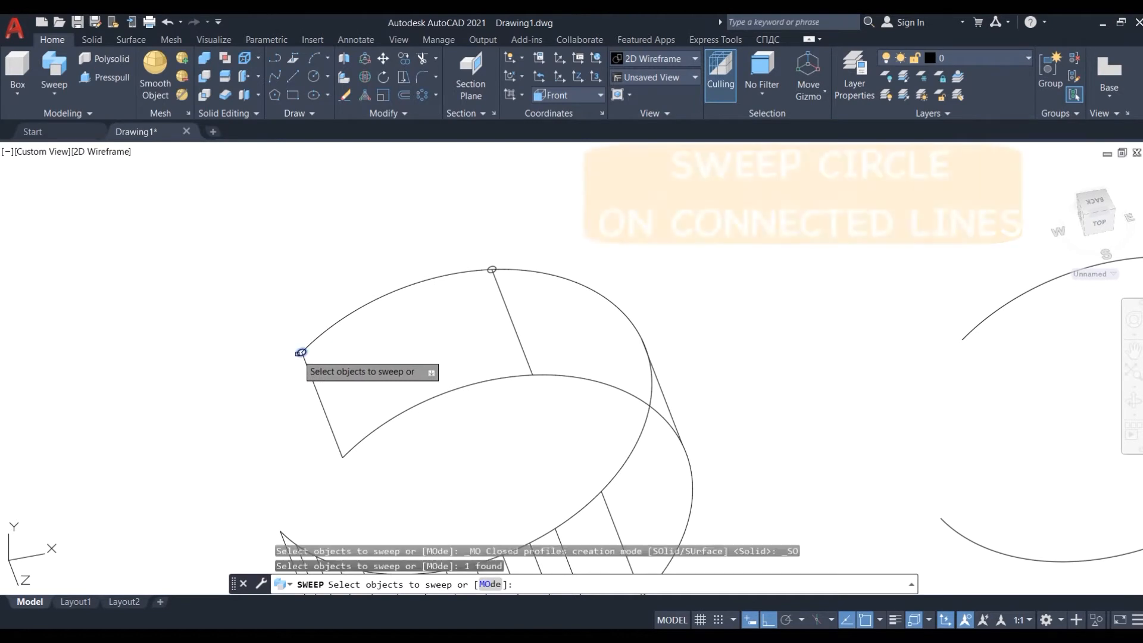
click(302, 352)
key(Return)
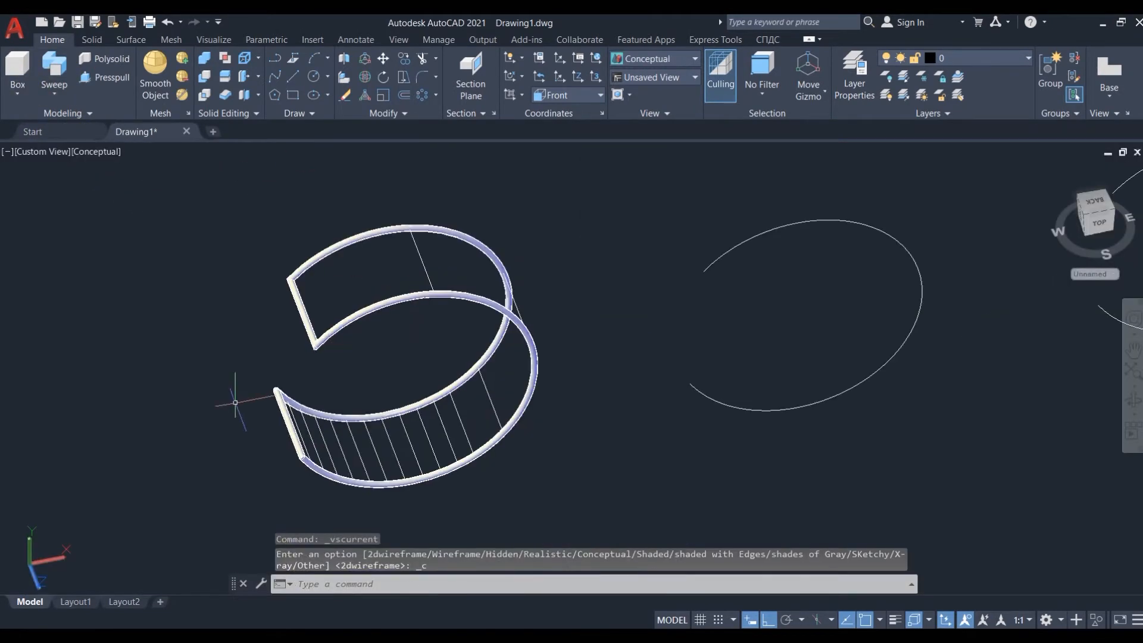
click(95, 152)
click(156, 184)
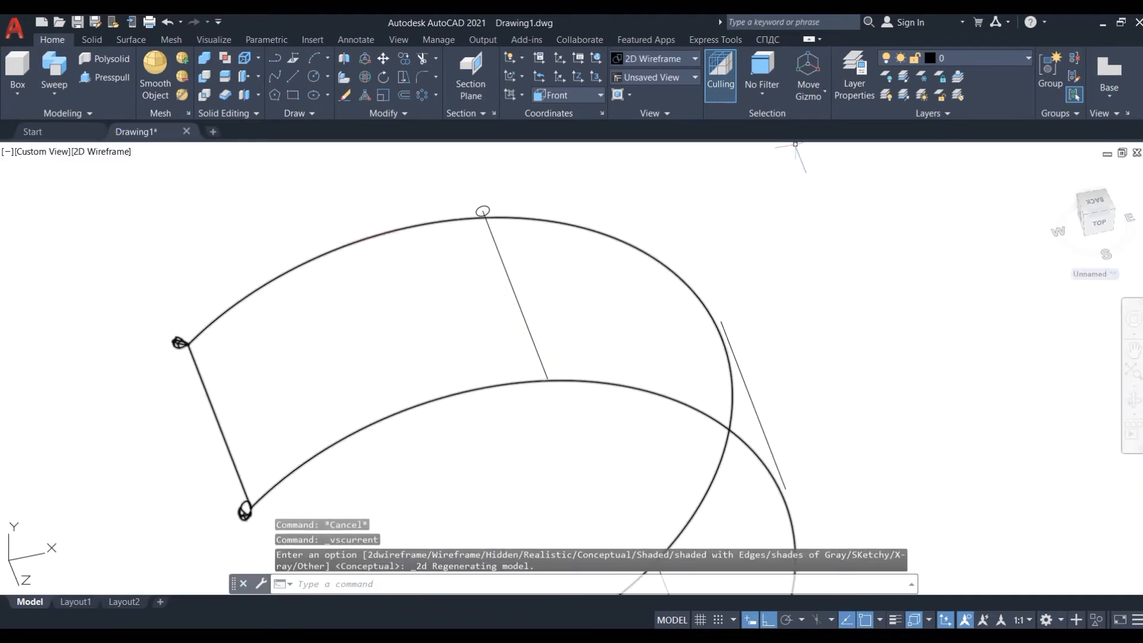
- Create a new layer and give it an orange-yellow colour
click(864, 80)
click(137, 90)
click(263, 132)
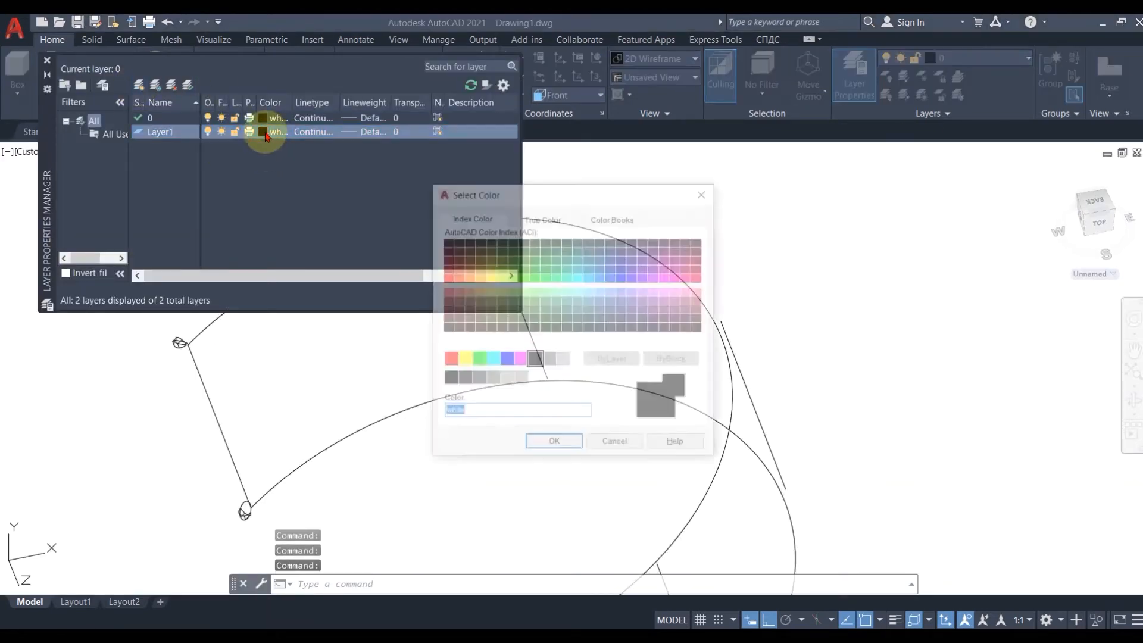
click(541, 446)
click(47, 60)
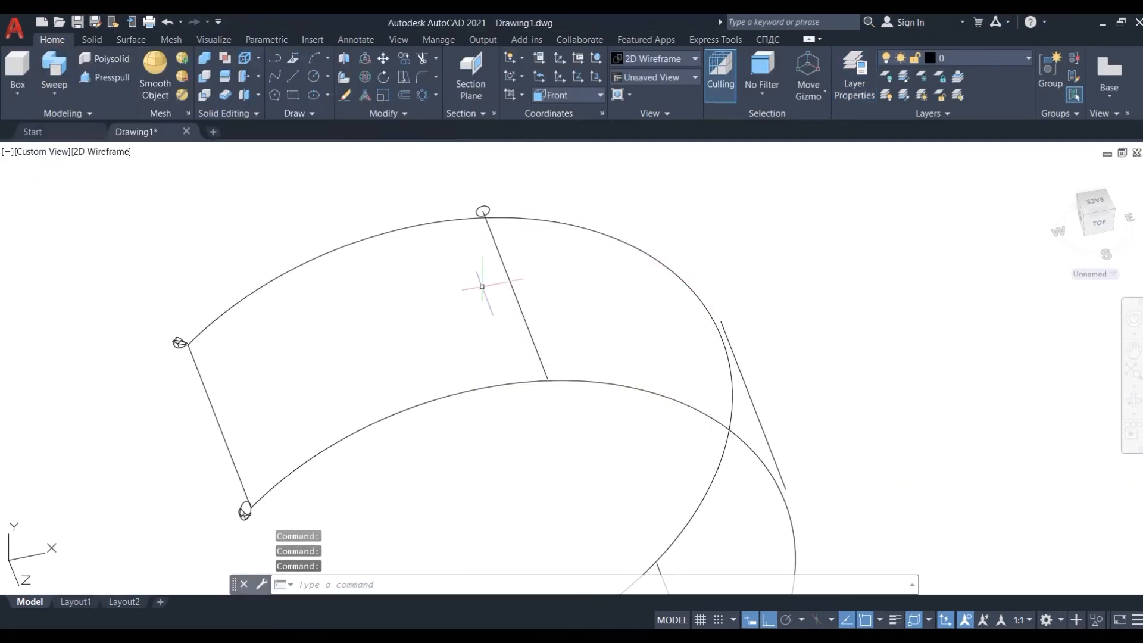
- Assign the swept frame to Layer1 and turn that layer off
click(474, 286)
click(352, 229)
click(974, 60)
click(965, 83)
key(Escape)
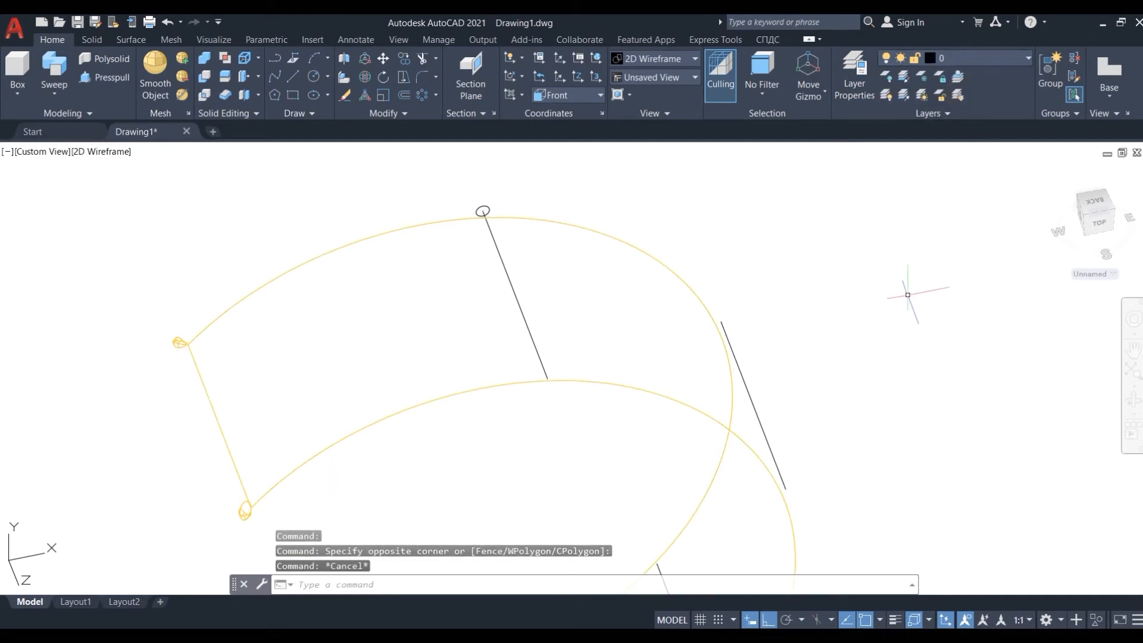
click(888, 95)
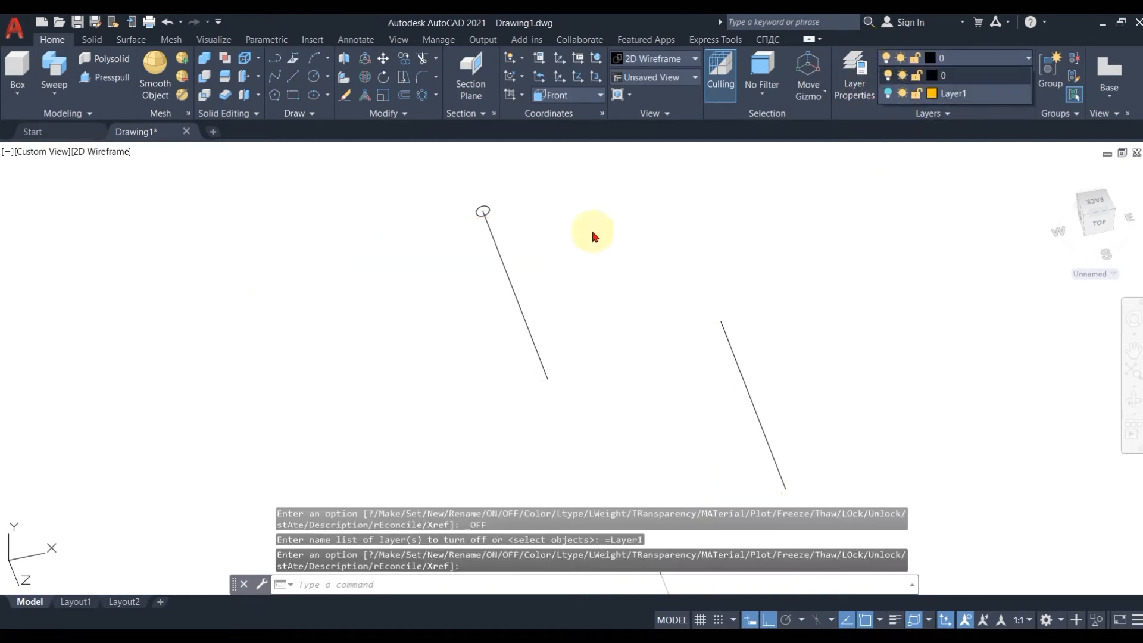
click(502, 268)
- Sweep the remaining small circle along its cross line to make a solid round slat
shift+middle_drag(561, 322, 613, 315)
scroll(566, 185, up, 5)
click(55, 69)
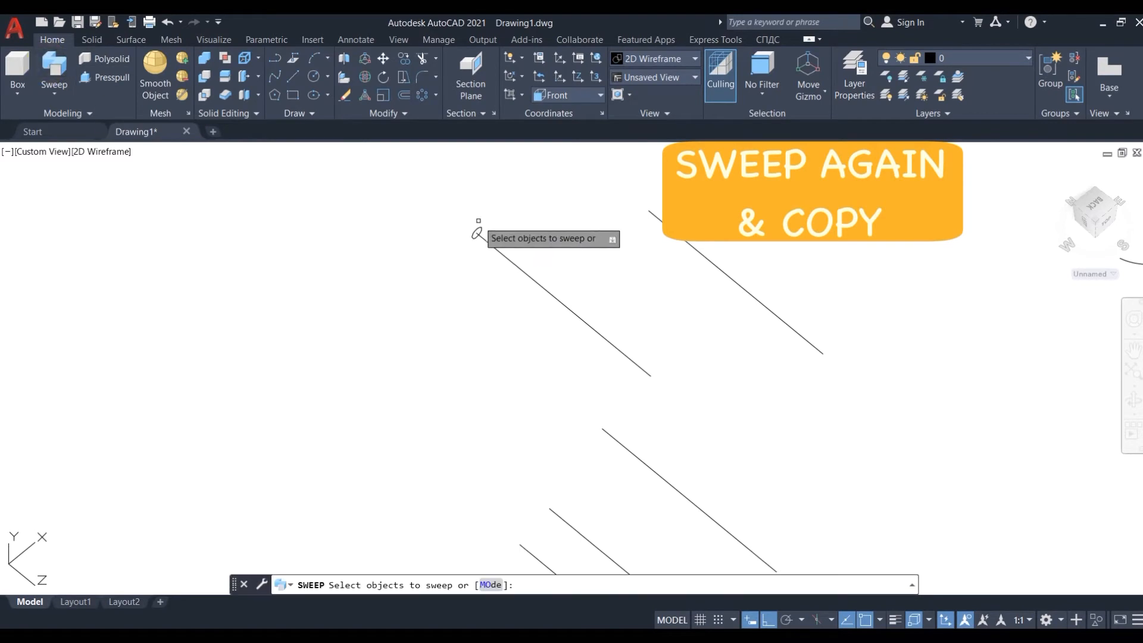
click(477, 228)
key(Return)
click(503, 255)
- Copy the solid slat onto the neighbouring cross line, using the centre of its end as the base point
scroll(487, 235, up, 2)
click(478, 234)
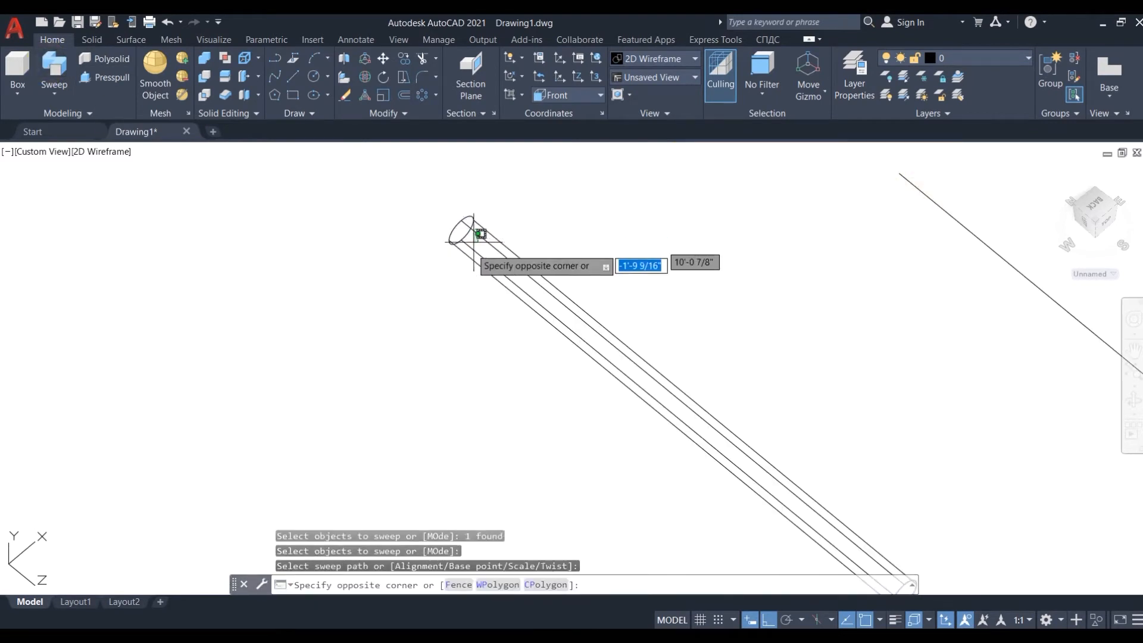
click(409, 198)
scroll(409, 199, up, 1)
text(CO)
key(Return)
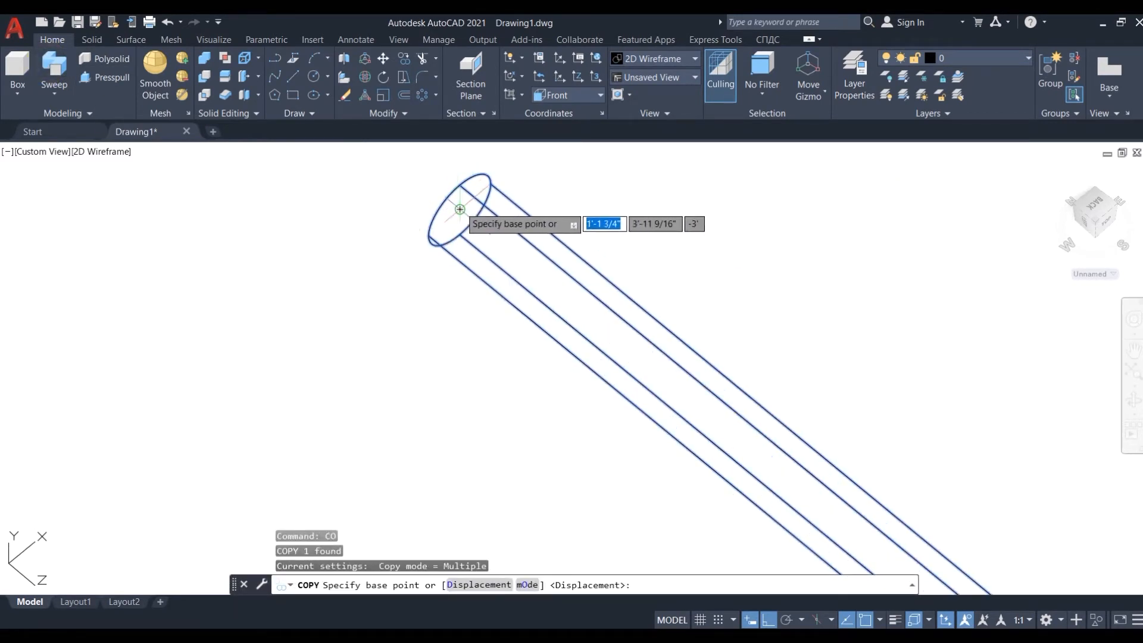
click(460, 209)
scroll(387, 316, down, 5)
scroll(662, 241, up, 2)
click(670, 261)
- Place copies of the slat at the ends of the next six cross lines down the ring
scroll(485, 303, down, 5)
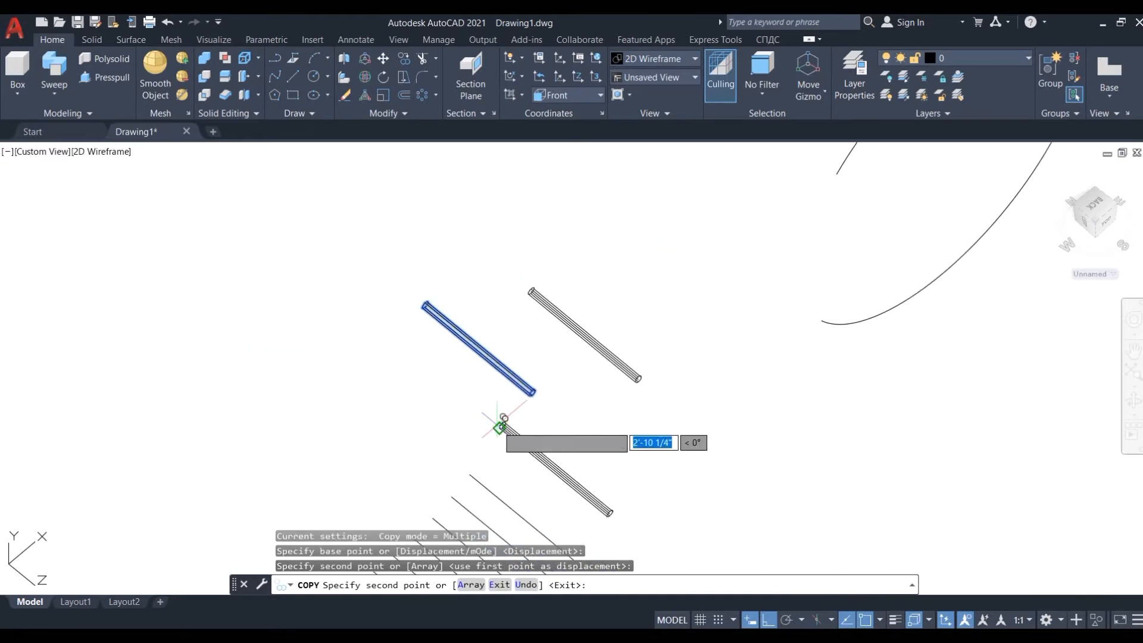
click(499, 428)
click(469, 474)
middle_drag(470, 472, 572, 383)
scroll(474, 469, up, 2)
click(676, 314)
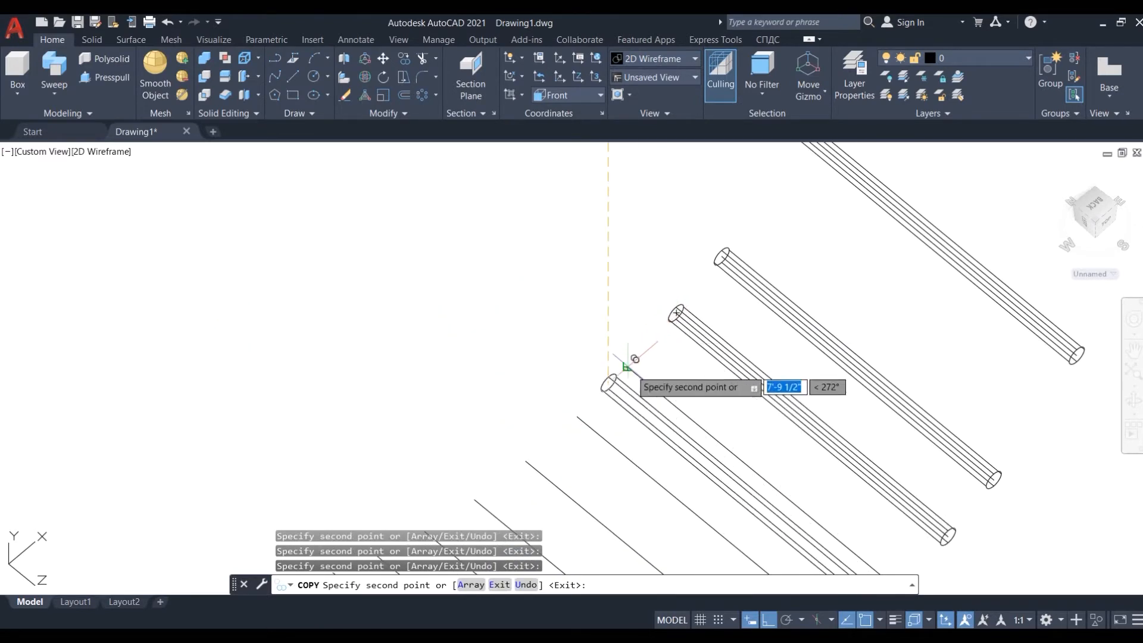
click(627, 366)
click(577, 417)
click(526, 462)
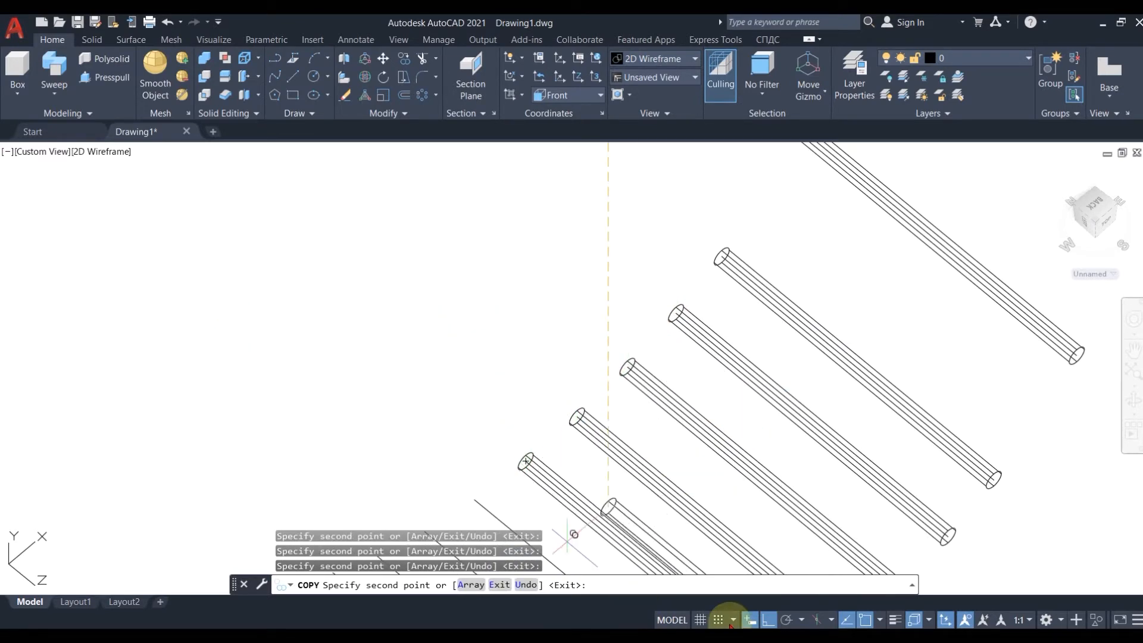
- Turn Ortho off and place slat copies on the last six cross lines towards the ring's lower open end
click(768, 620)
scroll(717, 362, down, 4)
scroll(597, 422, up, 4)
click(656, 408)
click(607, 439)
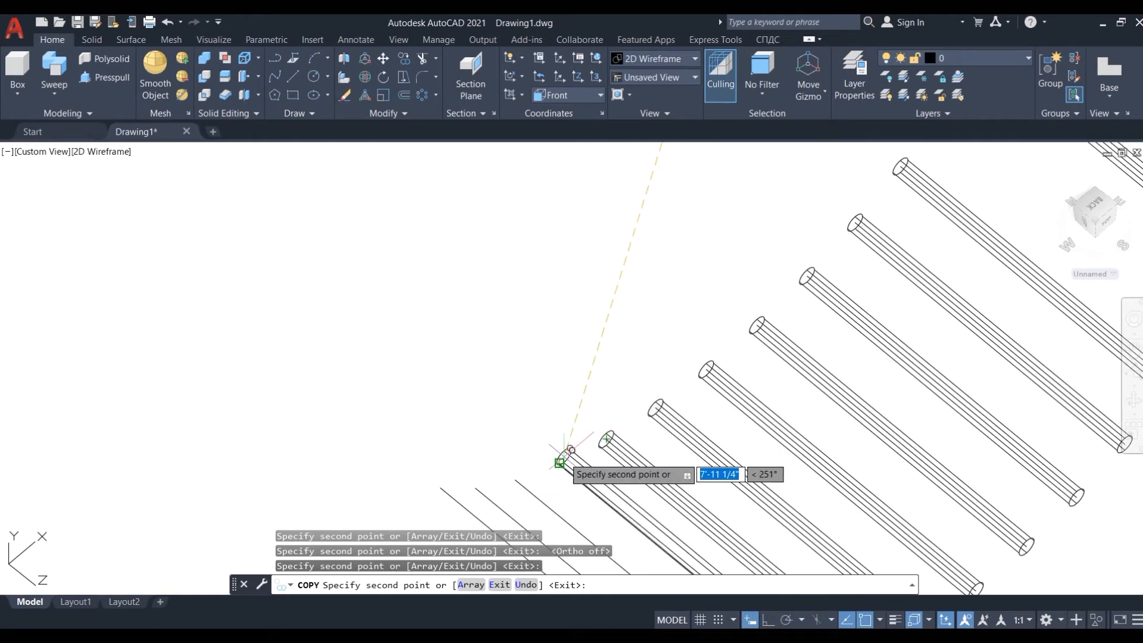
click(560, 463)
click(516, 480)
click(476, 488)
click(441, 488)
scroll(494, 380, down, 3)
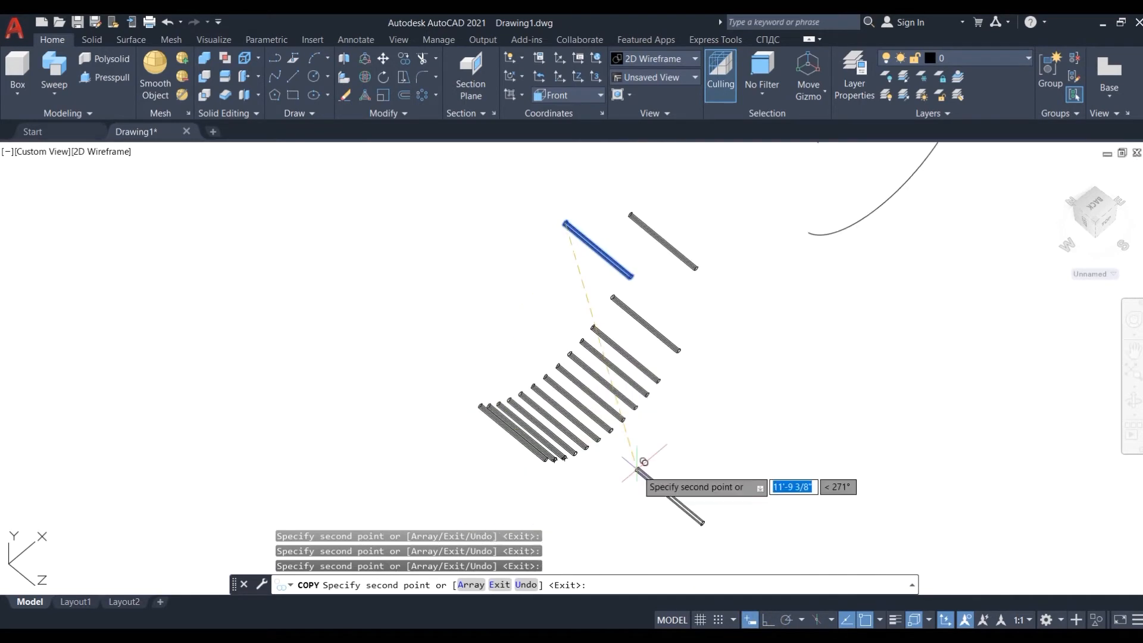
key(Return)
- Turn Layer1 back on and apply the Conceptual visual style to the model
middle_drag(678, 387, 642, 423)
scroll(623, 466, up, 3)
shift+middle_drag(623, 466, 590, 423)
scroll(609, 476, down, 1)
scroll(619, 447, up, 1)
scroll(638, 469, down, 1)
click(944, 59)
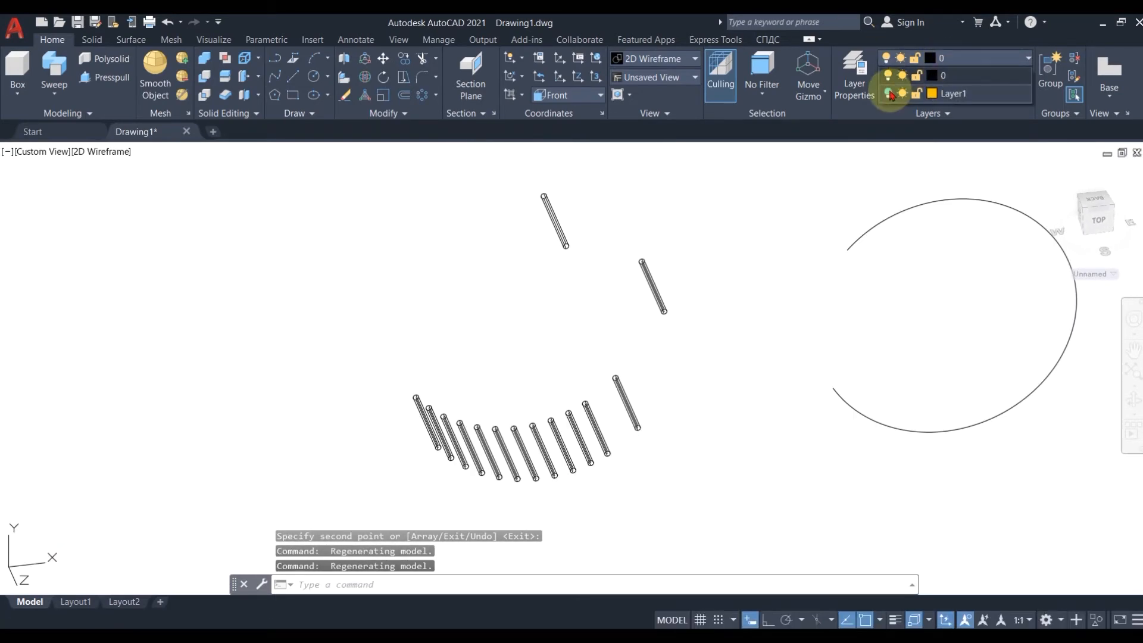
click(890, 93)
click(117, 154)
click(156, 221)
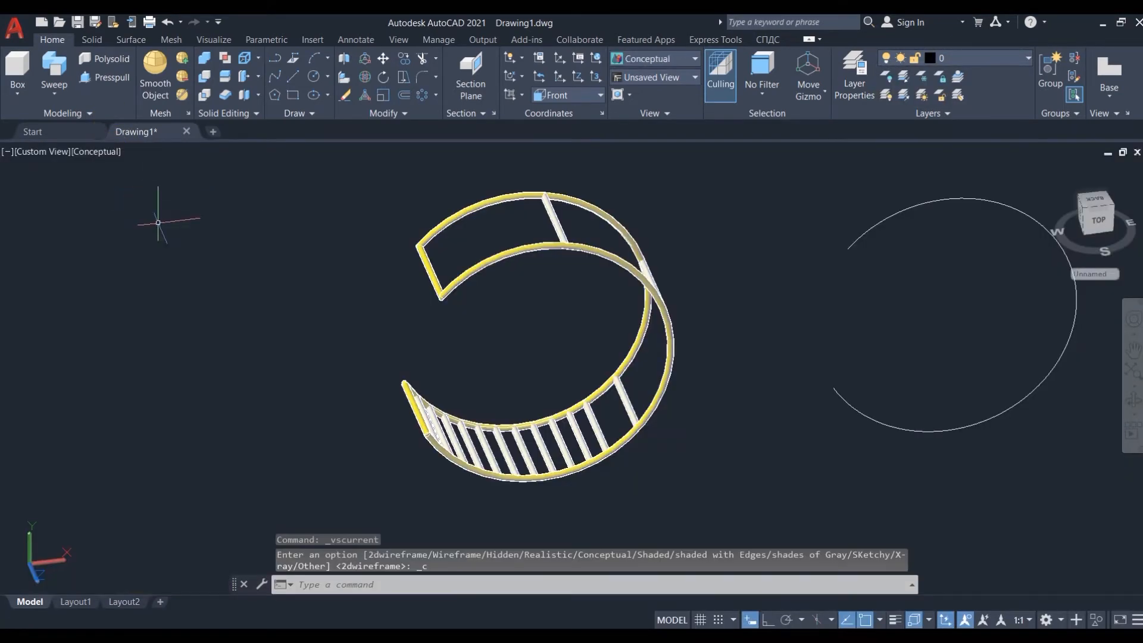
- Set the viewport to the Front view
shift+middle_drag(322, 342, 459, 401)
scroll(459, 401, down, 3)
scroll(462, 400, up, 3)
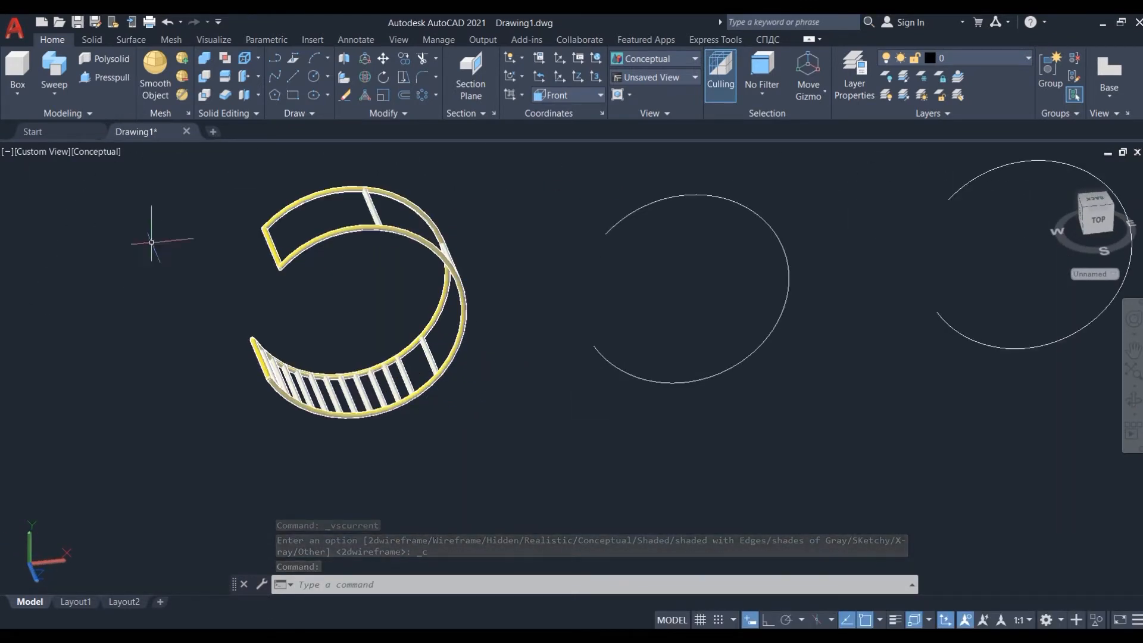
scroll(557, 365, down, 2)
scroll(613, 337, up, 3)
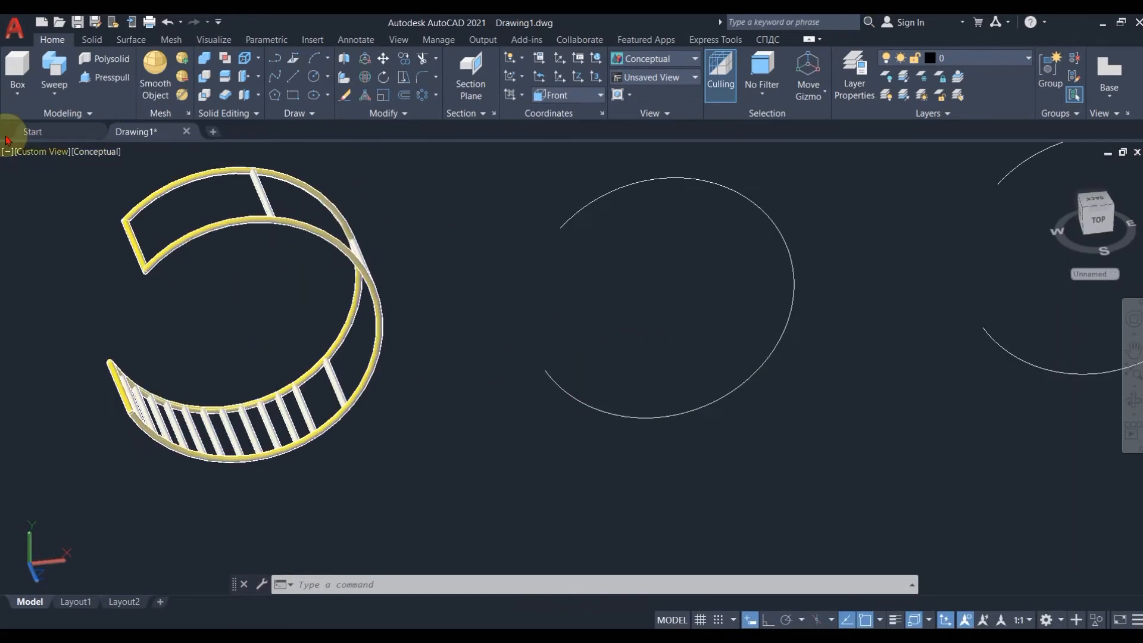
click(34, 156)
click(60, 245)
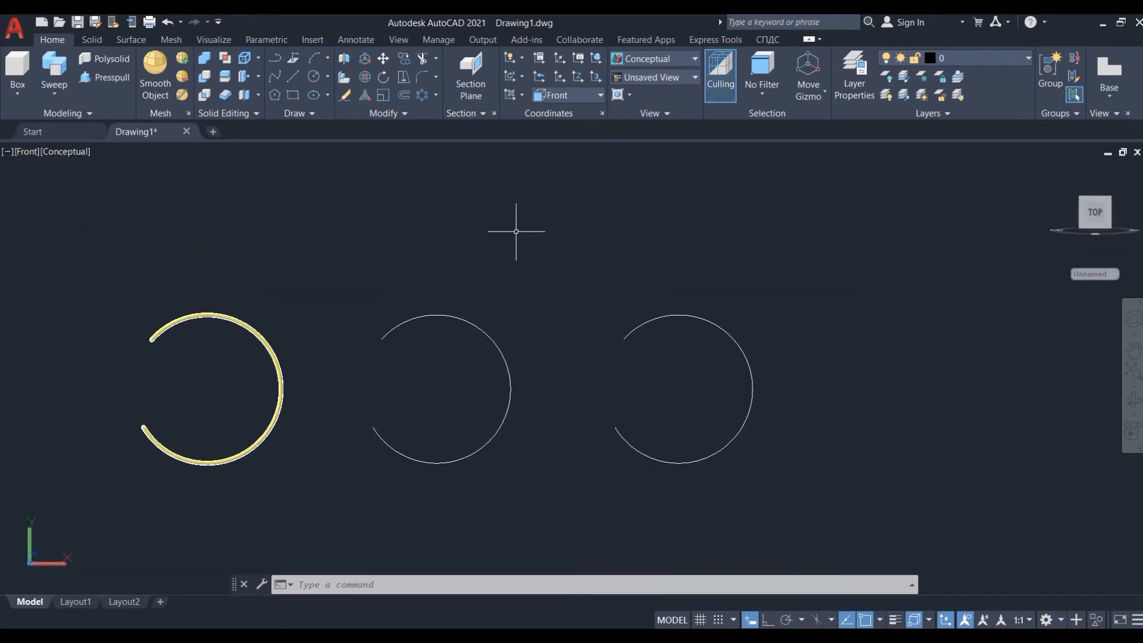
- Draw a line from the lower end of the middle arc diagonally up across its far side
click(292, 77)
click(372, 427)
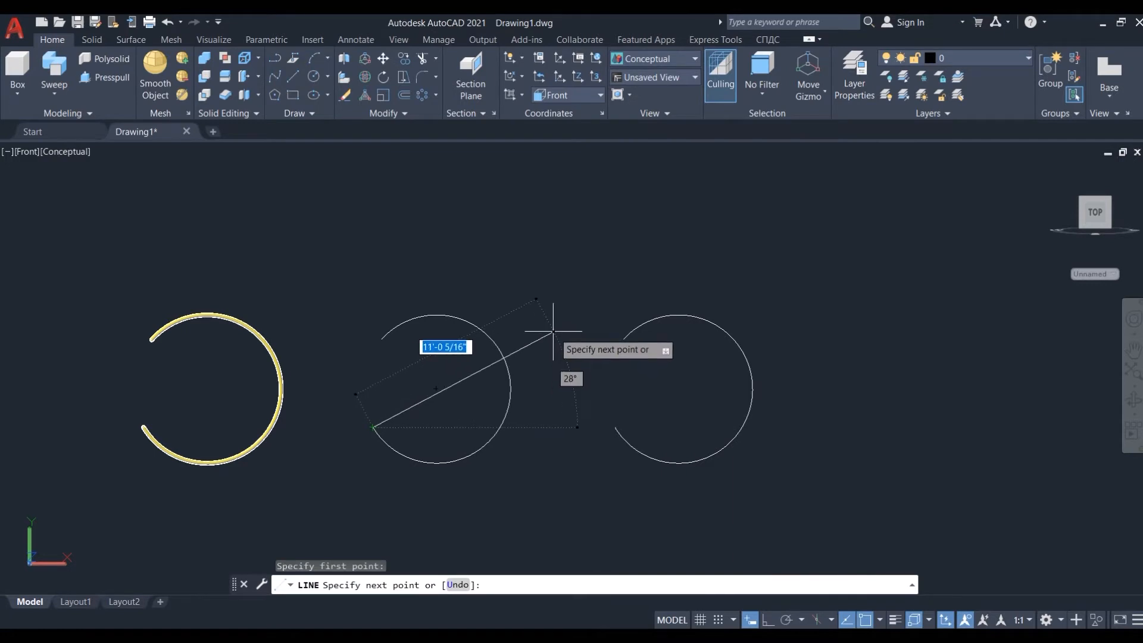
click(547, 322)
key(Return)
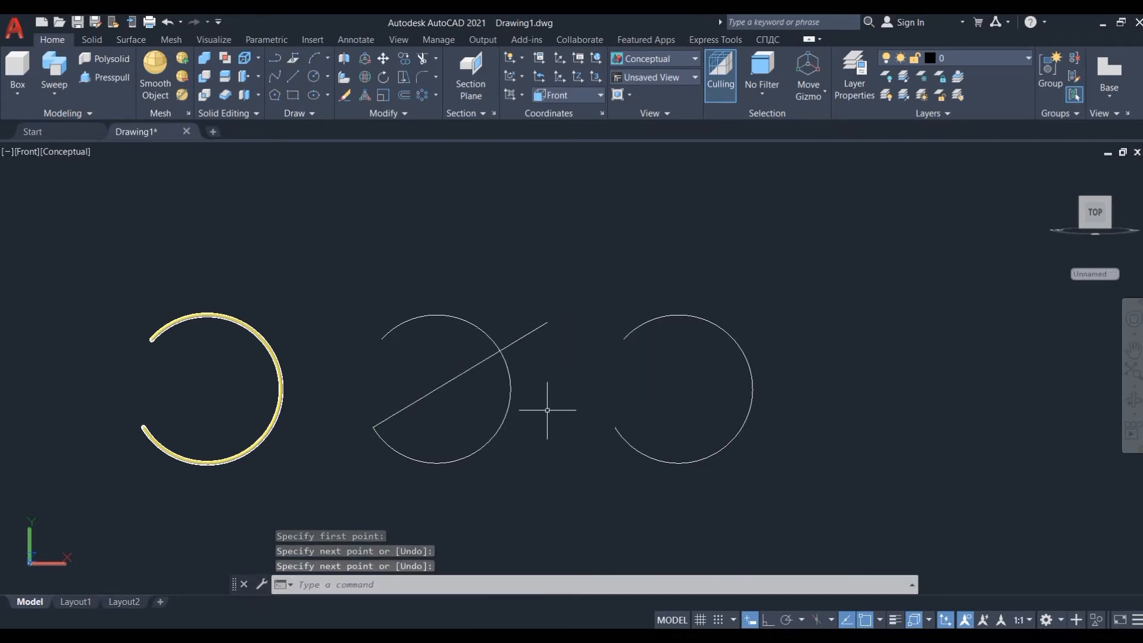
- Trim away the middle arc's upper part at the diagonal line and erase that line
mouse_move(544, 403)
shift+middle_down()
mouse_move(536, 452)
mouse_move(544, 401)
shift+middle_up()
scroll(542, 405, up, 2)
text(tr)
key(Return)
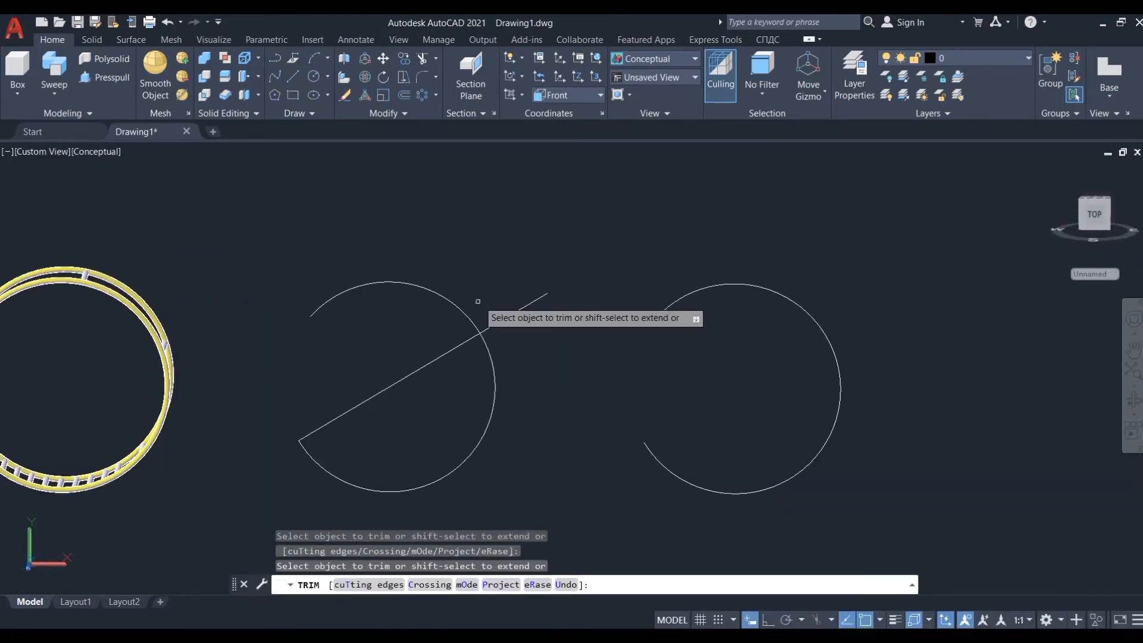
click(462, 309)
key(Escape)
click(497, 323)
text(e)
key(Return)
scroll(420, 375, down, 2)
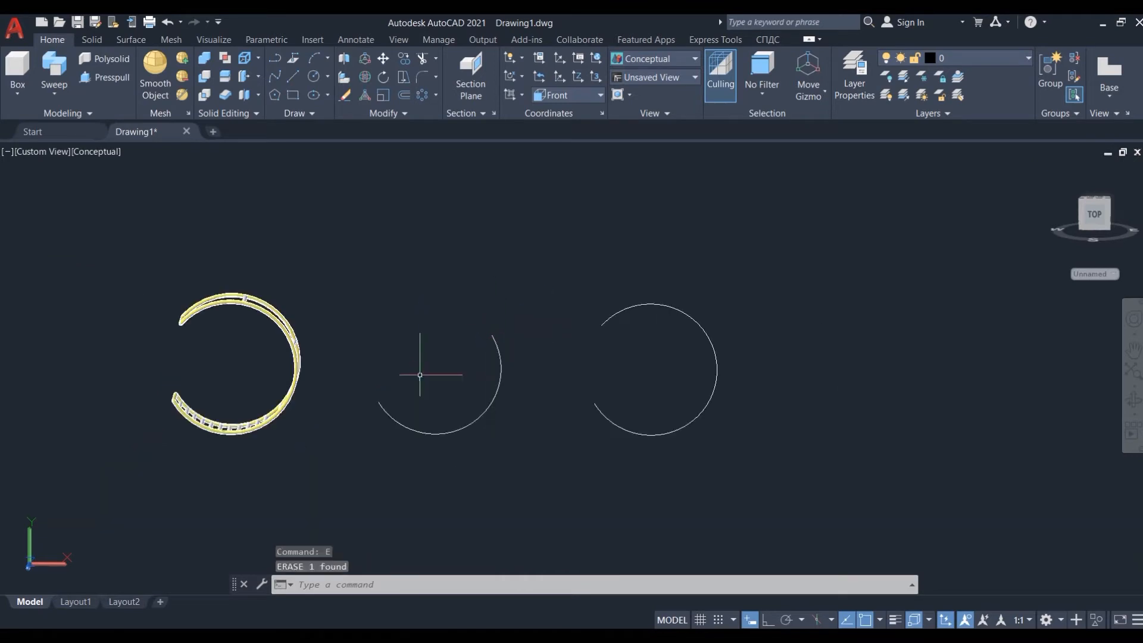
- Move the trimmed arc into open space, clear of the ring frame and the remaining full arc
shift+middle_drag(273, 378, 562, 393)
scroll(443, 349, down, 2)
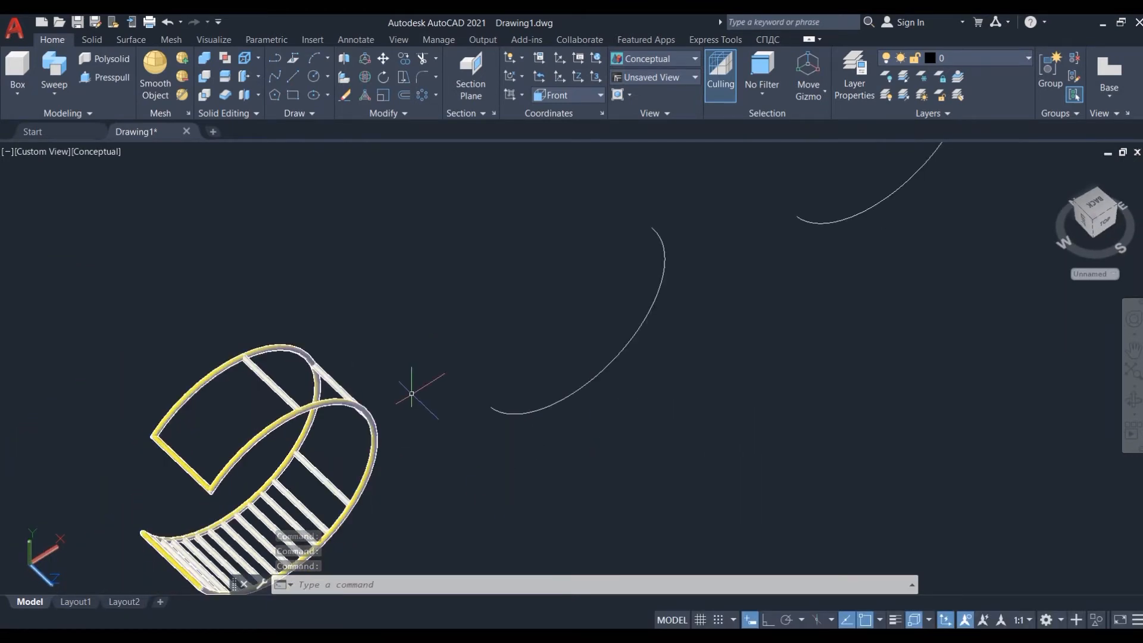
click(31, 153)
click(65, 219)
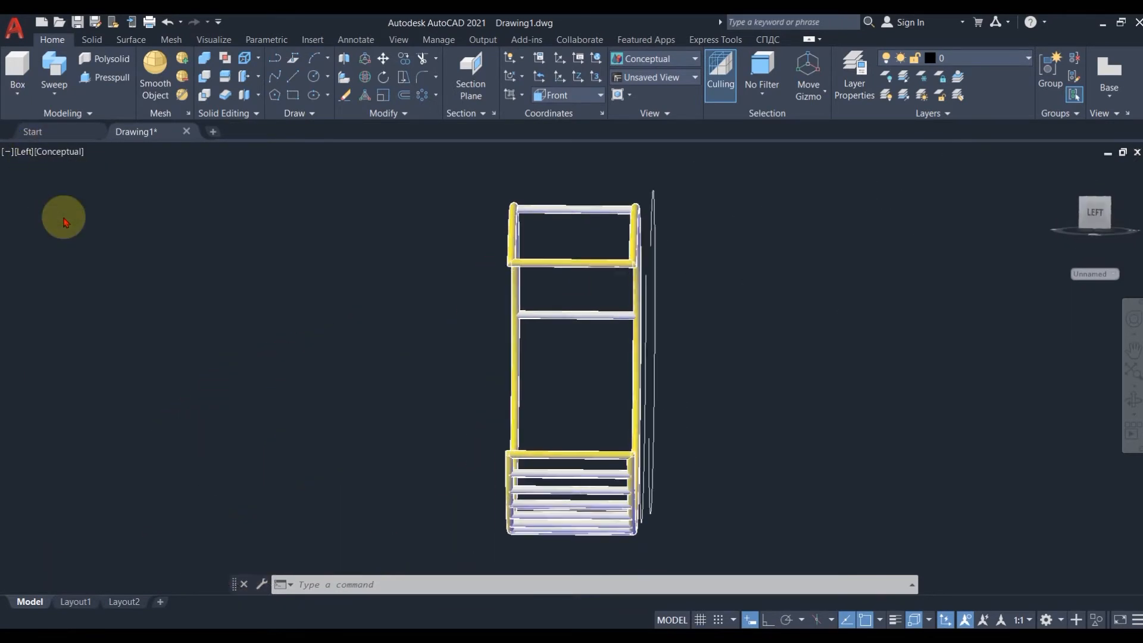
shift+middle_drag(403, 405, 482, 327)
scroll(482, 327, down, 3)
click(491, 367)
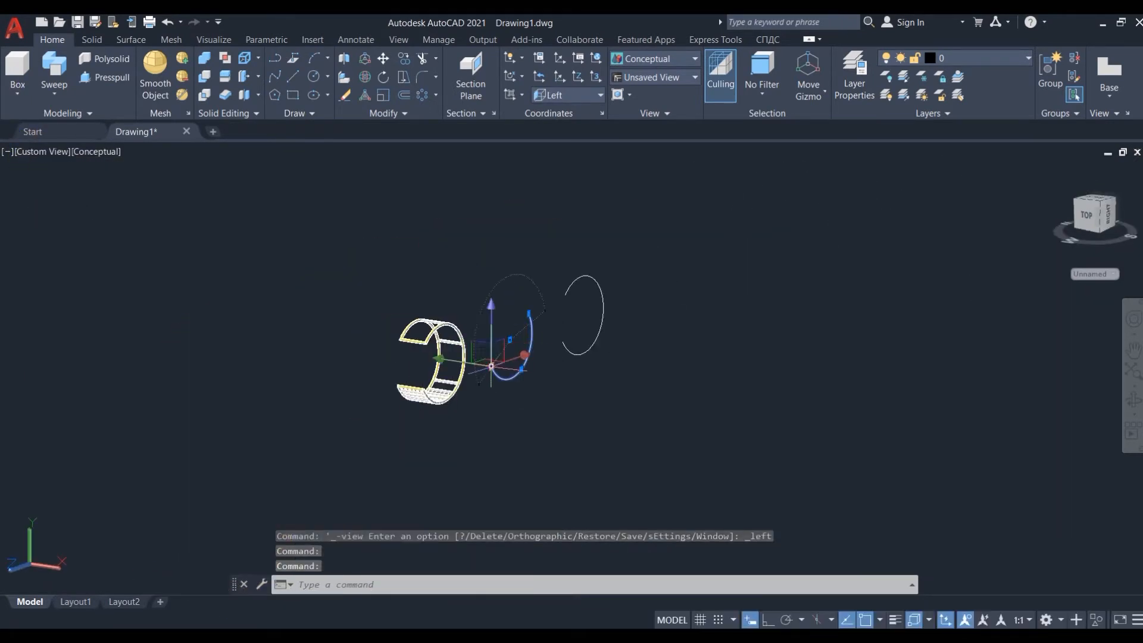
click(448, 366)
- In the Left view, draw a rectangle 3' long and 4" wide with a corner on the trimmed arc
click(37, 151)
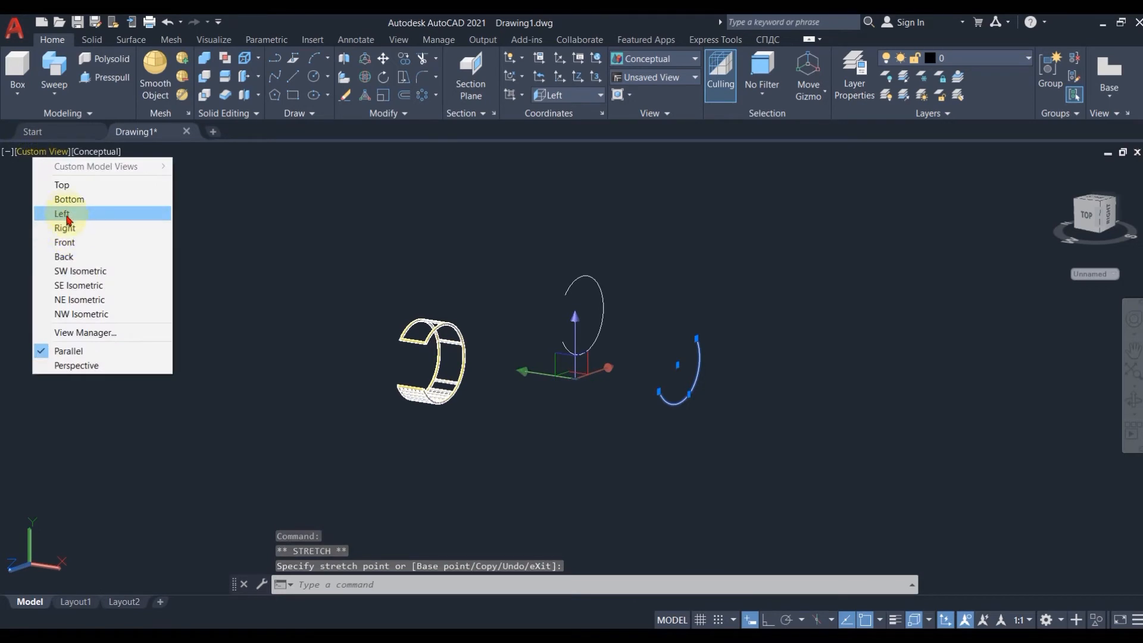
click(66, 215)
scroll(318, 402, down, 2)
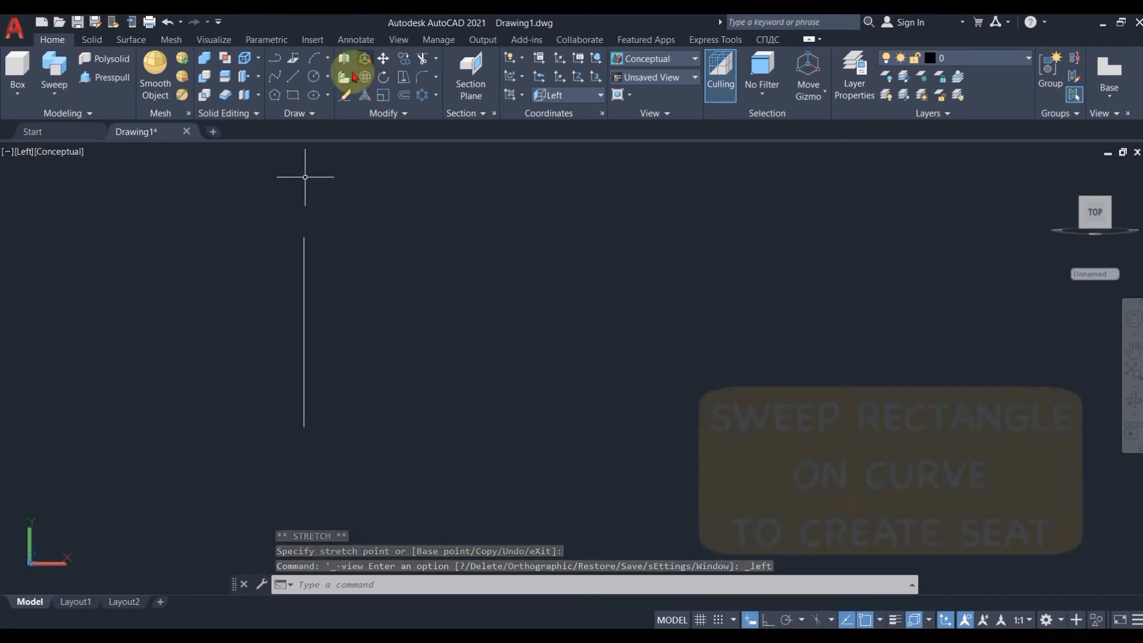
click(293, 95)
click(303, 366)
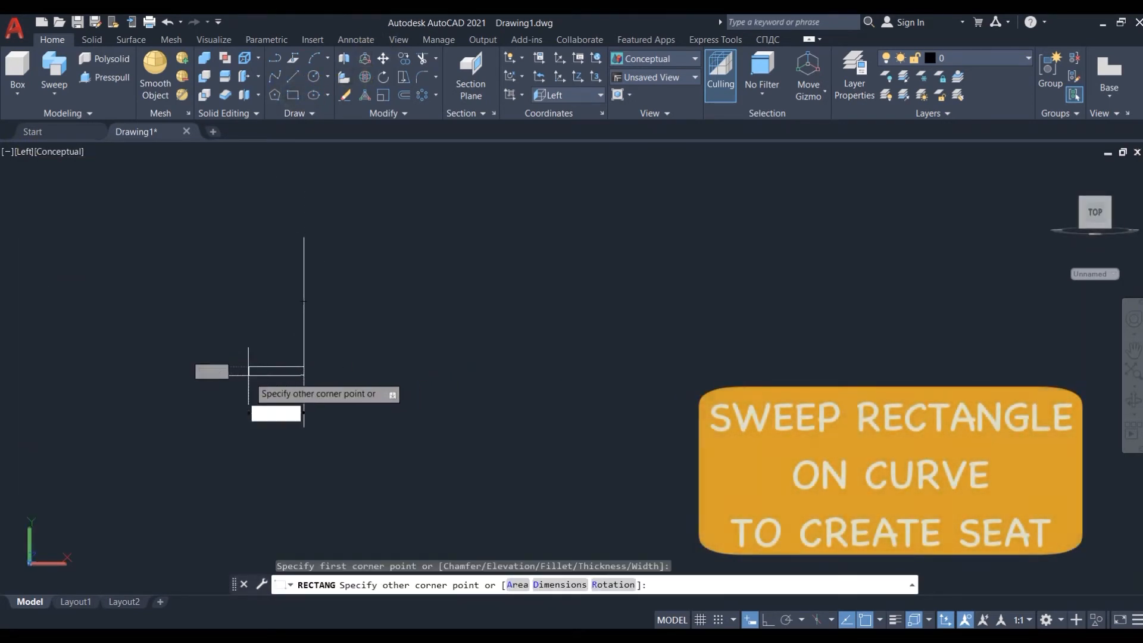
text(d)
key(Return)
text(3')
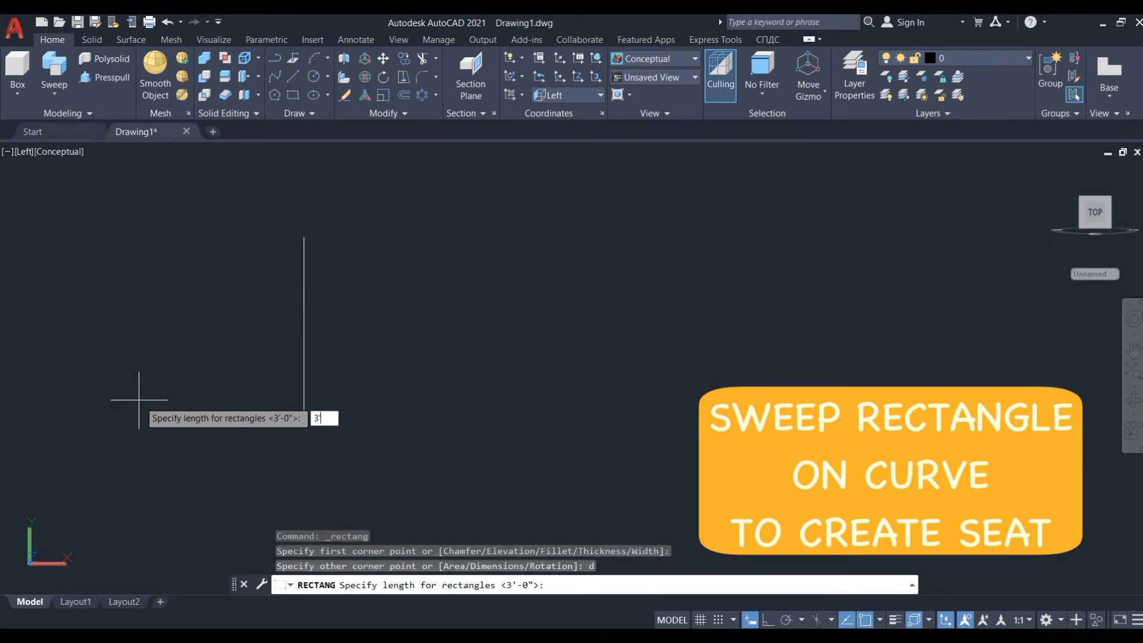
key(Return)
text(4)
key(Return)
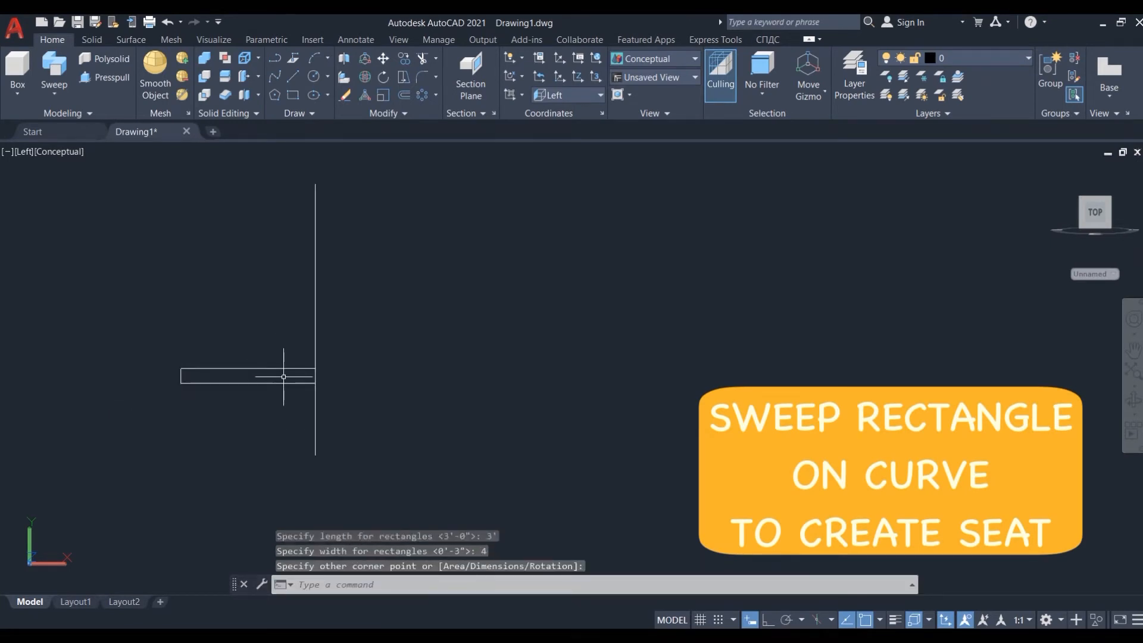
click(284, 377)
- Fillet the two upper corners of the seat rectangle with a 2" radius
shift+middle_drag(339, 395, 47, 438)
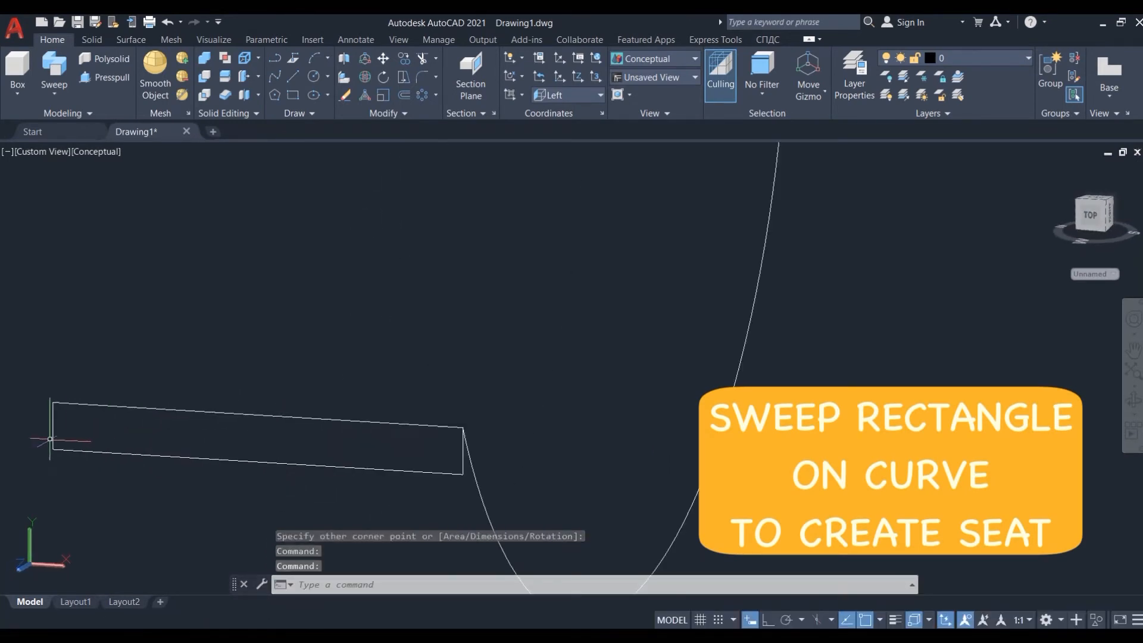
text(f)
key(Return)
text(r)
key(Return)
text(2)
key(Return)
click(72, 404)
click(54, 426)
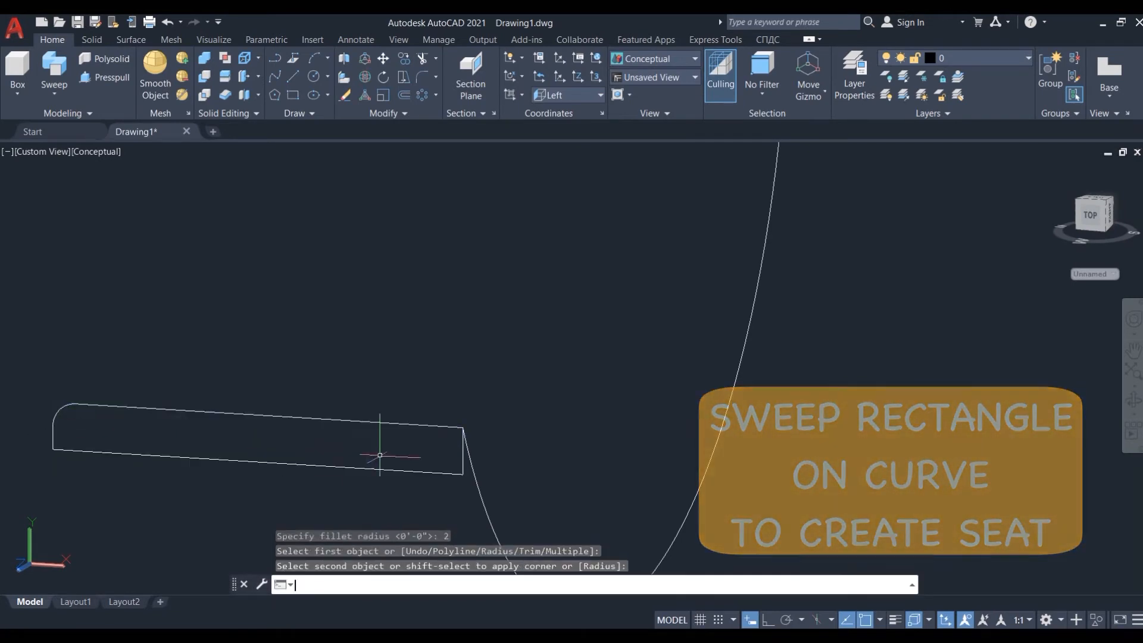
key(Return)
click(434, 425)
click(463, 450)
- Sweep the filleted rectangle along the trimmed arc to form the solid curved seat
scroll(360, 486, down, 4)
shift+middle_drag(370, 408, 298, 462)
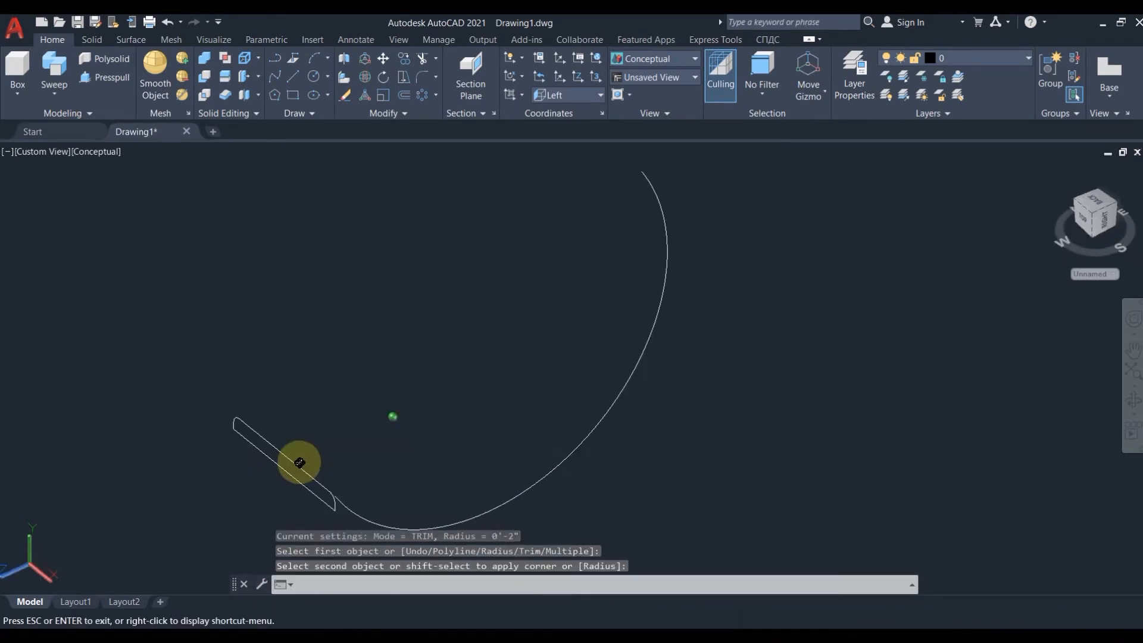
scroll(348, 424, down, 5)
click(58, 76)
click(316, 436)
key(Return)
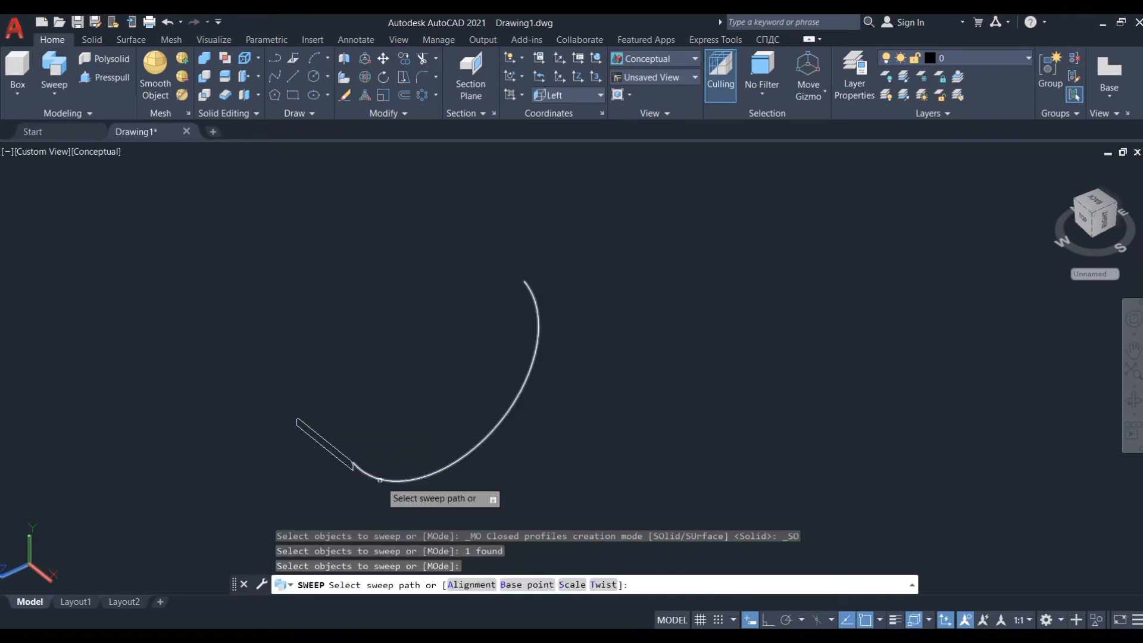
click(381, 478)
scroll(357, 417, down, 4)
scroll(340, 381, up, 2)
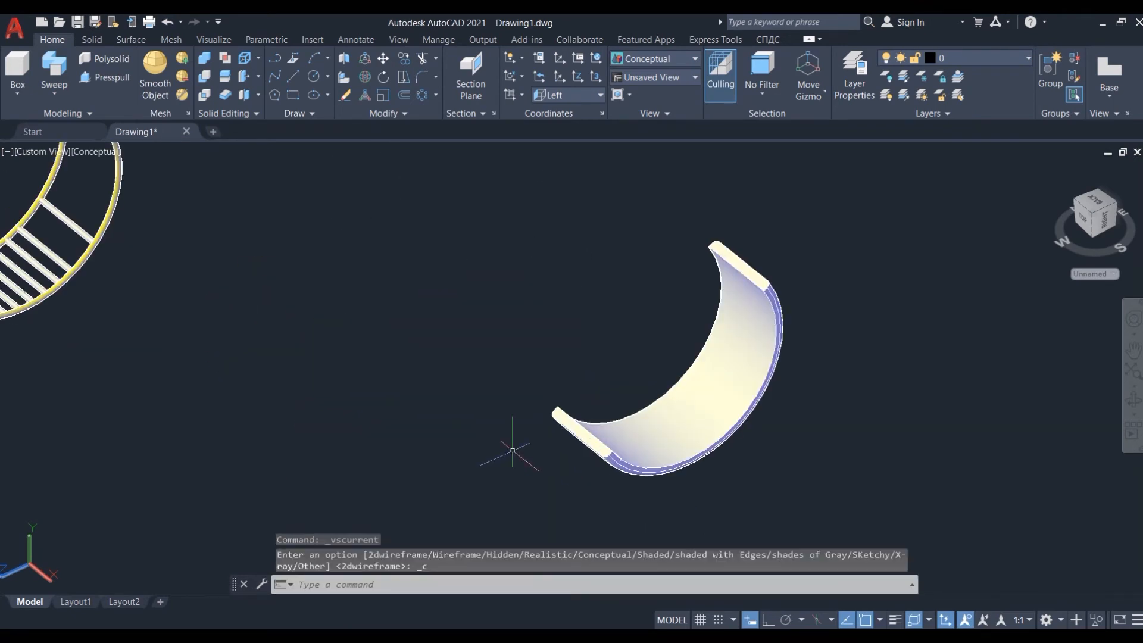
- Move the seat by its lower end corner onto the lower open end of the ring frame
scroll(524, 453, down, 4)
click(535, 455)
text(m)
key(Return)
scroll(510, 470, up, 5)
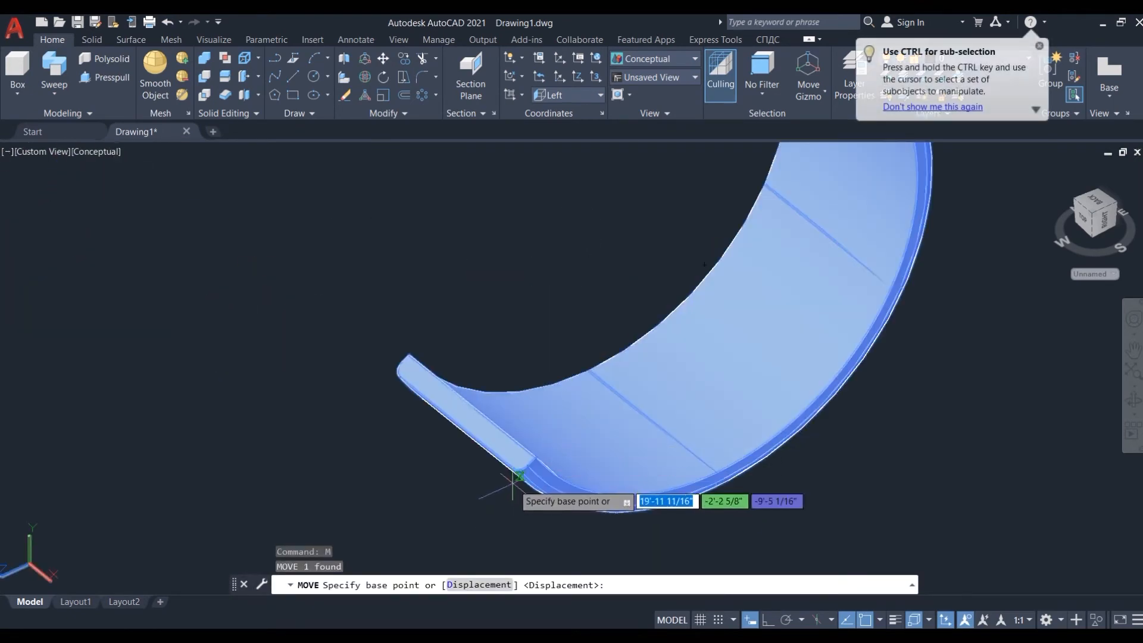
click(524, 451)
scroll(596, 428, down, 6)
scroll(524, 387, up, 6)
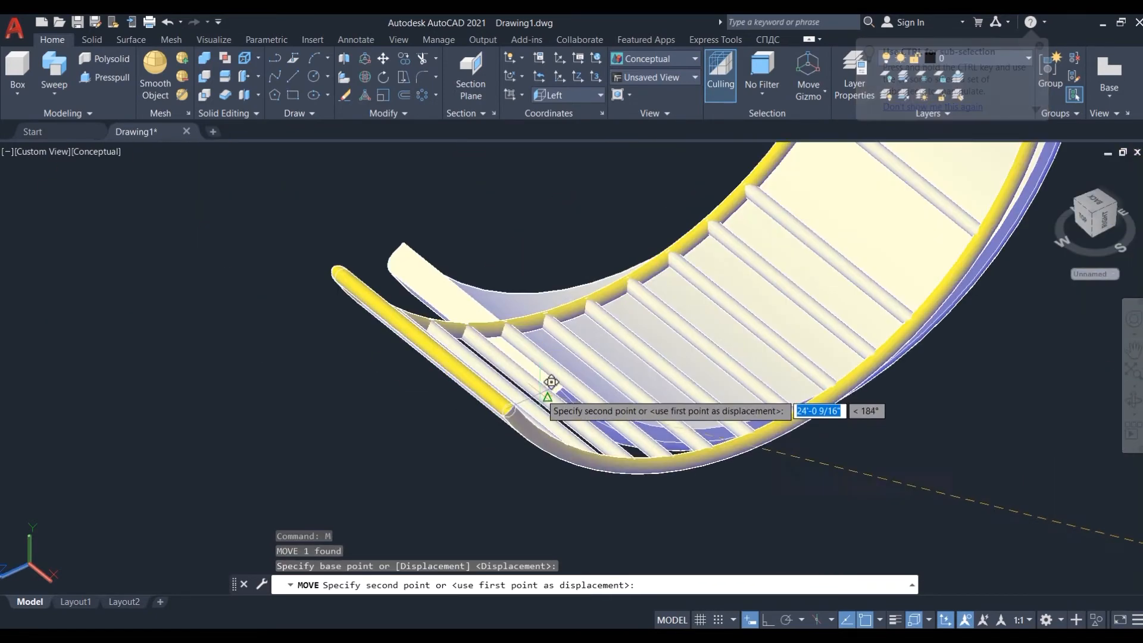
scroll(477, 408, up, 1)
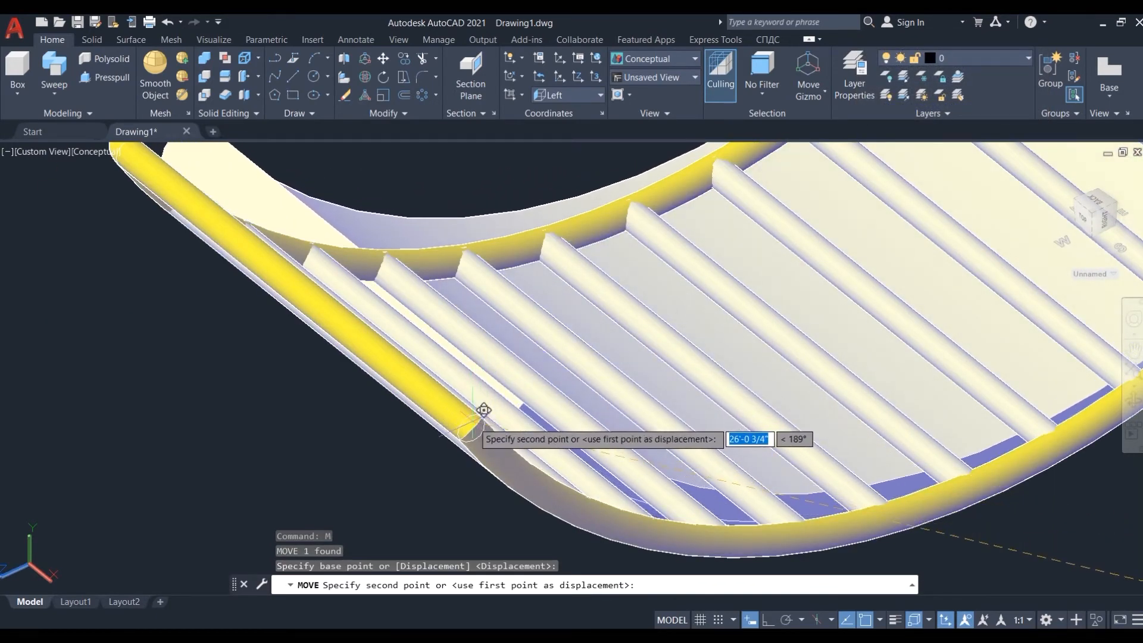
scroll(425, 400, up, 3)
scroll(426, 400, up, 3)
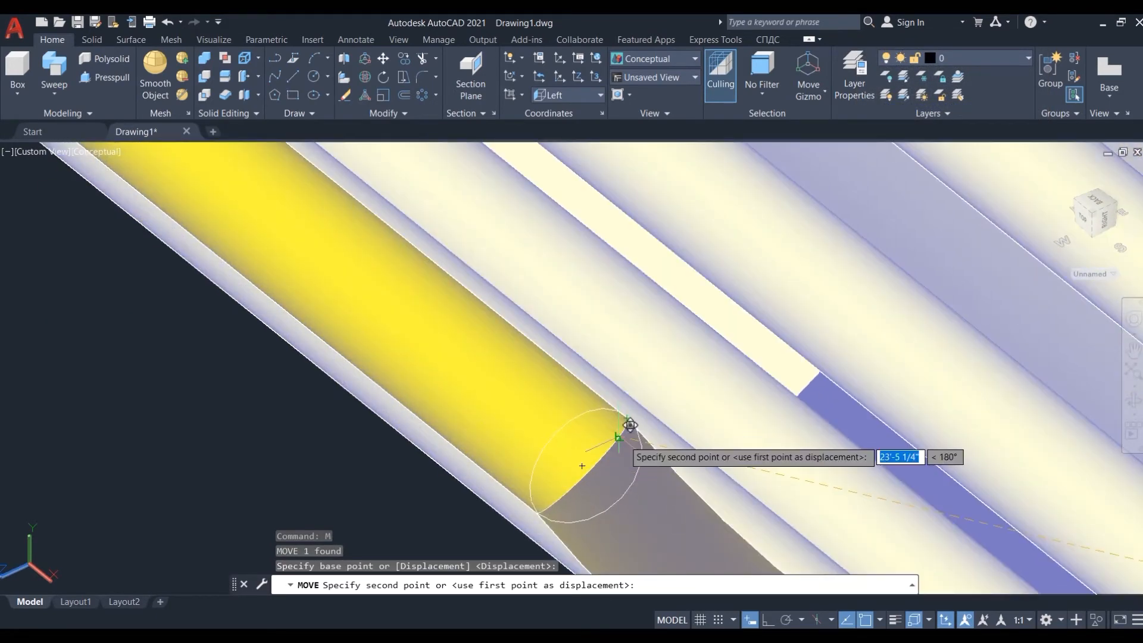
click(622, 438)
- Nudge the seat across the ring's width to line it up with the frame
scroll(263, 338, down, 5)
shift+middle_drag(250, 400, 392, 494)
click(530, 428)
scroll(673, 427, down, 2)
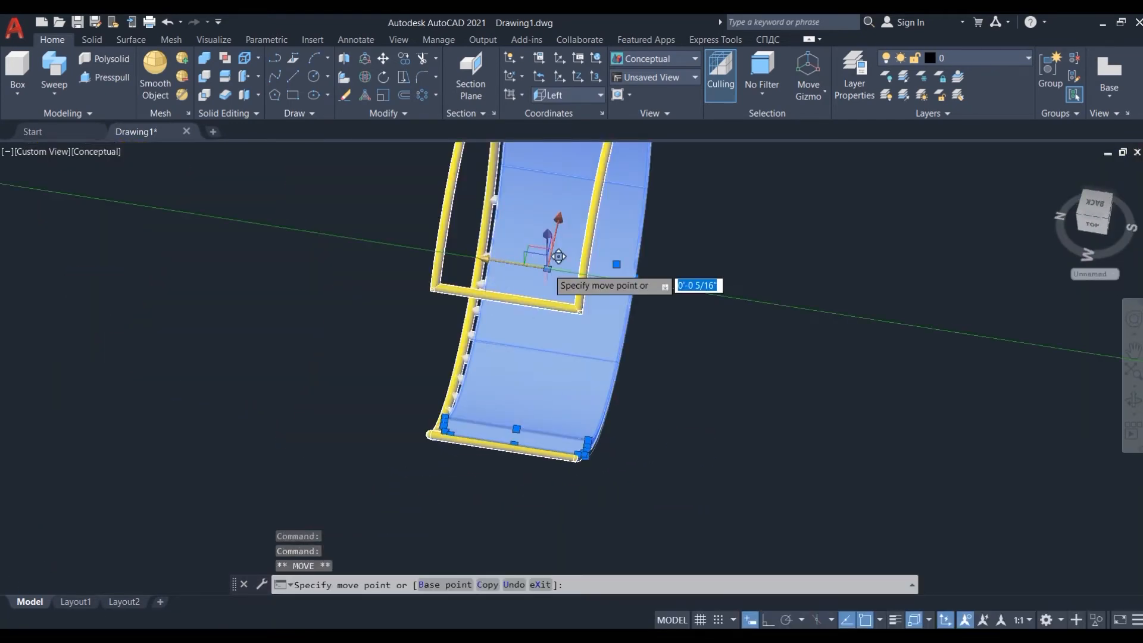
key(Escape)
shift+middle_drag(534, 260, 378, 371)
- In the Front view, draw a 4" by 6" rectangle above the top of the ring for a chain link
click(42, 151)
click(60, 262)
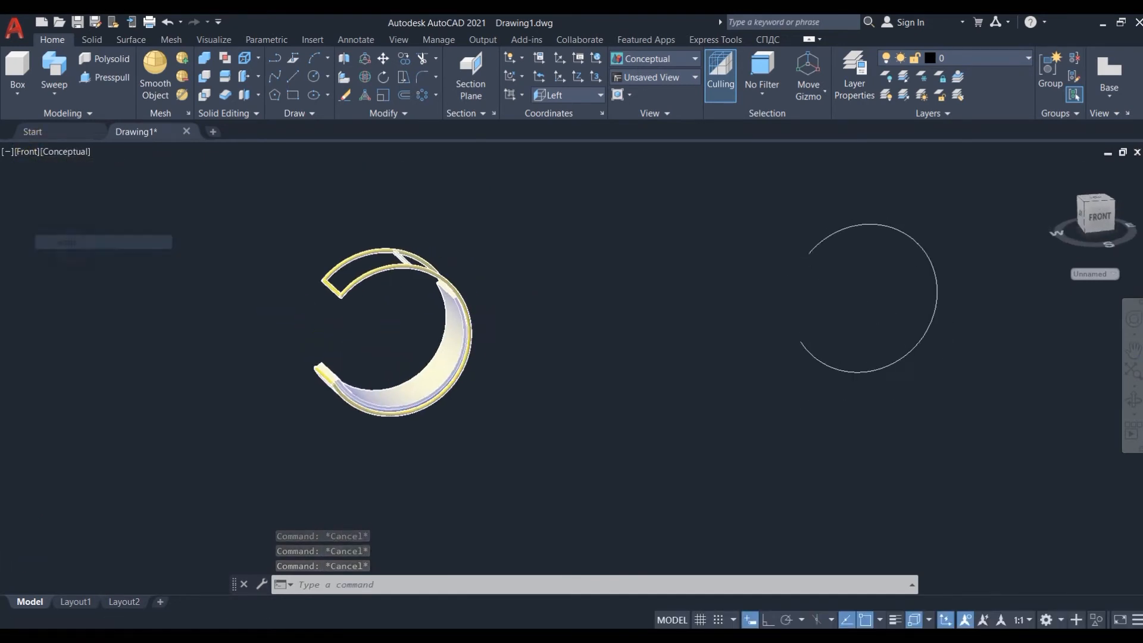
scroll(197, 268, up, 3)
scroll(506, 304, down, 2)
scroll(291, 385, up, 3)
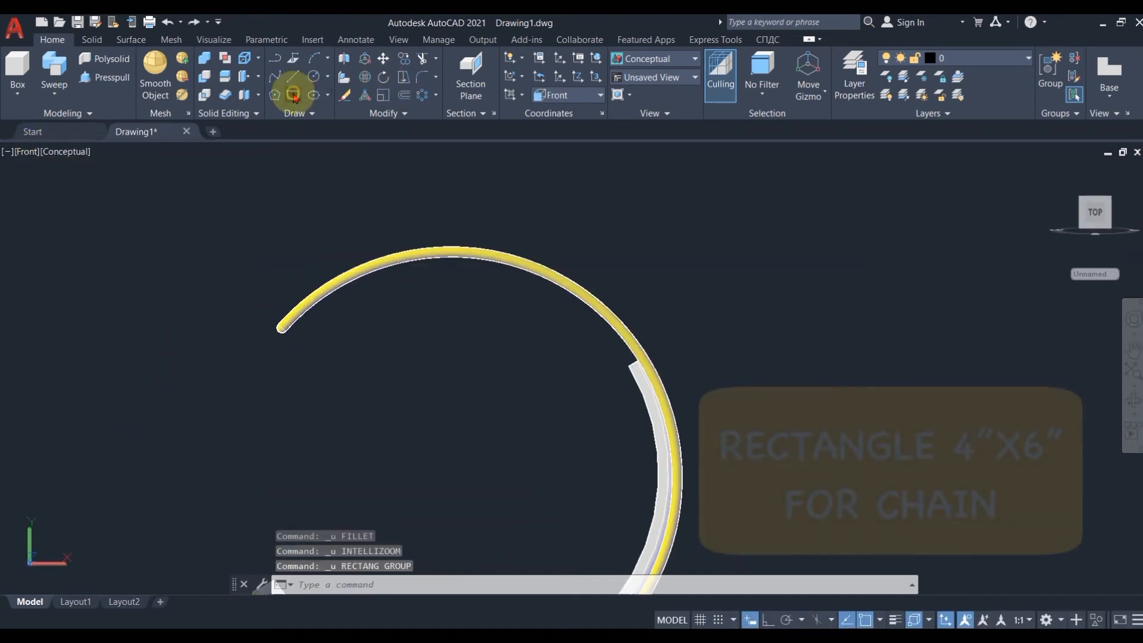
click(292, 96)
scroll(449, 235, up, 2)
click(450, 245)
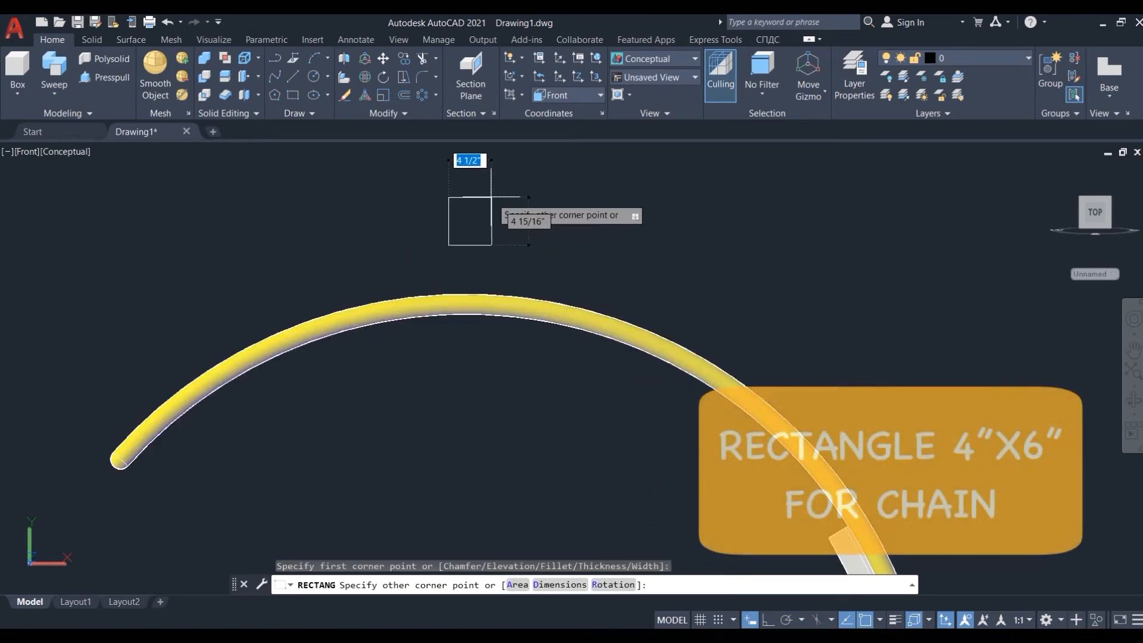
text(d)
key(Return)
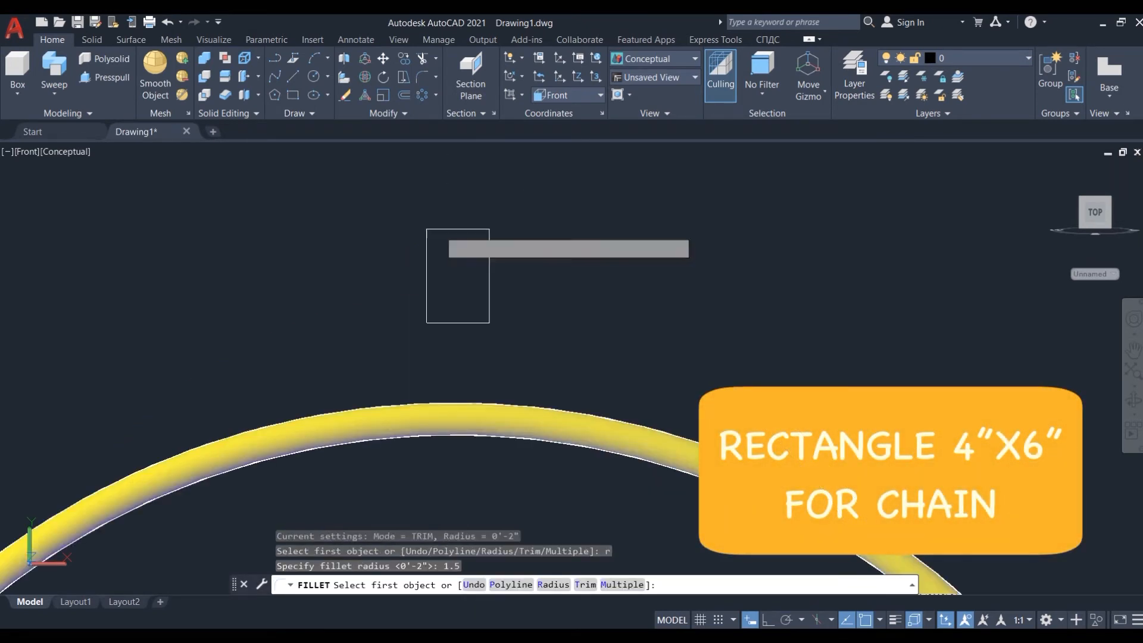
- Fillet all four corners of the chain link rectangle with a 1.5" radius
click(438, 229)
click(427, 236)
key(Return)
click(478, 230)
click(489, 255)
key(Return)
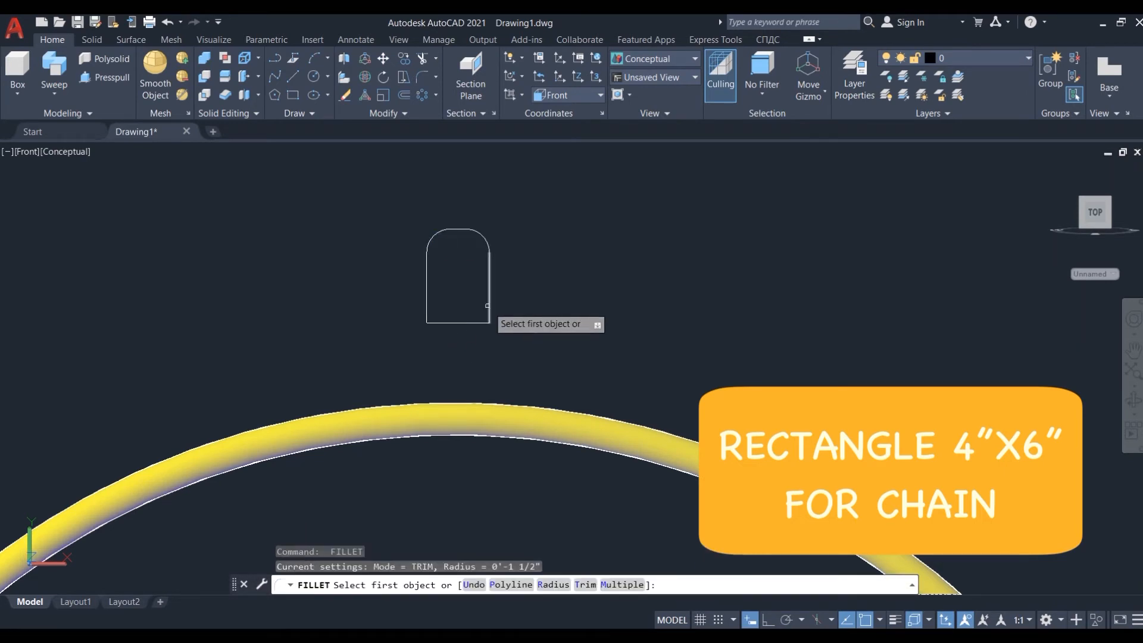
click(488, 306)
click(474, 323)
key(Return)
click(427, 307)
click(441, 323)
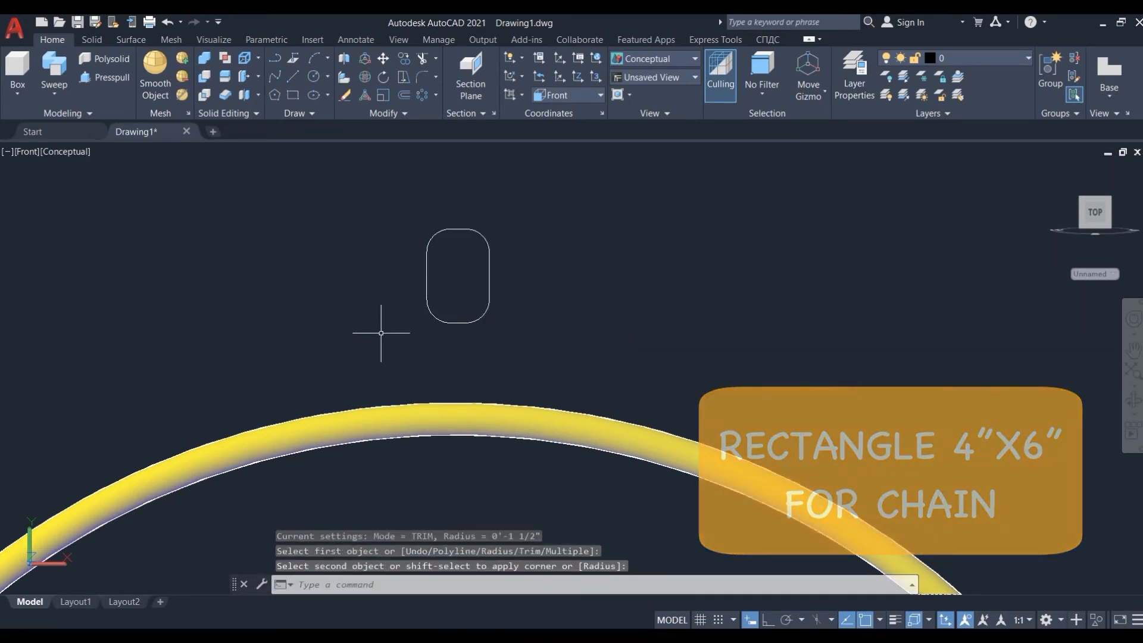
- Set the UCS to World and draw a circle of radius 0.2" centred on the link outline's rounded upper corner
middle_drag(381, 333, 447, 395)
scroll(493, 349, up, 3)
click(477, 349)
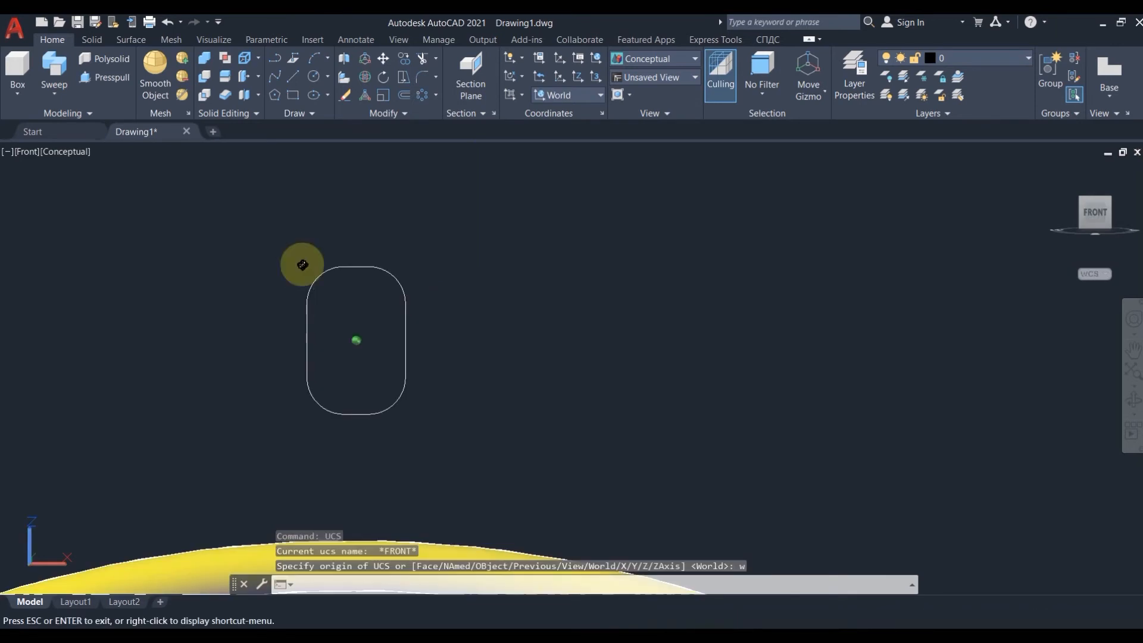
mouse_move(302, 264)
shift+middle_down()
mouse_move(327, 321)
mouse_move(286, 196)
shift+middle_up()
click(314, 76)
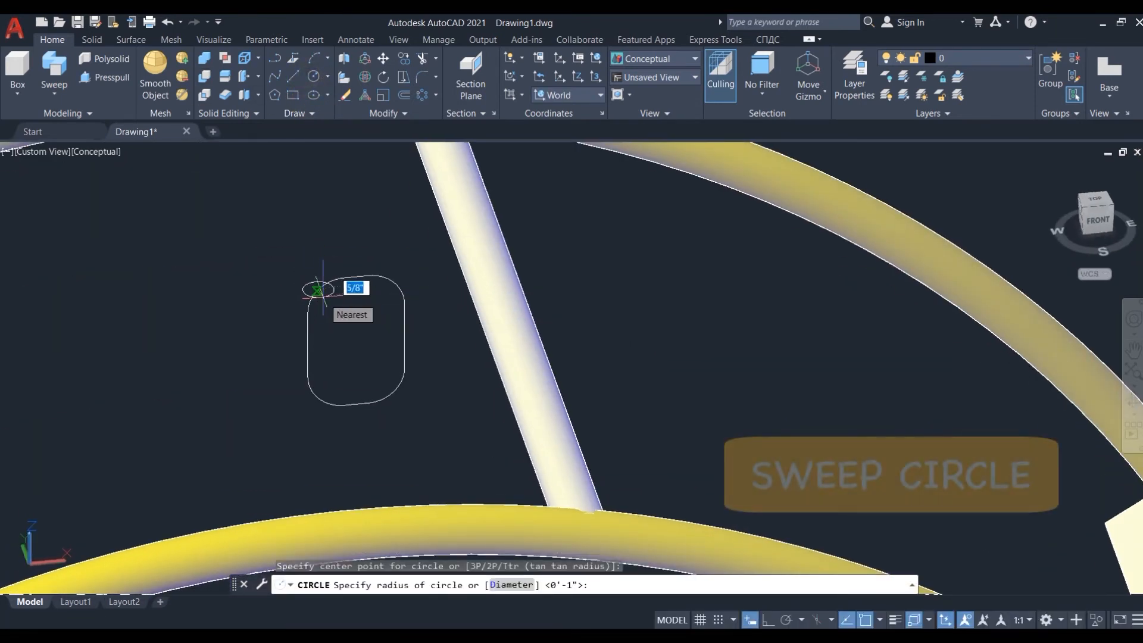
text(.2)
key(Return)
- Sweep the small circle along the rounded rectangle to form a solid chain link
scroll(309, 278, up, 5)
click(53, 61)
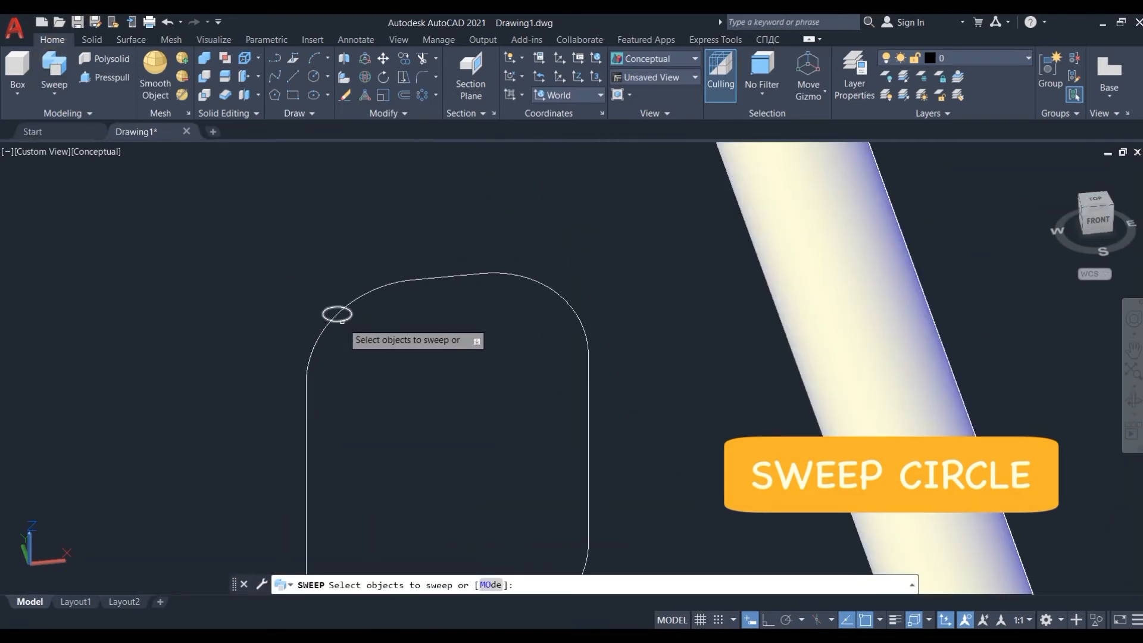
click(334, 314)
key(Return)
scroll(333, 314, down, 3)
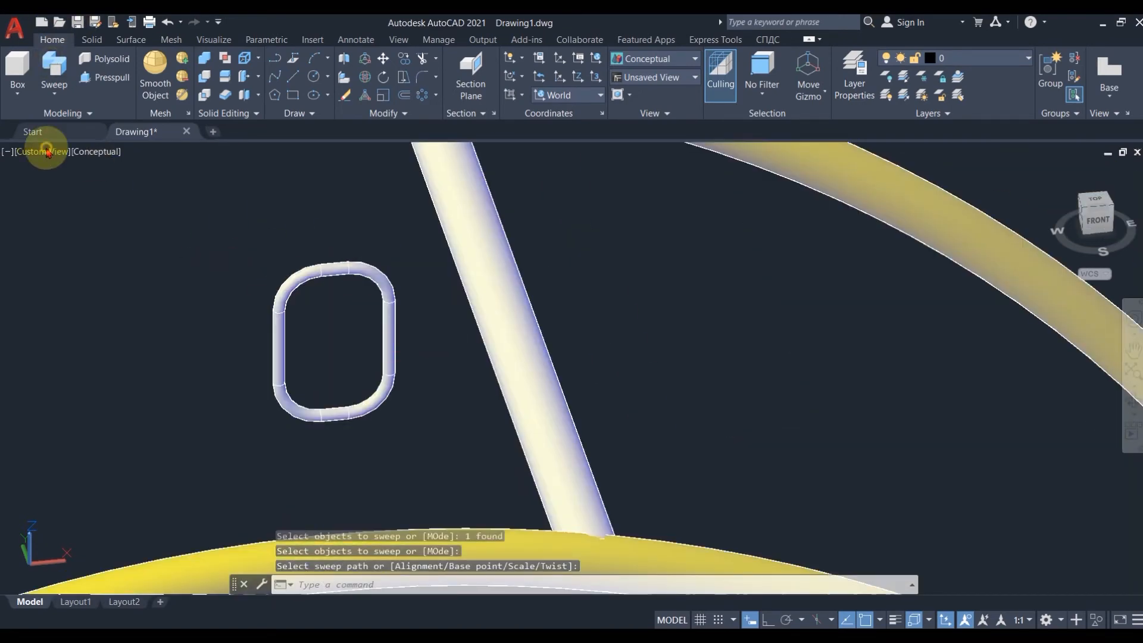
- Set the Front view's UCS and copy the chain link straight up with Ortho on so the two links overlap
click(46, 152)
click(89, 250)
scroll(358, 333, up, 4)
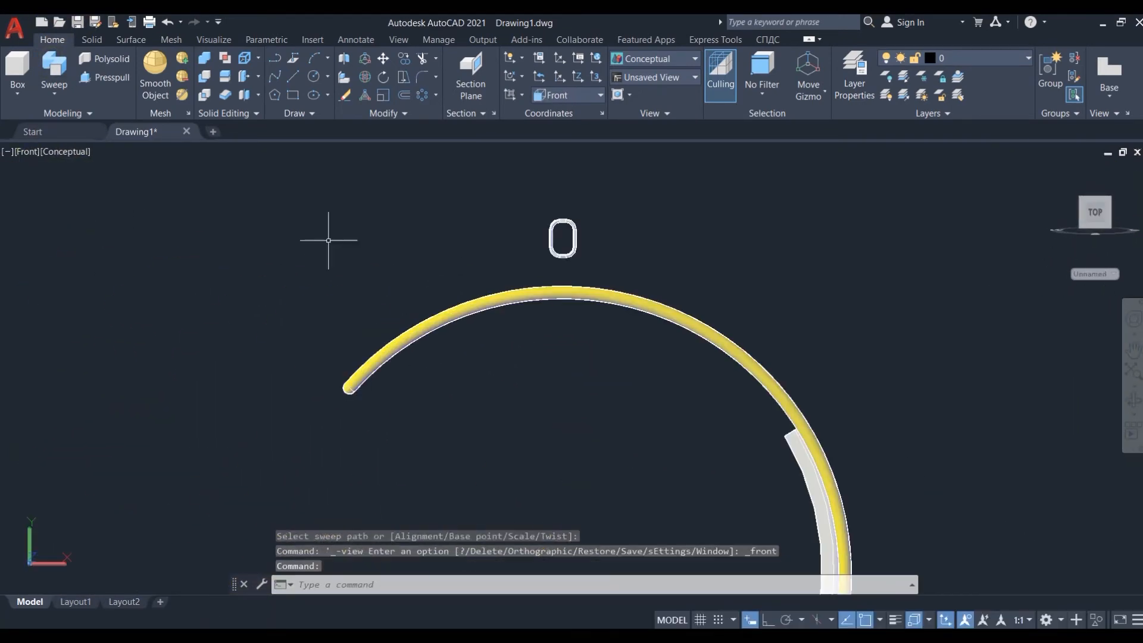
shift+middle_drag(328, 240, 377, 298)
scroll(569, 342, up, 6)
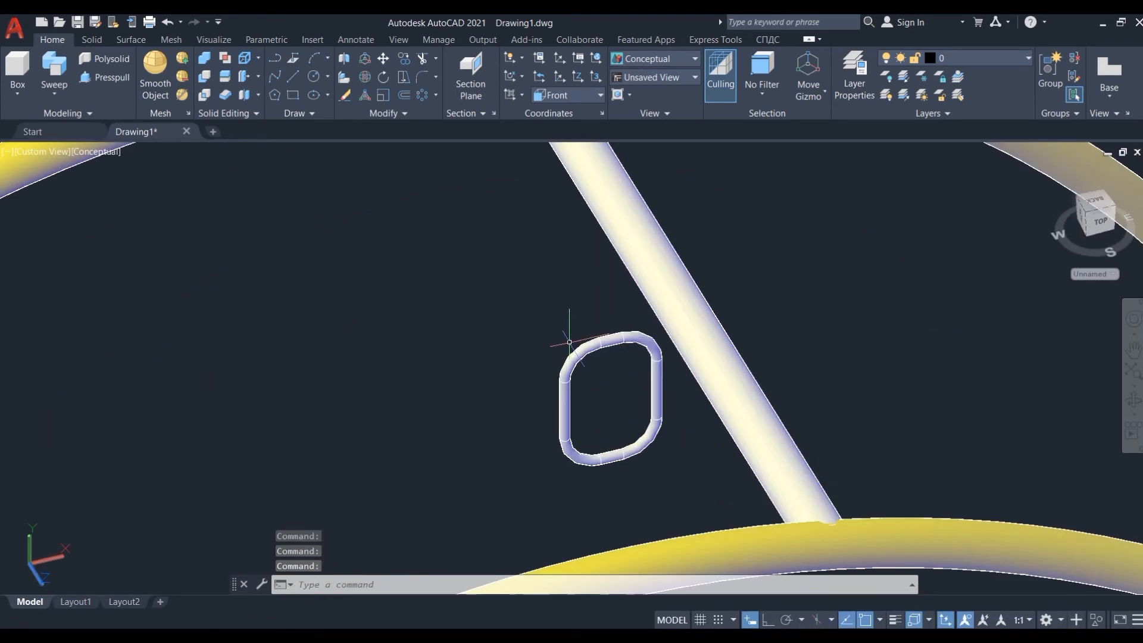
click(569, 341)
text(co)
key(Return)
click(509, 489)
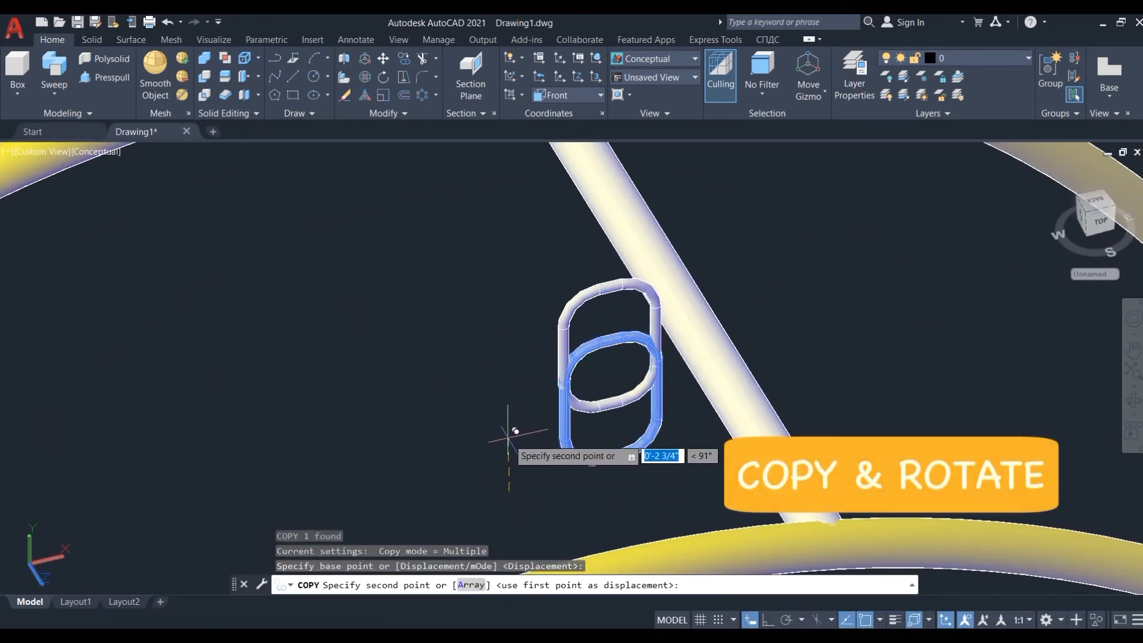
key(F8)
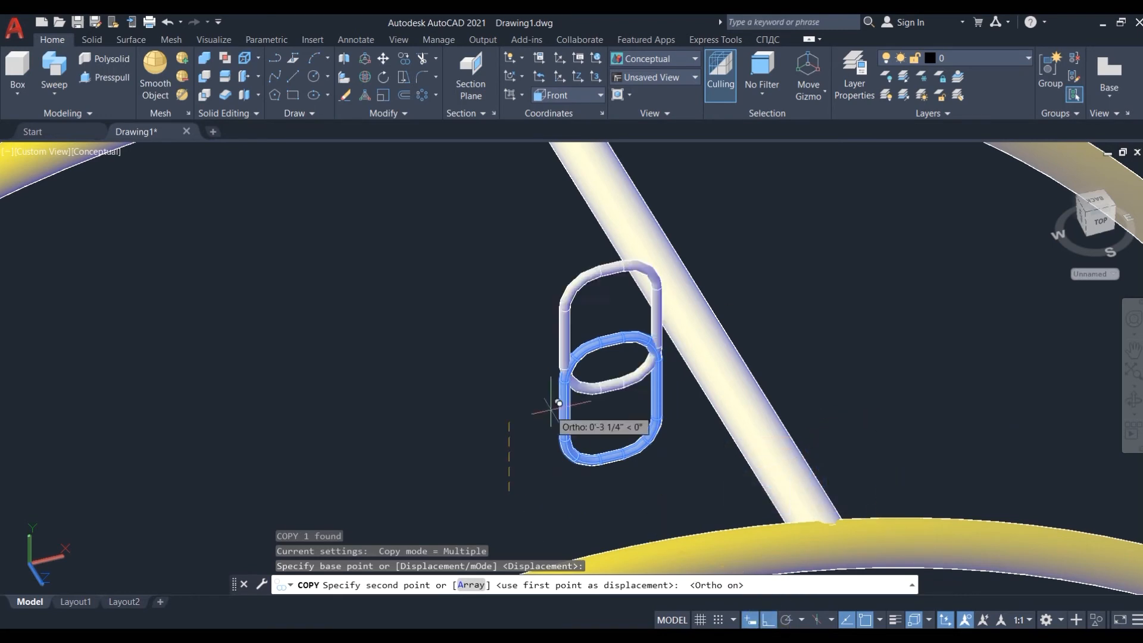
click(477, 352)
key(Return)
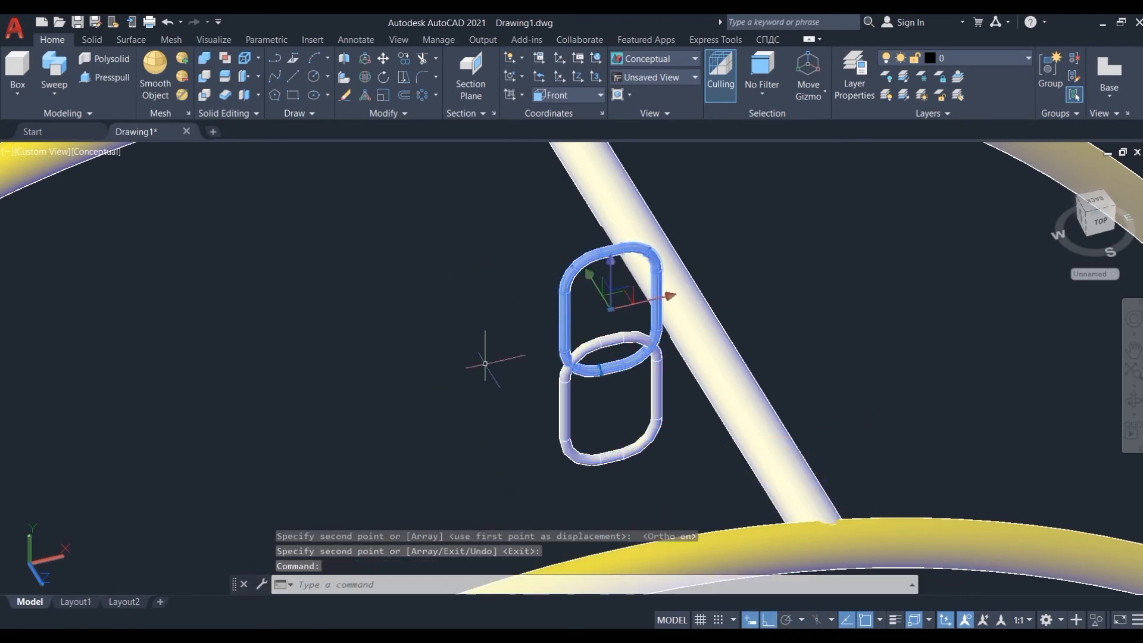
- Rotate the copied chain link about its vertical axis with 3D Rotate so it interlocks perpendicular to the original link
click(368, 78)
click(589, 336)
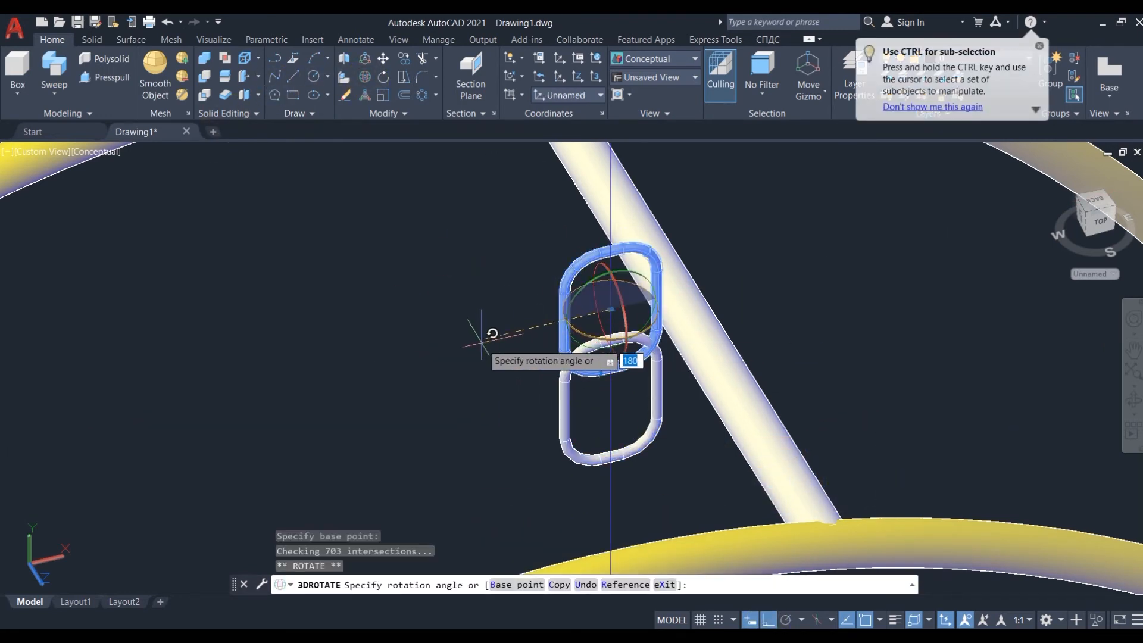
click(704, 451)
key(Return)
click(684, 461)
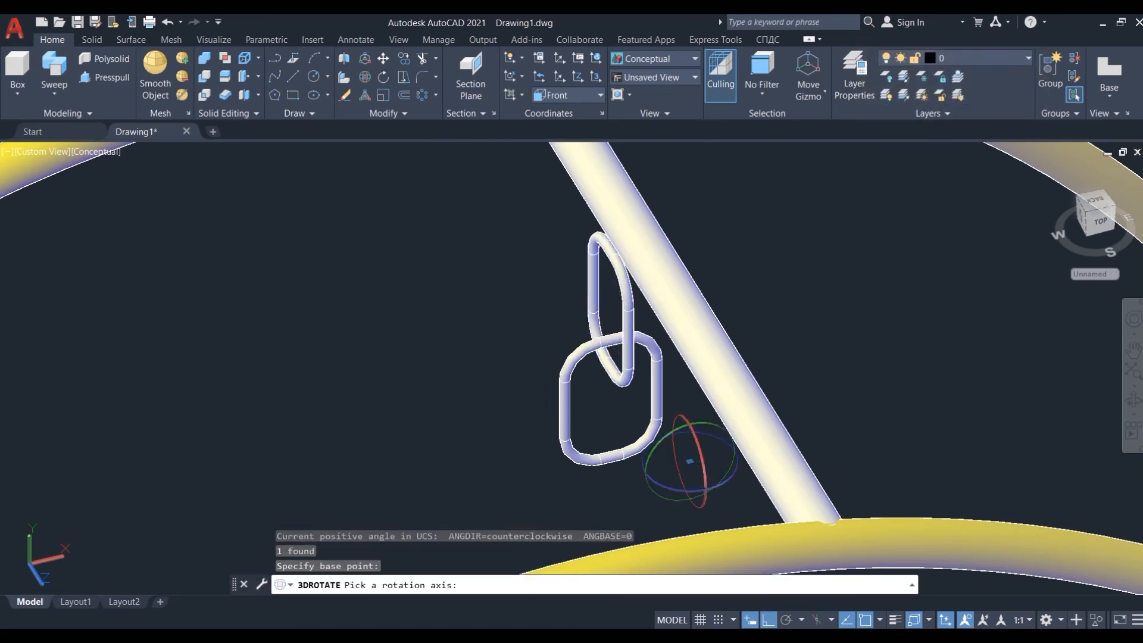
key(Escape)
key(Escape)
- Copy the pair of interlocked links repeatedly straight up, end to end, to build a long vertical chain
click(615, 297)
click(512, 406)
scroll(512, 406, down, 2)
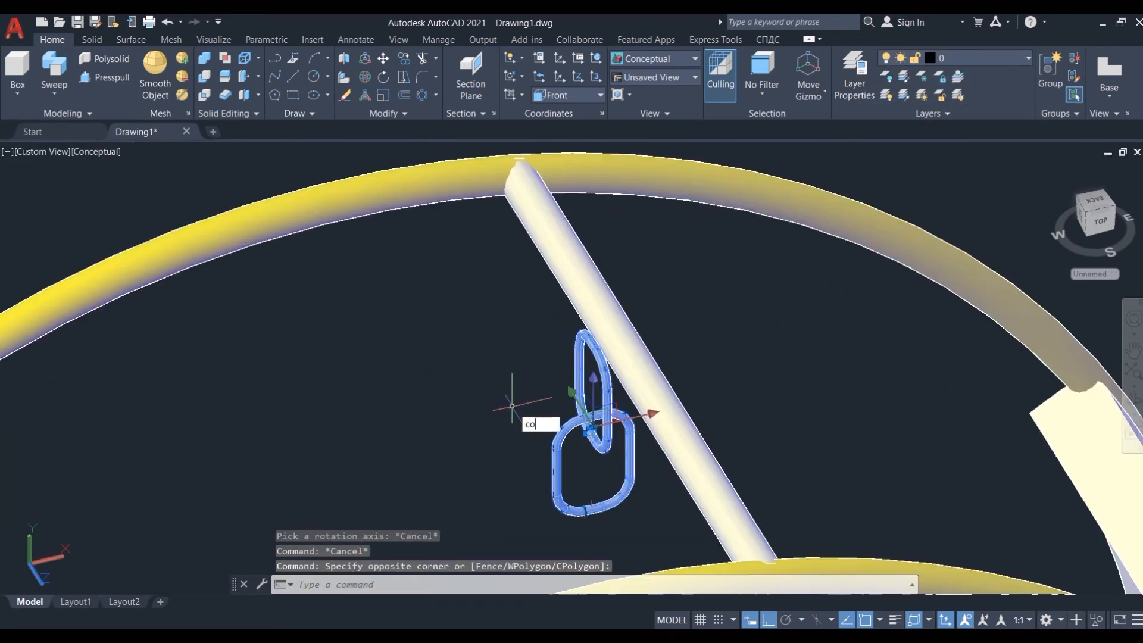
text(co)
key(Return)
click(509, 497)
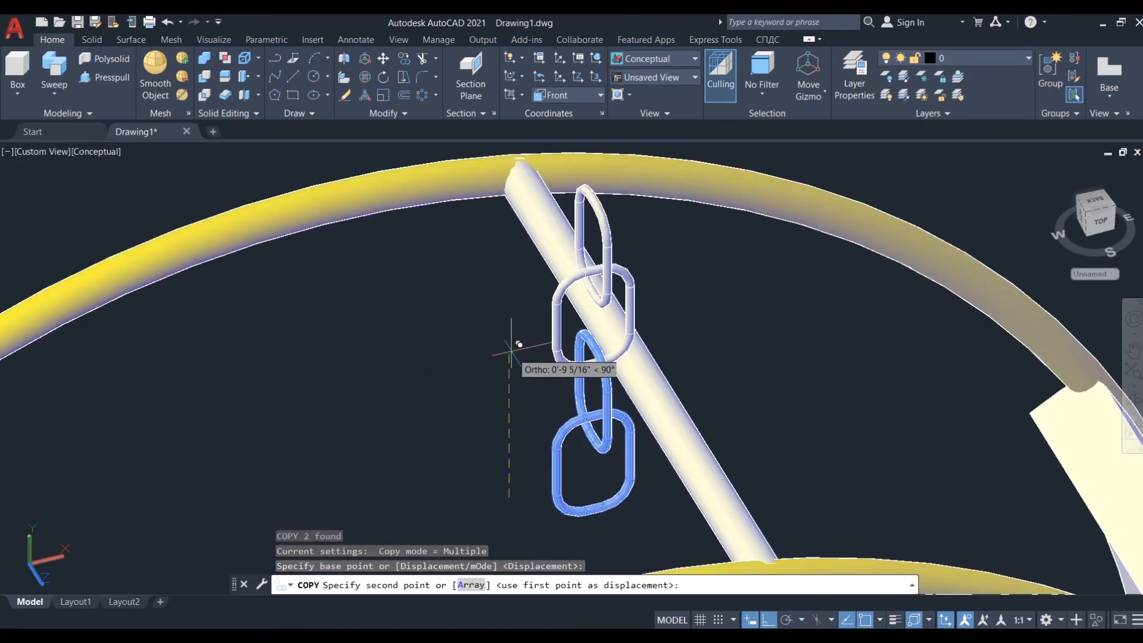
click(555, 200)
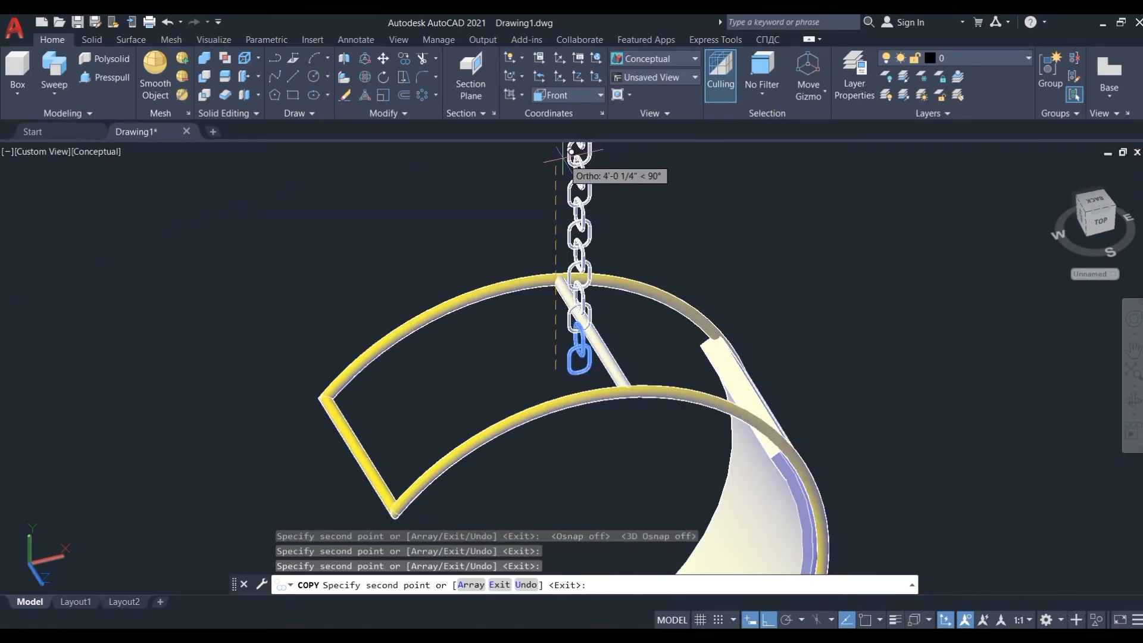
key(Return)
- Select the whole chain and move it along the ring's depth so its lowest link hangs on the middle of the top crossbar
scroll(531, 346, down, 4)
shift+middle_drag(661, 510, 762, 393)
scroll(590, 500, down, 3)
scroll(581, 393, up, 2)
click(594, 287)
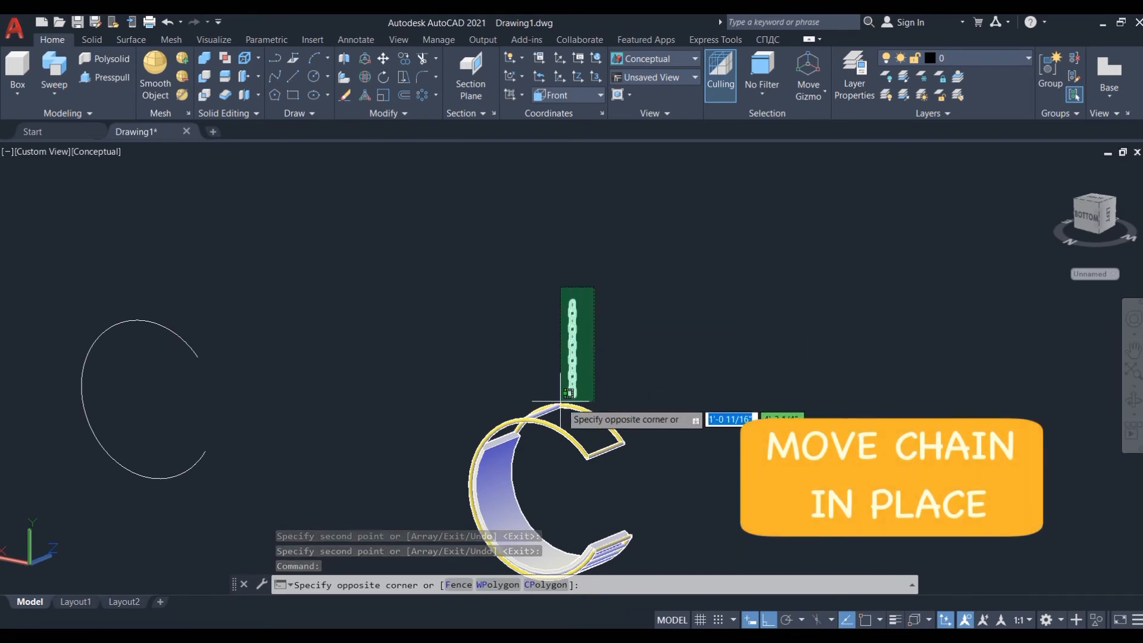
click(561, 398)
scroll(561, 395, up, 4)
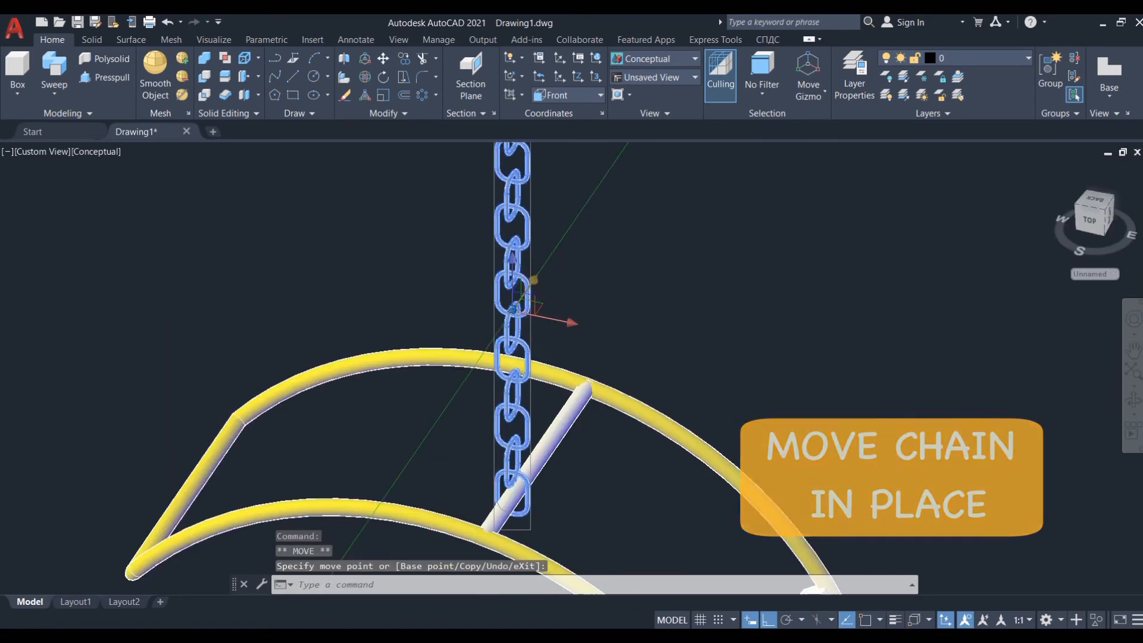
click(523, 296)
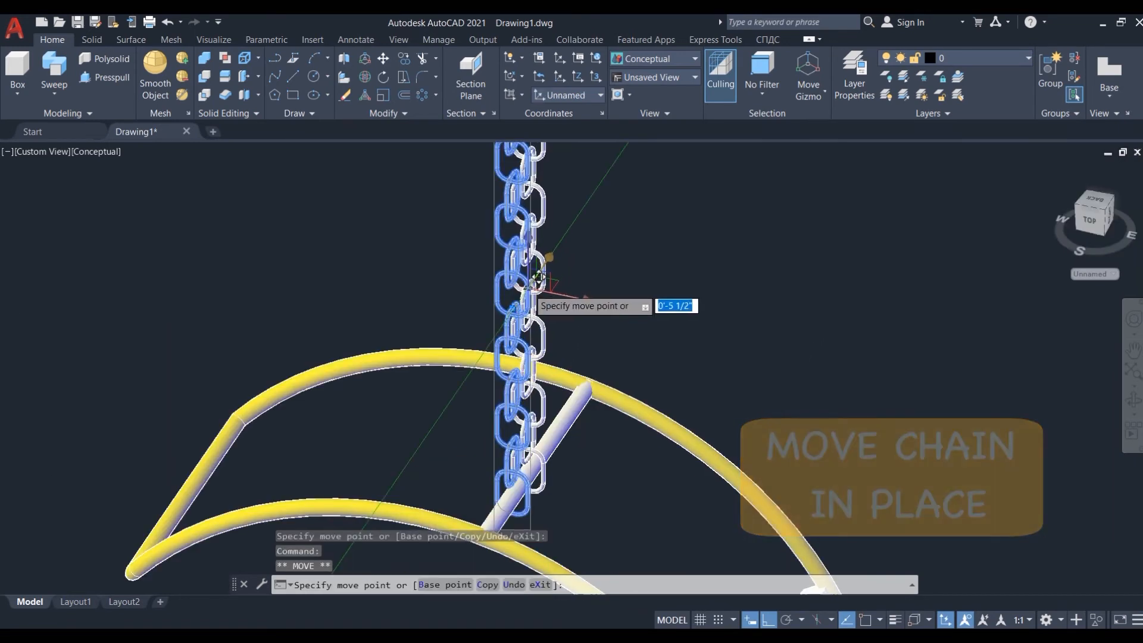
click(543, 271)
key(Escape)
key(Escape)
key(Escape)
- Erase the leftover open circular curve lying away from the chair
scroll(192, 233, down, 4)
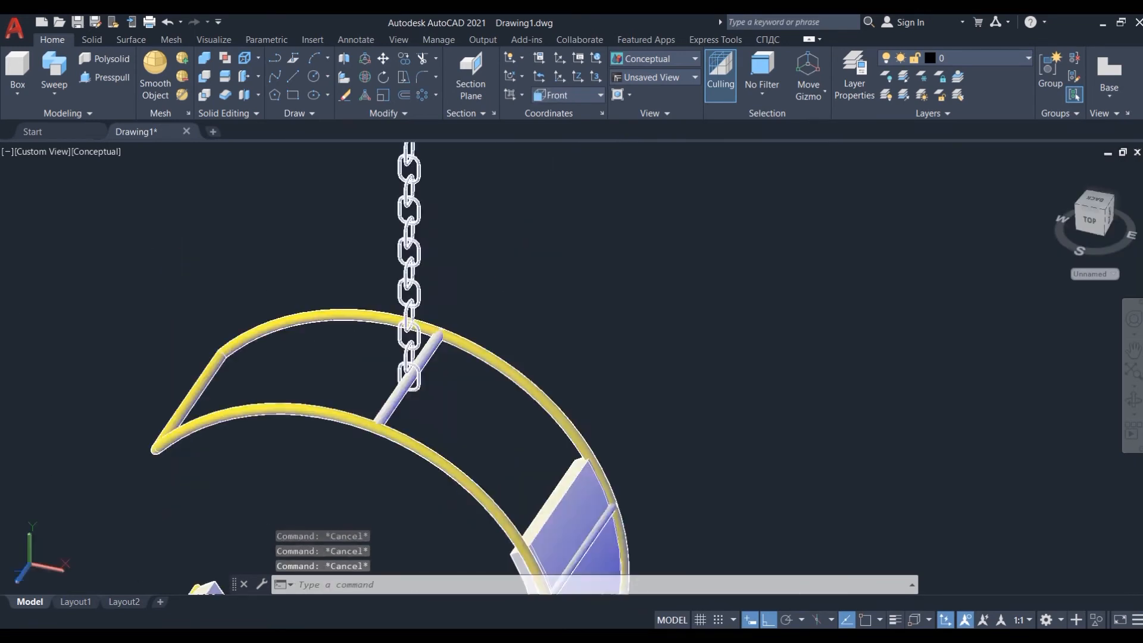
scroll(165, 422, up, 3)
shift+middle_drag(167, 420, 318, 261)
scroll(338, 380, down, 4)
shift+middle_drag(338, 380, 268, 474)
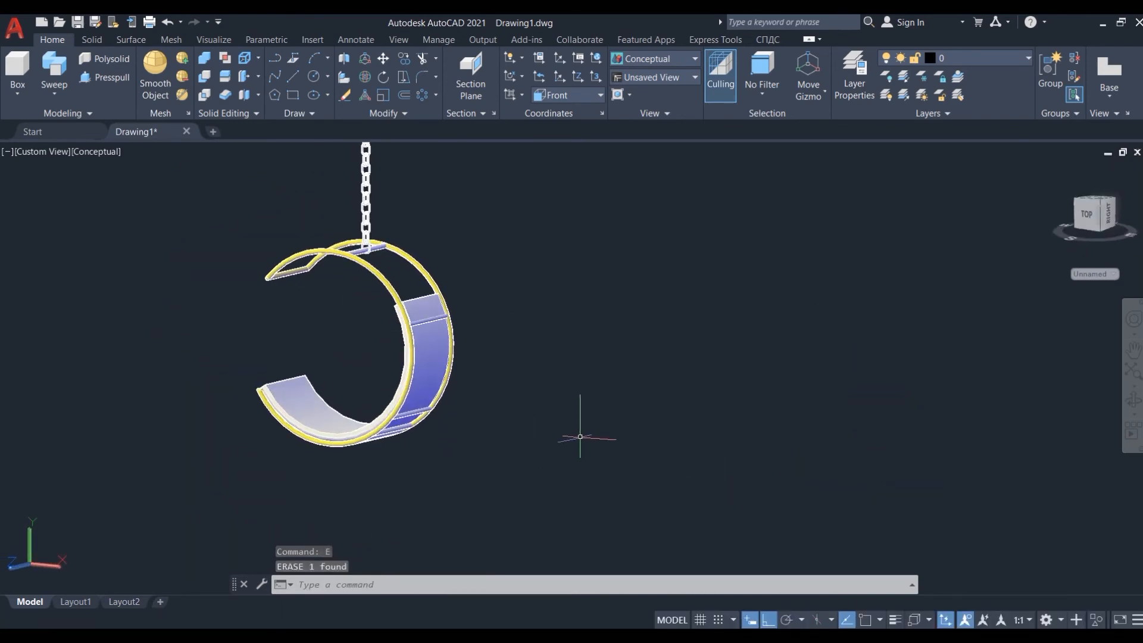
- Add the Beige fabric from the Autodesk Library to the drawing's materials and apply it to the curved seat cushion
scroll(580, 437, down, 4)
shift+middle_drag(580, 437, 623, 434)
scroll(487, 455, up, 8)
shift+middle_drag(383, 245, 477, 210)
scroll(477, 210, down, 2)
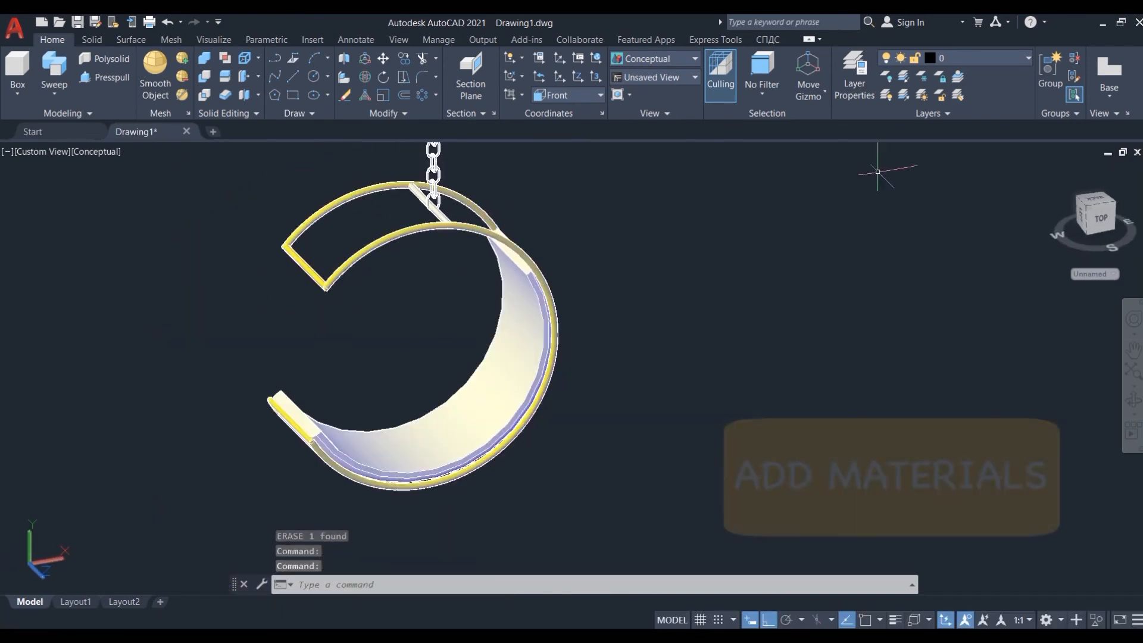
click(225, 40)
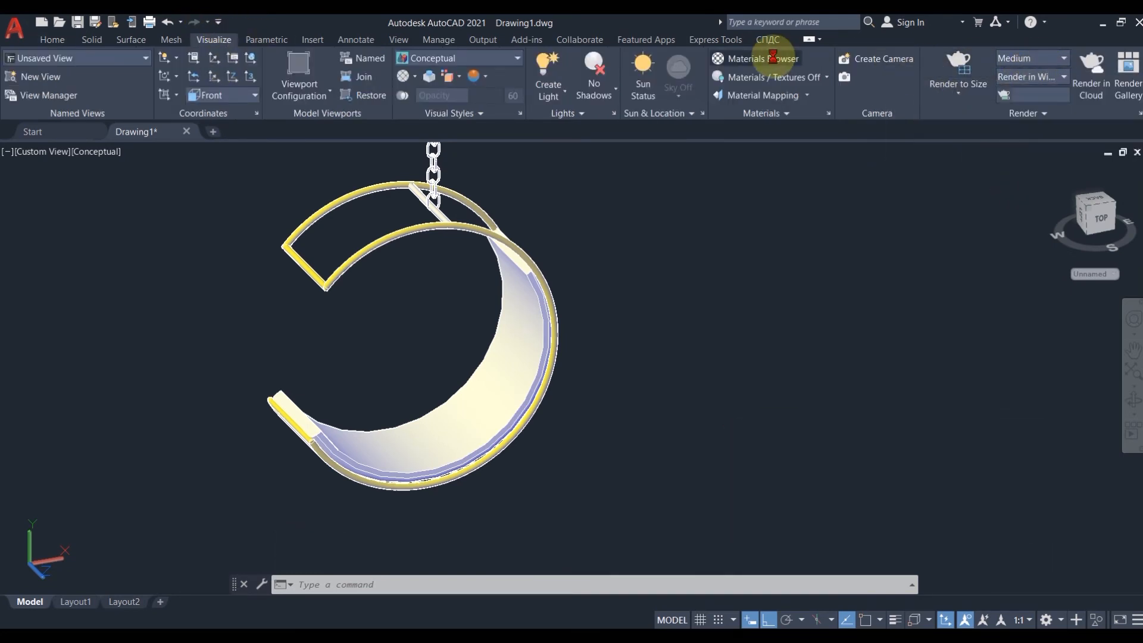
click(772, 58)
click(745, 275)
click(780, 302)
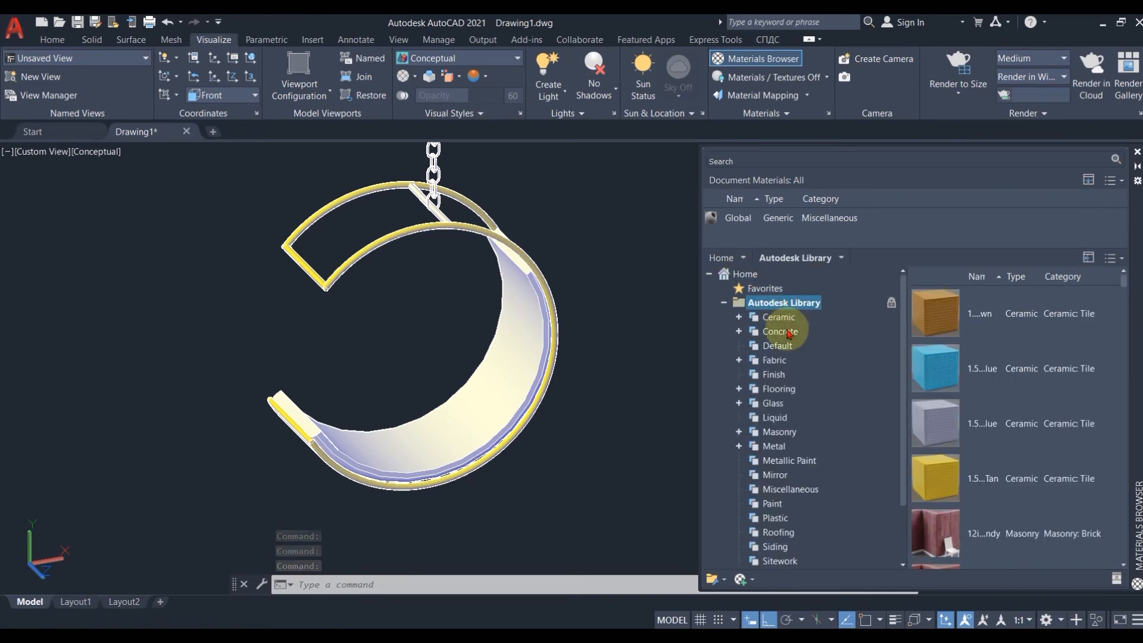
click(774, 362)
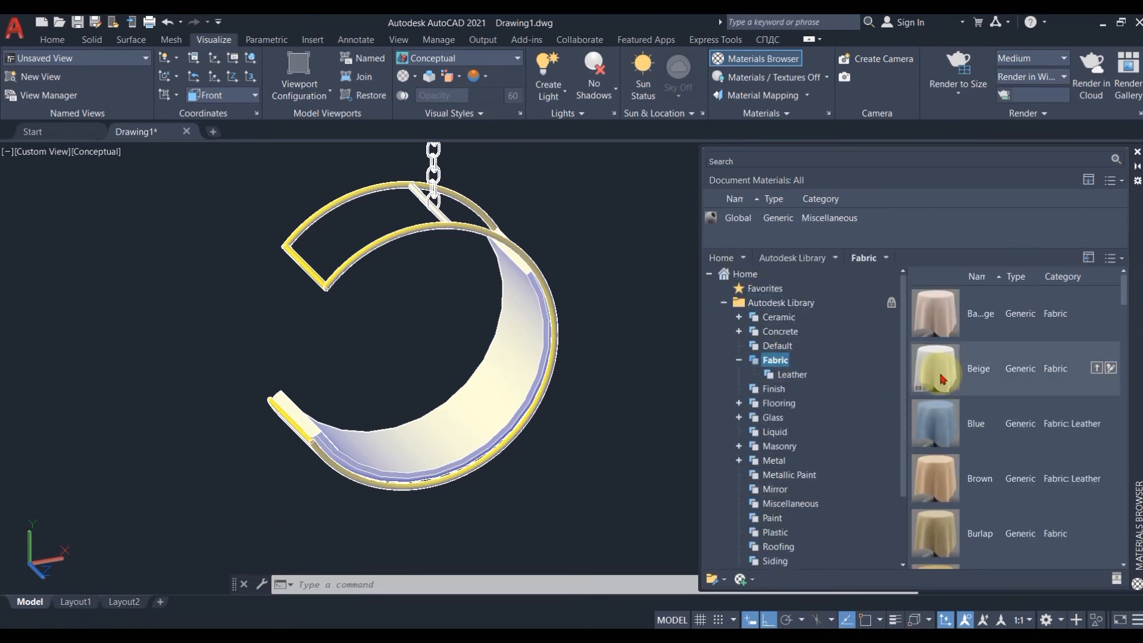
click(1096, 368)
click(727, 220)
drag(478, 388, 483, 375)
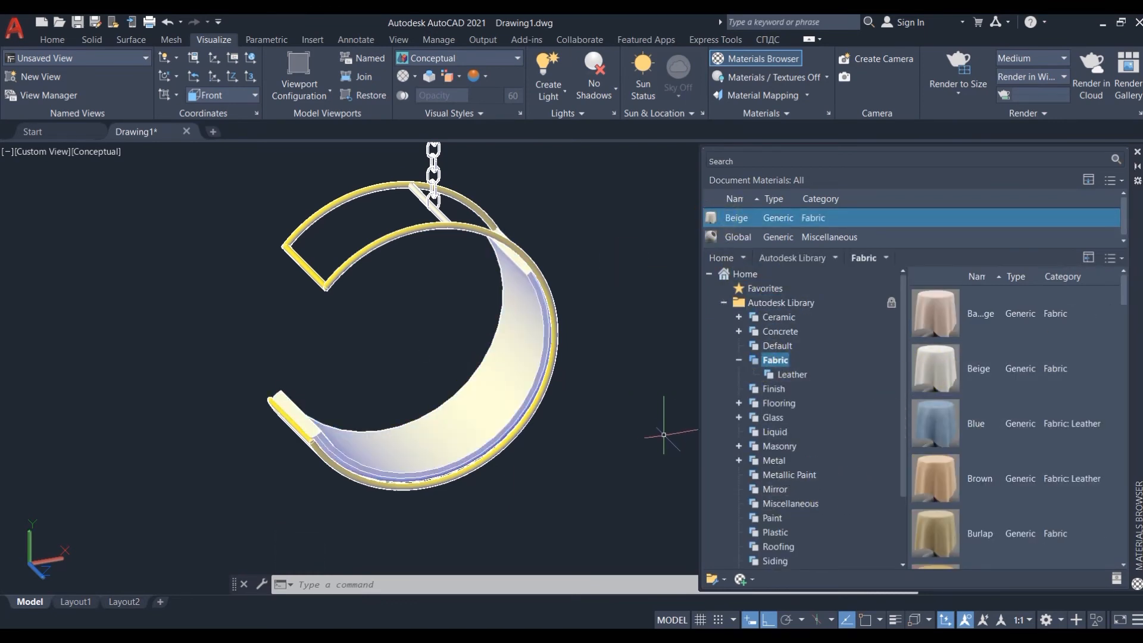
- Add a bronze metal from the library, apply it to the ring frame, and show the model in the Realistic visual style
scroll(1012, 530, down, 3)
click(777, 463)
scroll(1008, 490, down, 3)
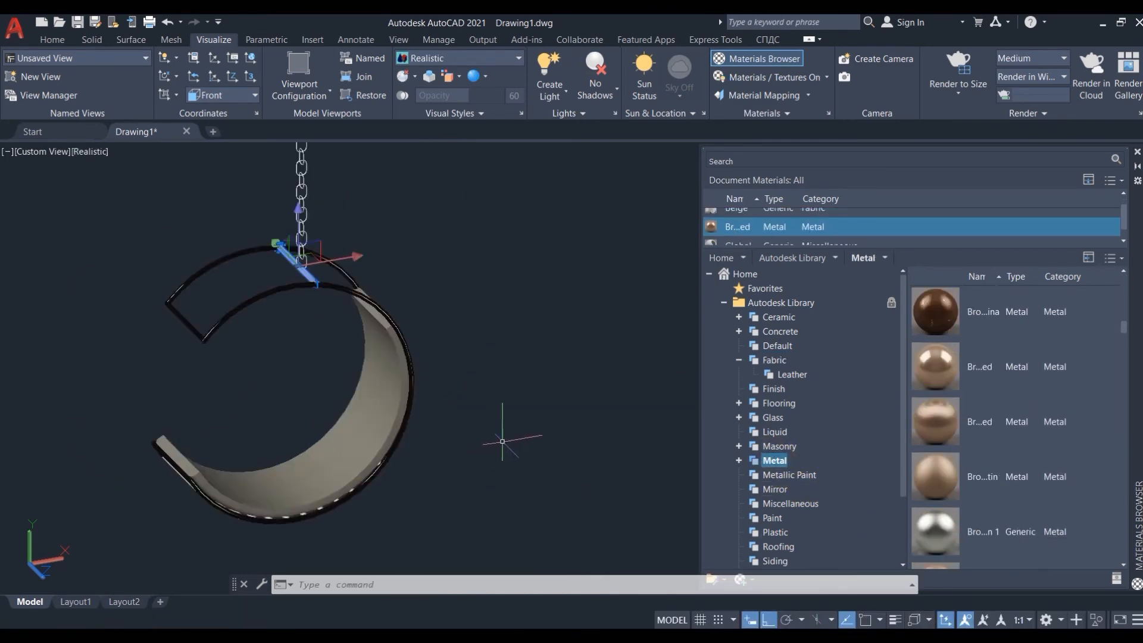
- Try to select the cross slats along the ring's back and underside together for a shared material
shift+middle_drag(503, 442, 336, 331)
scroll(336, 331, up, 2)
click(337, 337)
click(341, 482)
shift+middle_drag(342, 481, 322, 431)
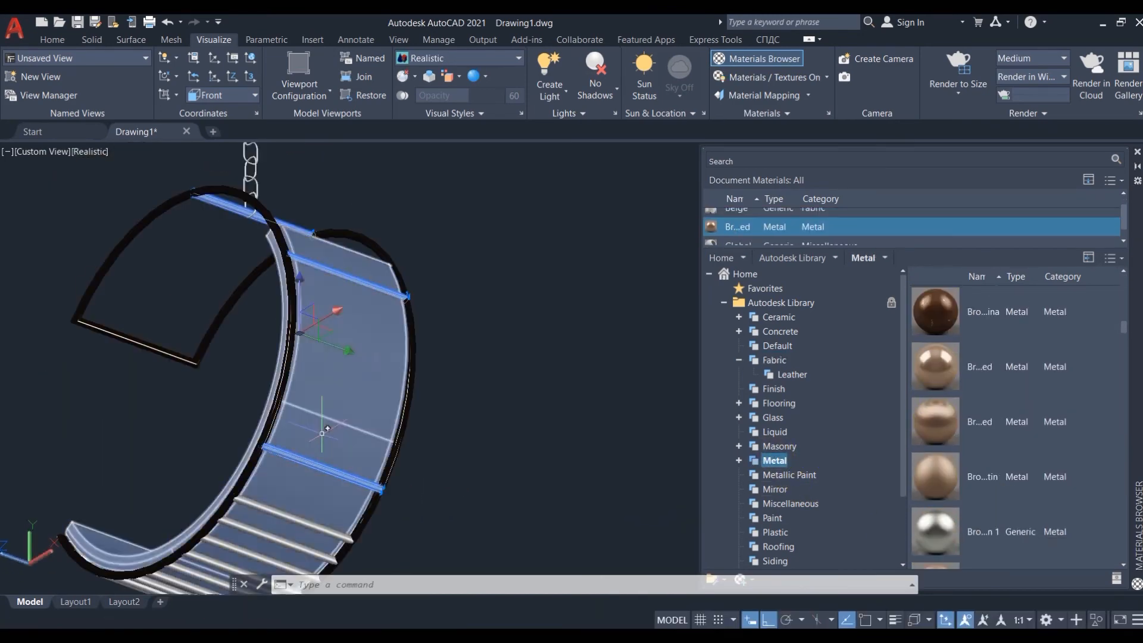
click(295, 519)
click(274, 539)
click(243, 554)
scroll(291, 416, up, 4)
middle_drag(228, 563, 228, 426)
click(292, 409)
click(238, 422)
click(234, 447)
click(224, 461)
scroll(517, 386, up, 4)
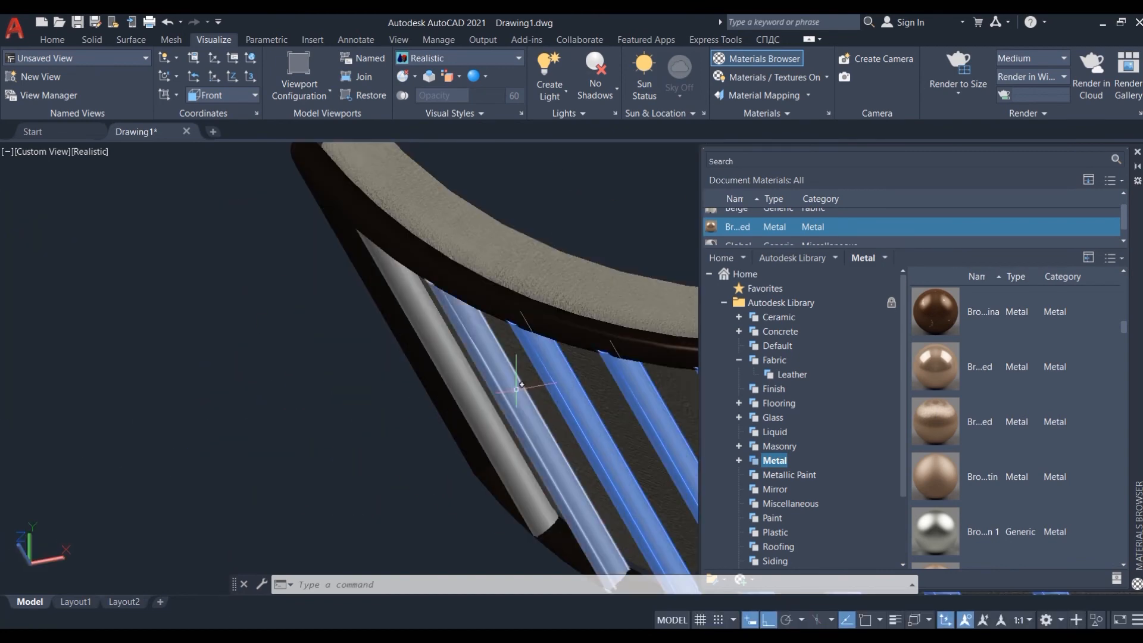
scroll(990, 241, down, 1)
- Apply the bronze metal one by one to the slats under the front end of the seat
drag(710, 218, 575, 397)
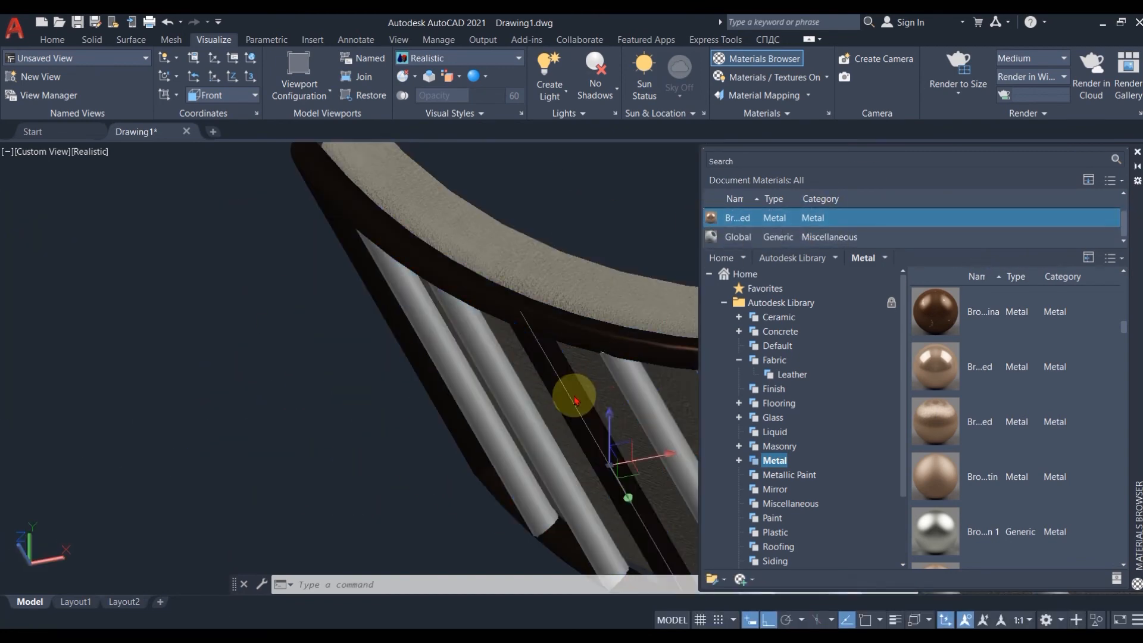
drag(717, 227, 447, 360)
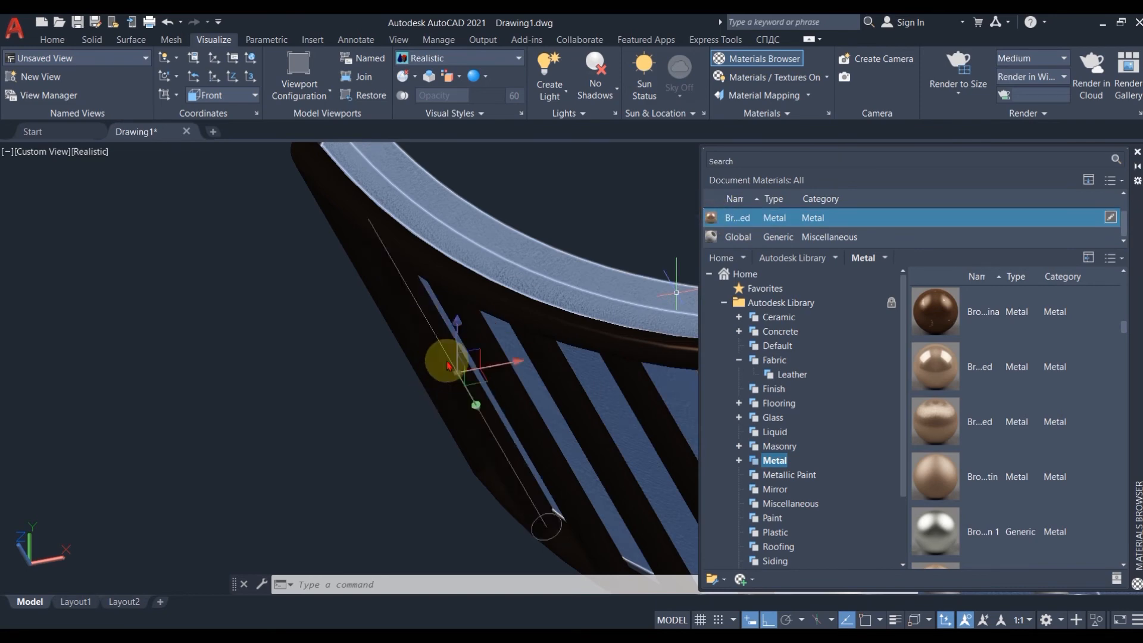
scroll(446, 360, down, 6)
scroll(510, 315, up, 5)
drag(739, 221, 318, 460)
drag(671, 241, 246, 491)
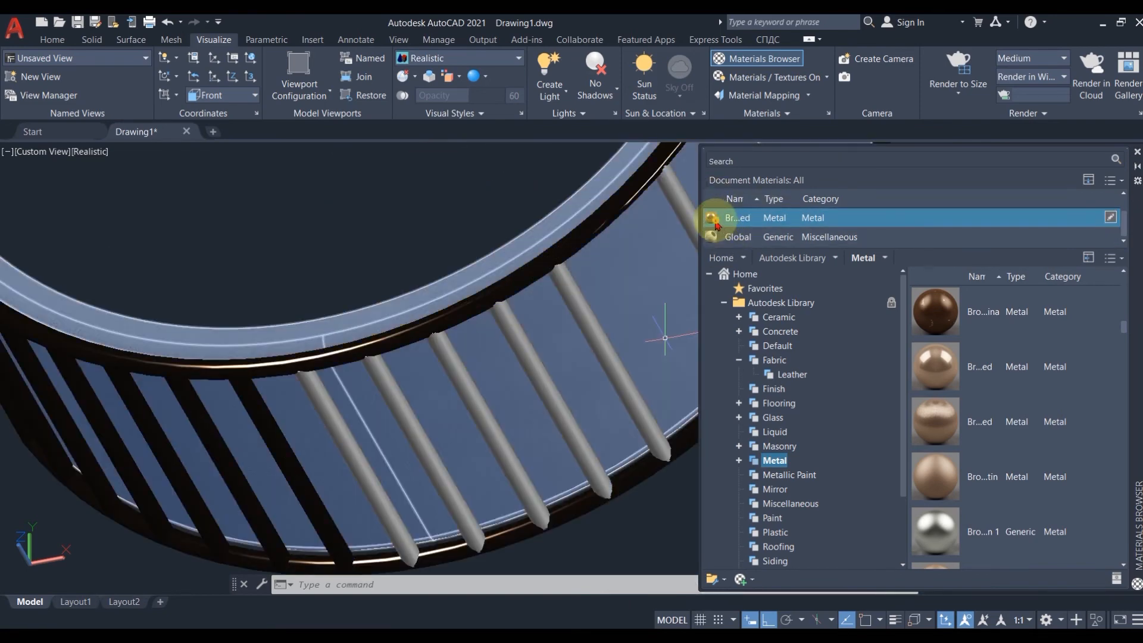
- Apply the bronze metal to the remaining grey slats along the underside towards the back of the seat
drag(715, 217, 361, 468)
drag(721, 218, 481, 417)
drag(721, 217, 610, 331)
- Apply the bronze metal to the last unfinished slat behind the upper part of the seat back
scroll(432, 444, down, 4)
scroll(479, 393, up, 5)
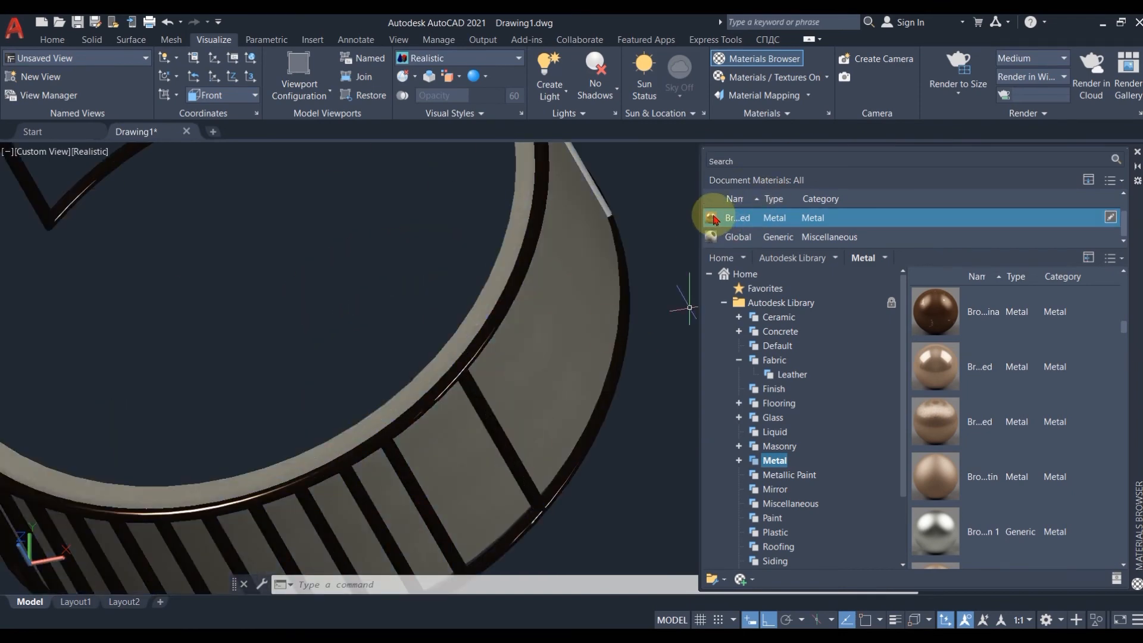
drag(692, 241, 589, 369)
scroll(586, 376, down, 4)
scroll(582, 352, up, 4)
shift+middle_drag(581, 352, 536, 381)
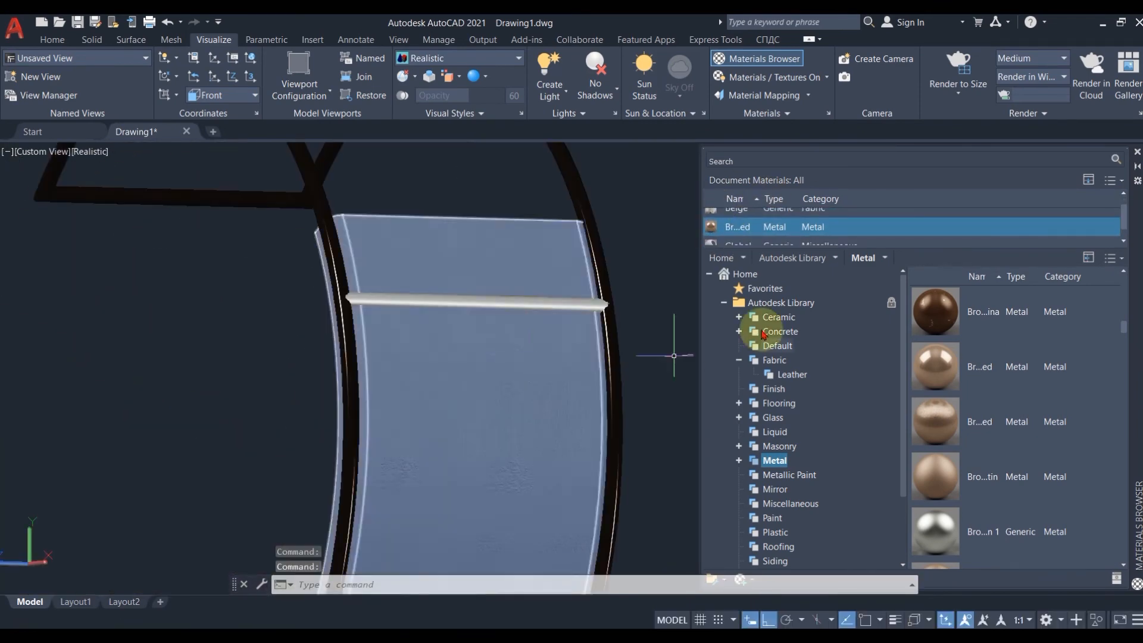
drag(720, 218, 586, 309)
scroll(376, 322, down, 5)
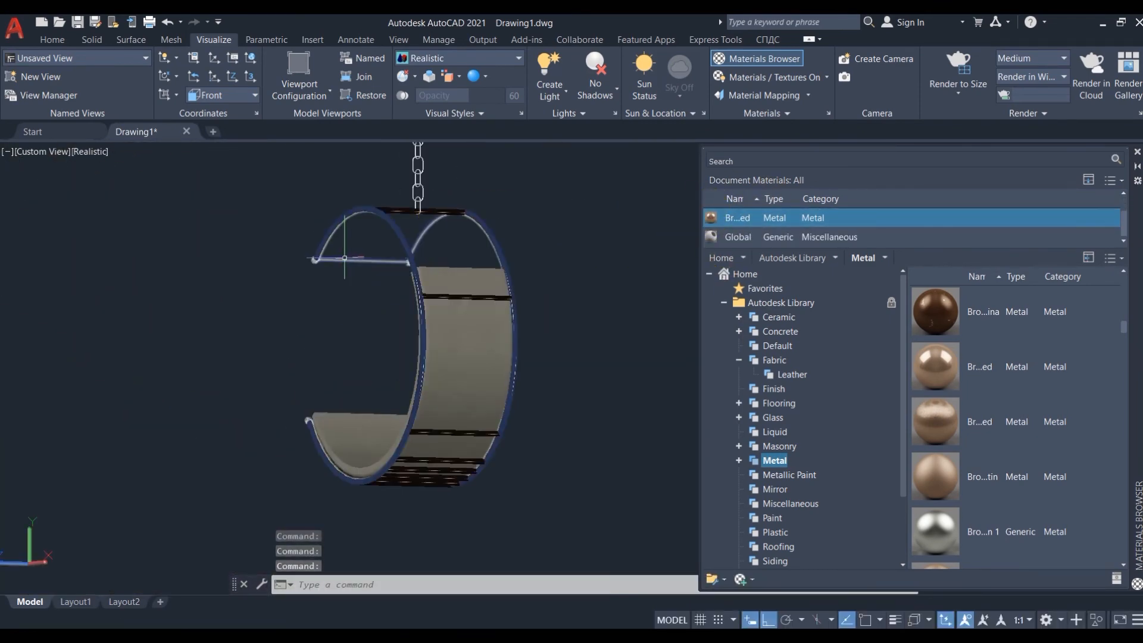
- Add a glossy copper metal from the library and apply it to the upper links of the chain
shift+middle_drag(344, 258, 434, 339)
scroll(434, 340, down, 4)
scroll(462, 306, up, 7)
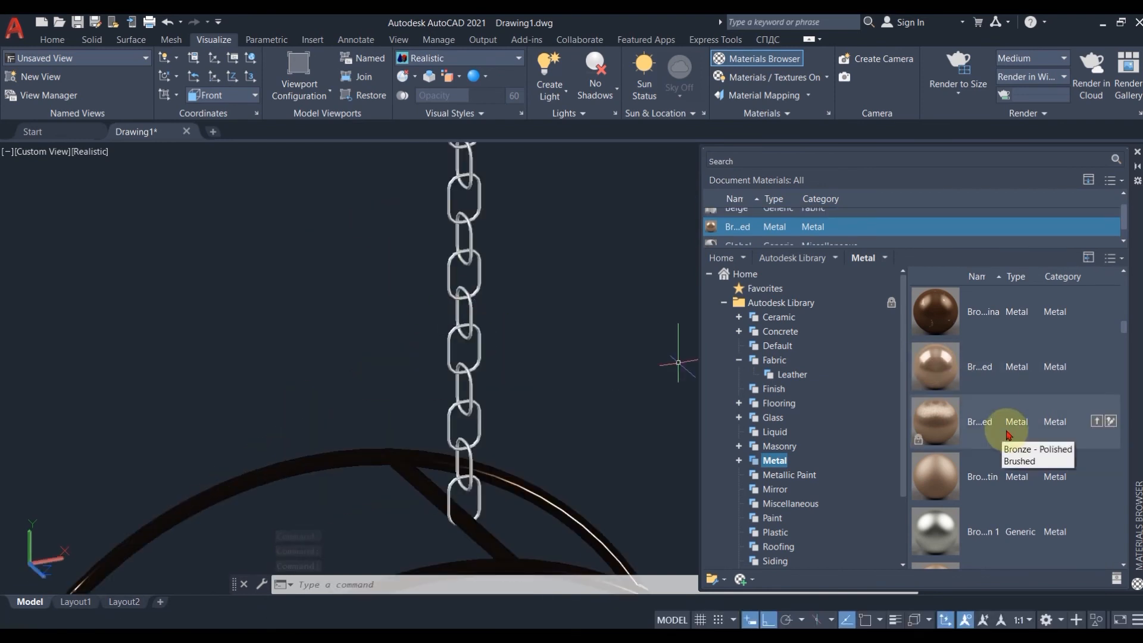
scroll(1013, 435, down, 6)
drag(1008, 438, 704, 228)
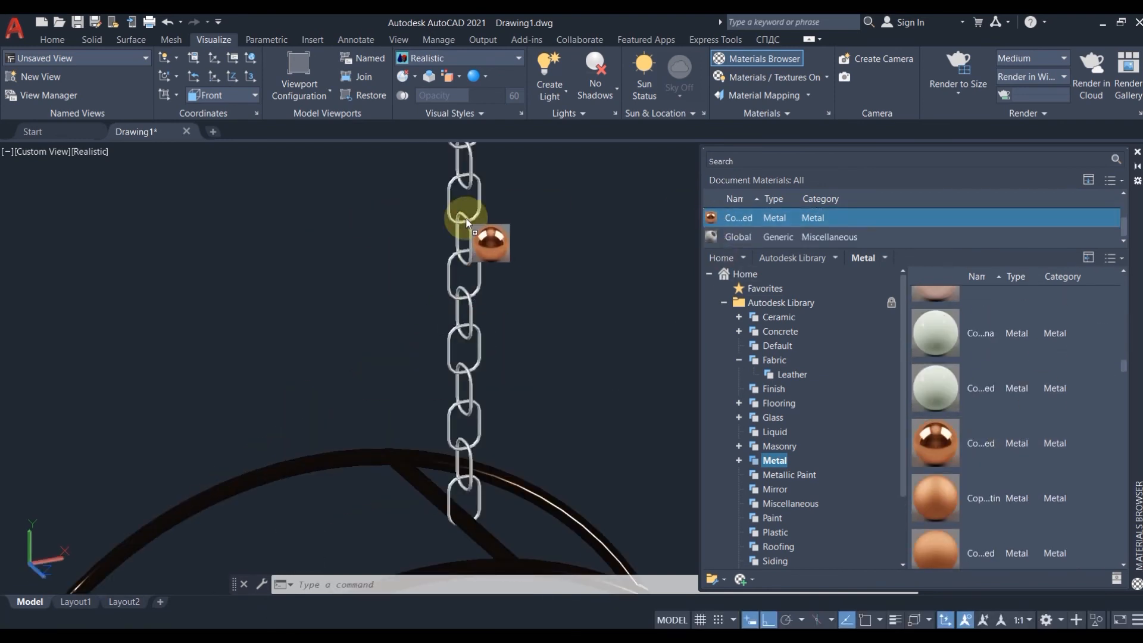
middle_drag(462, 178, 496, 334)
scroll(497, 241, down, 1)
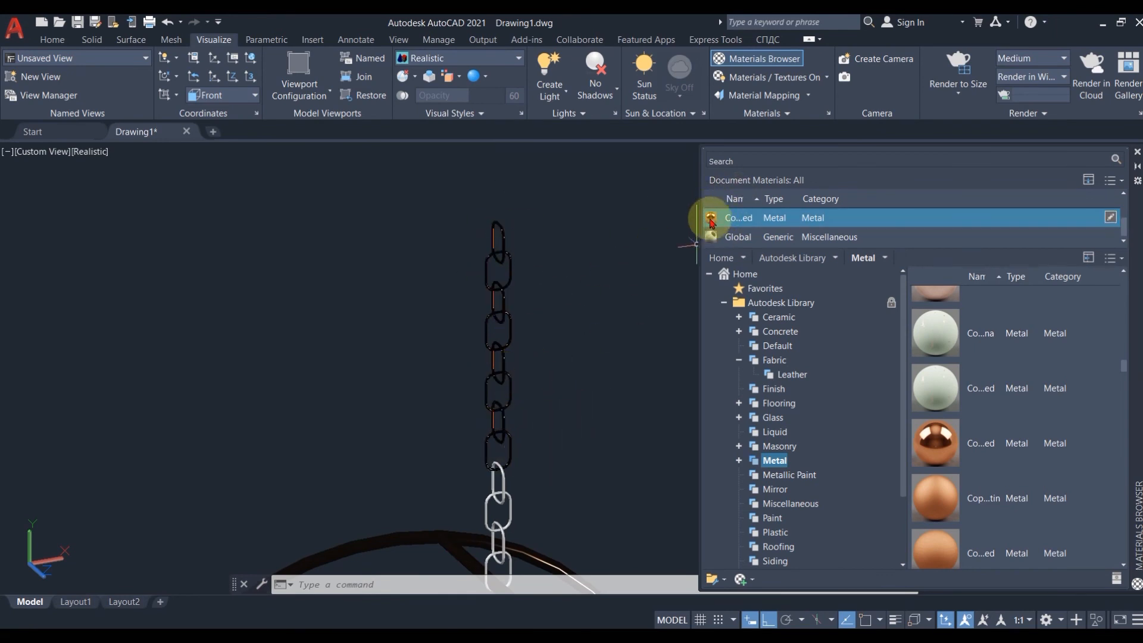
- Apply the copper metal to the remaining lower chain links down to the crossbar
drag(503, 543, 504, 543)
middle_drag(504, 543, 567, 364)
scroll(567, 364, up, 2)
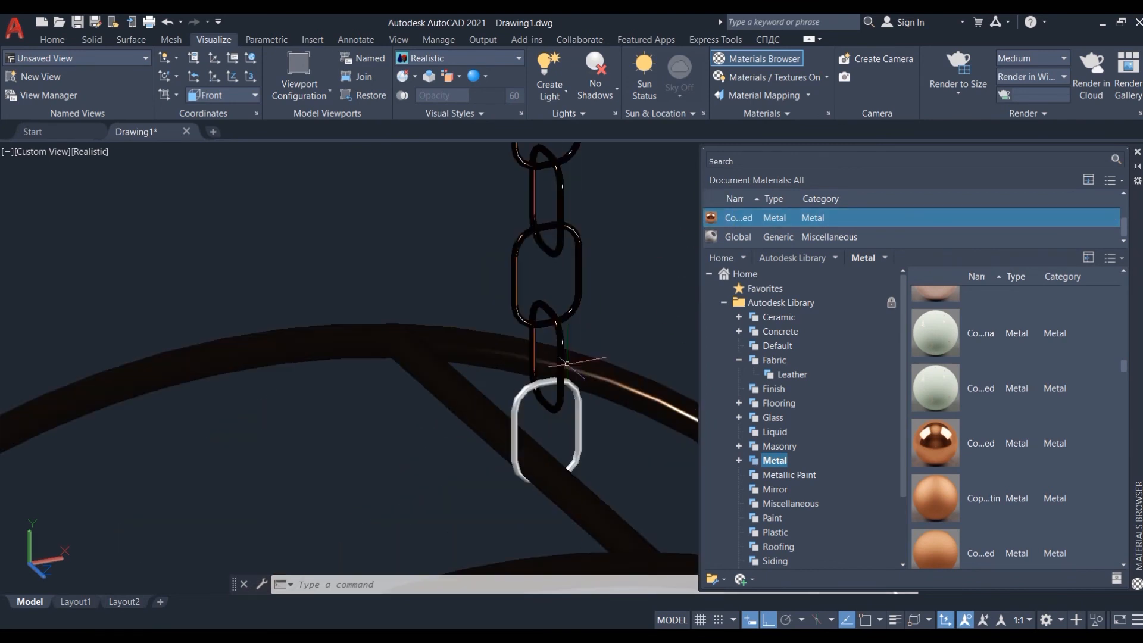
scroll(468, 358, down, 5)
scroll(462, 405, up, 2)
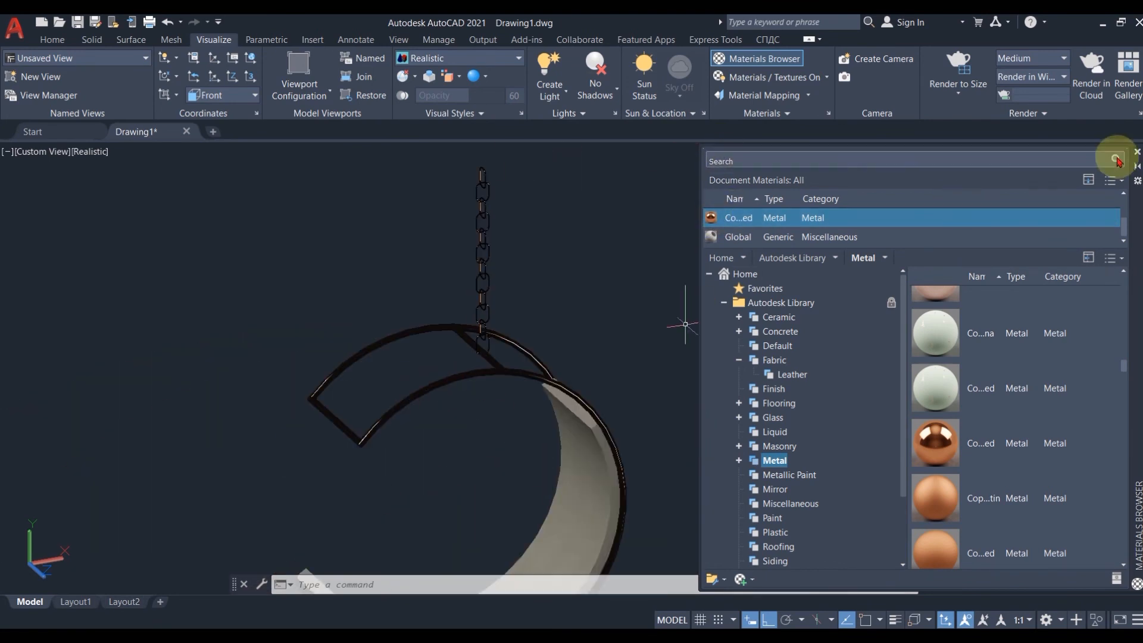
- Close the materials browser and turn the model to check the whole chair from its back side
click(1136, 152)
scroll(603, 321, down, 1)
scroll(561, 445, up, 1)
shift+middle_drag(562, 445, 814, 456)
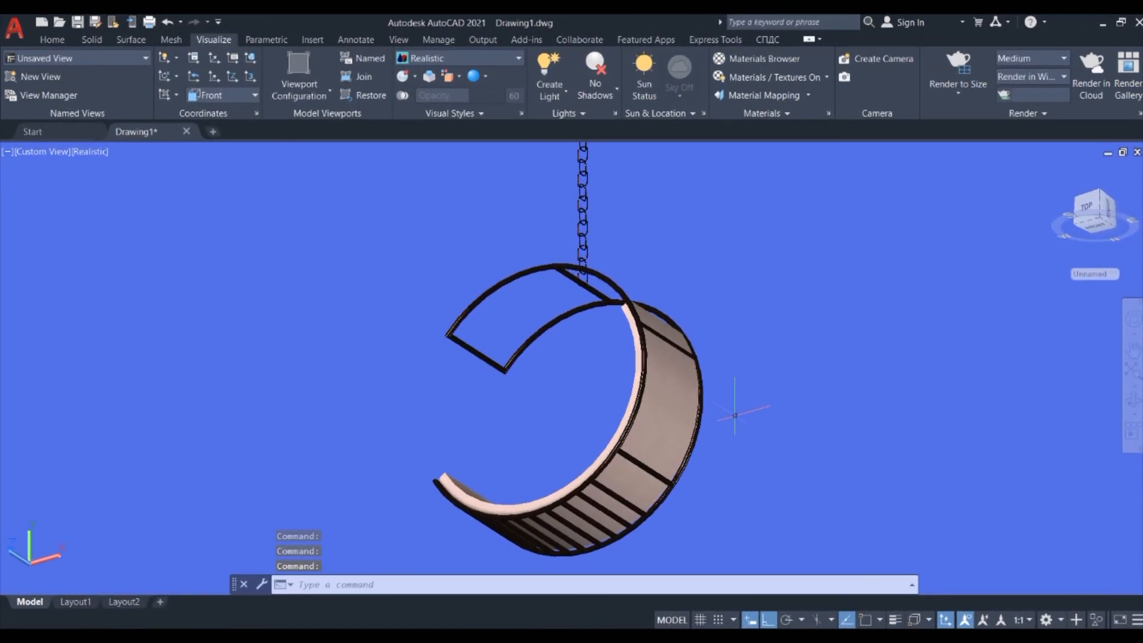